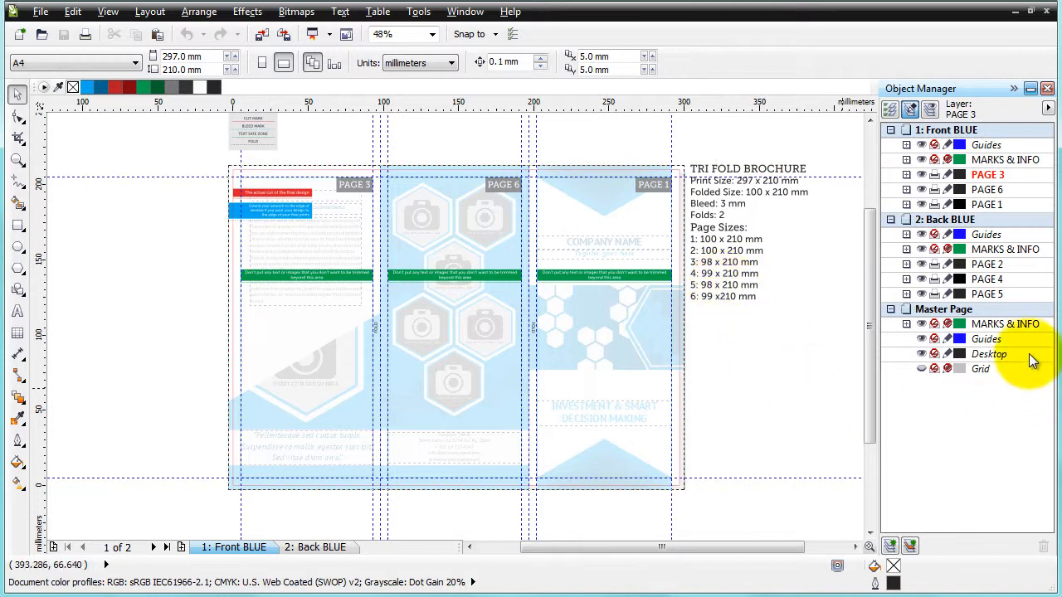
# Switch between the Front BLUE and Back BLUE pages to review both sides of the brochure
pyautogui.click(1021, 329)
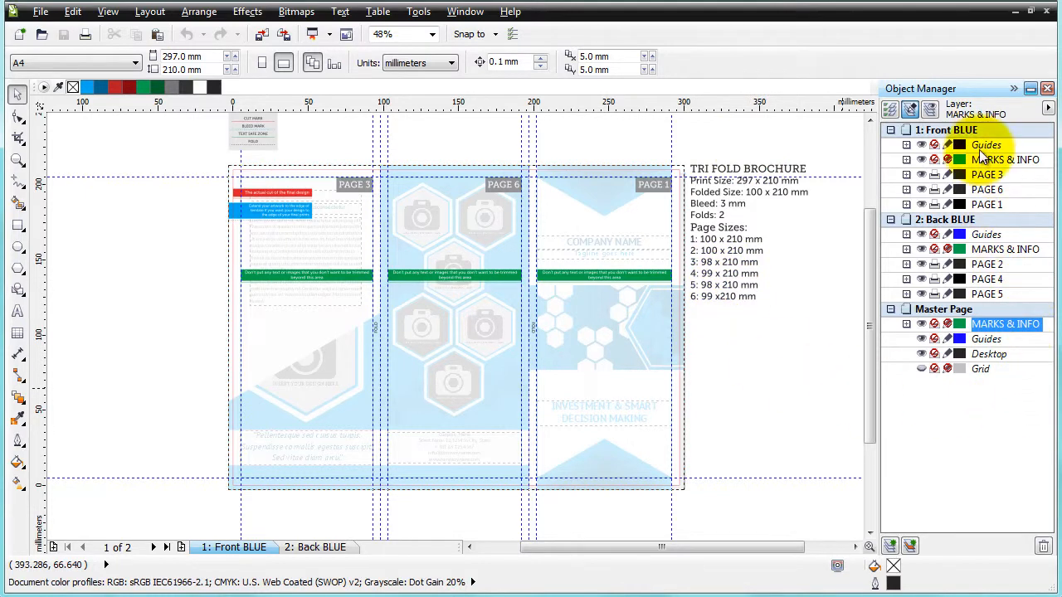
pyautogui.click(315, 550)
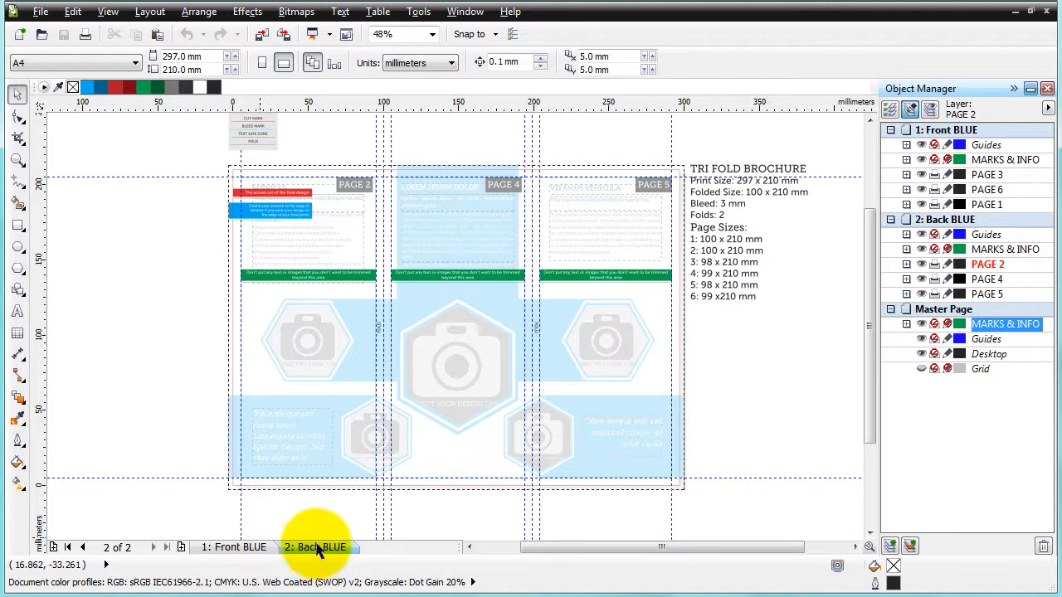
pyautogui.click(254, 549)
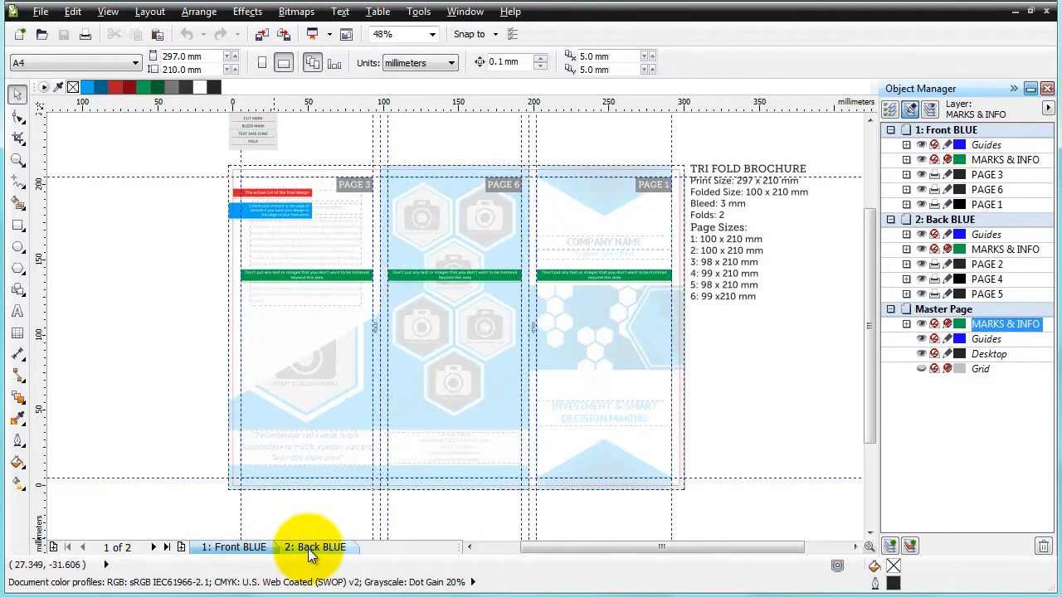
pyautogui.click(311, 549)
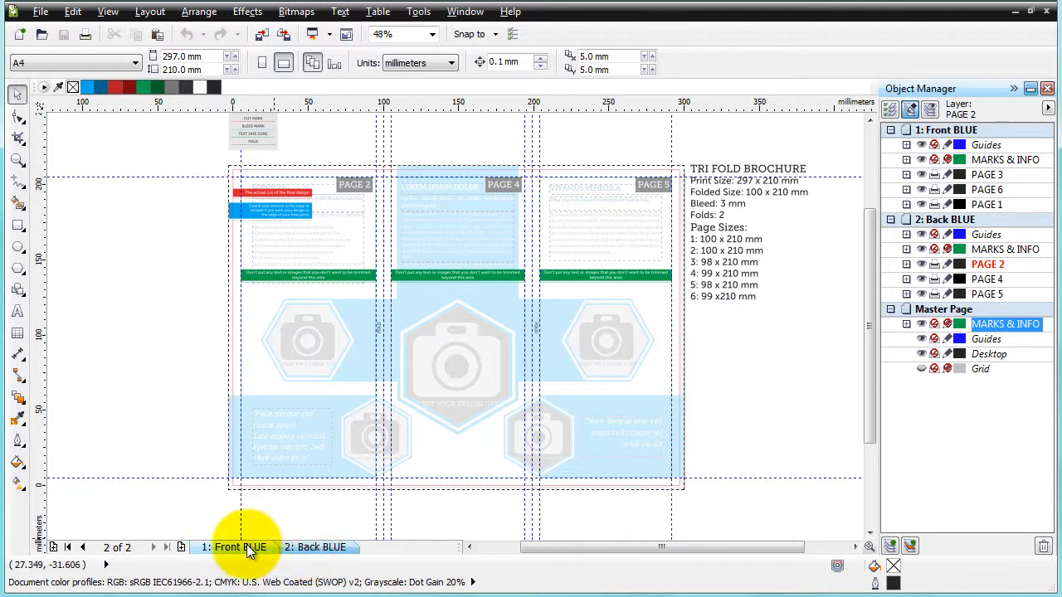
pyautogui.click(247, 547)
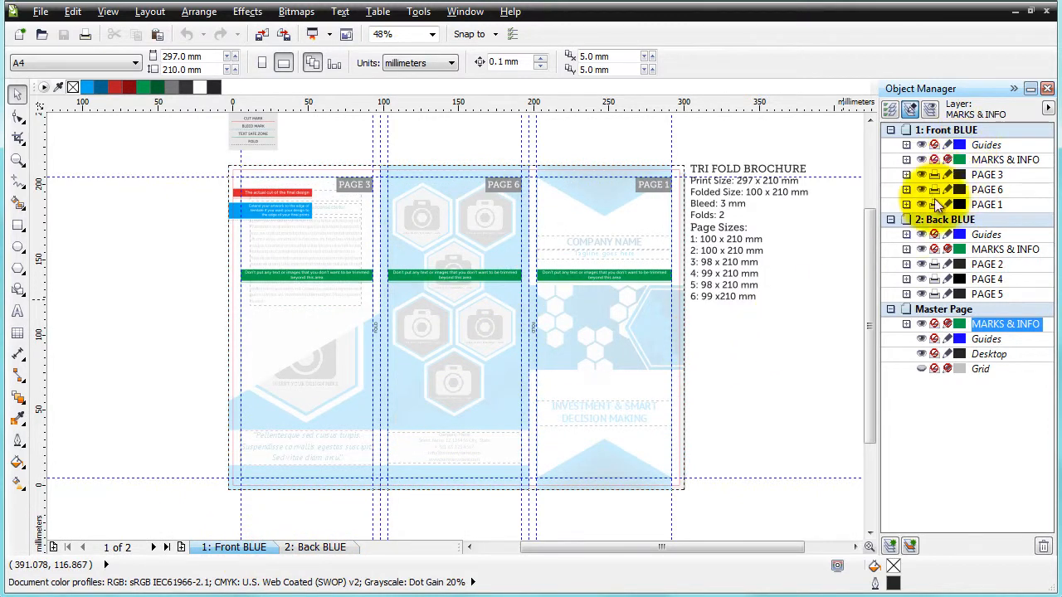
# Hide the MARKS & INFO layers of Front BLUE, Back BLUE and the master page
pyautogui.click(922, 158)
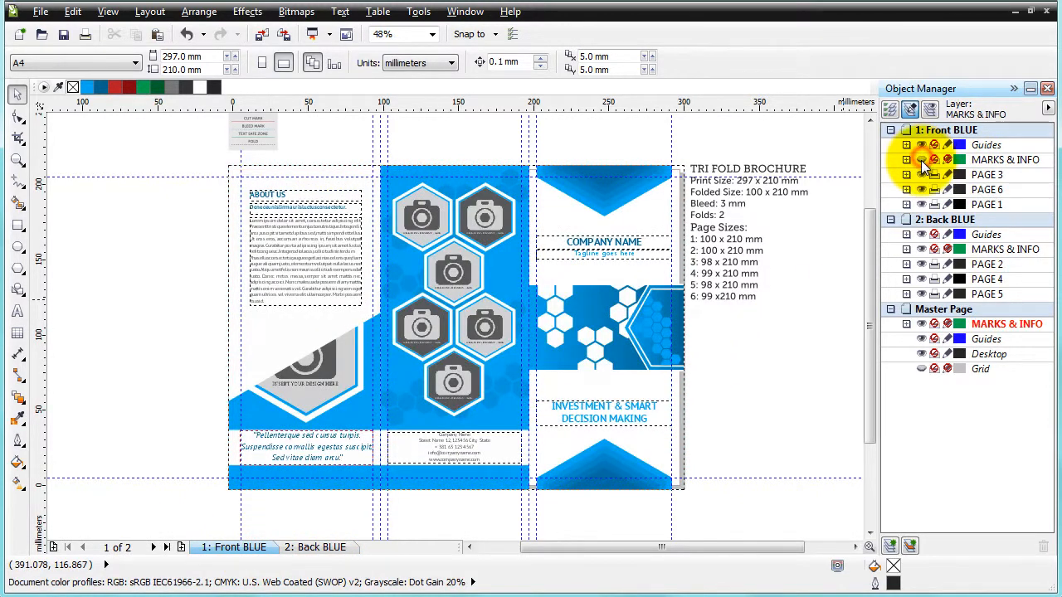
pyautogui.click(919, 249)
pyautogui.click(921, 323)
pyautogui.click(760, 325)
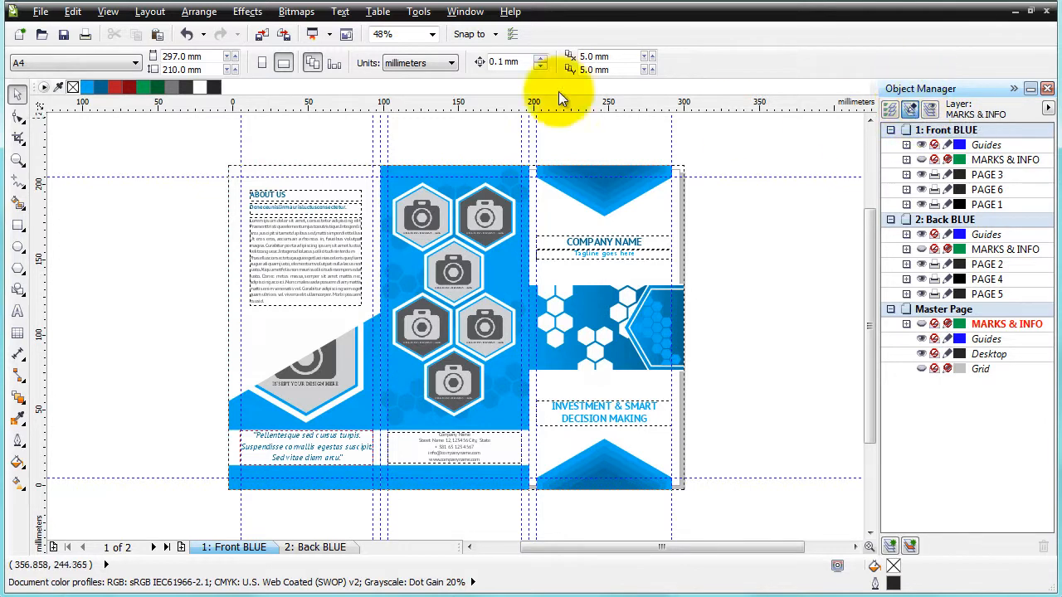
pyautogui.click(463, 11)
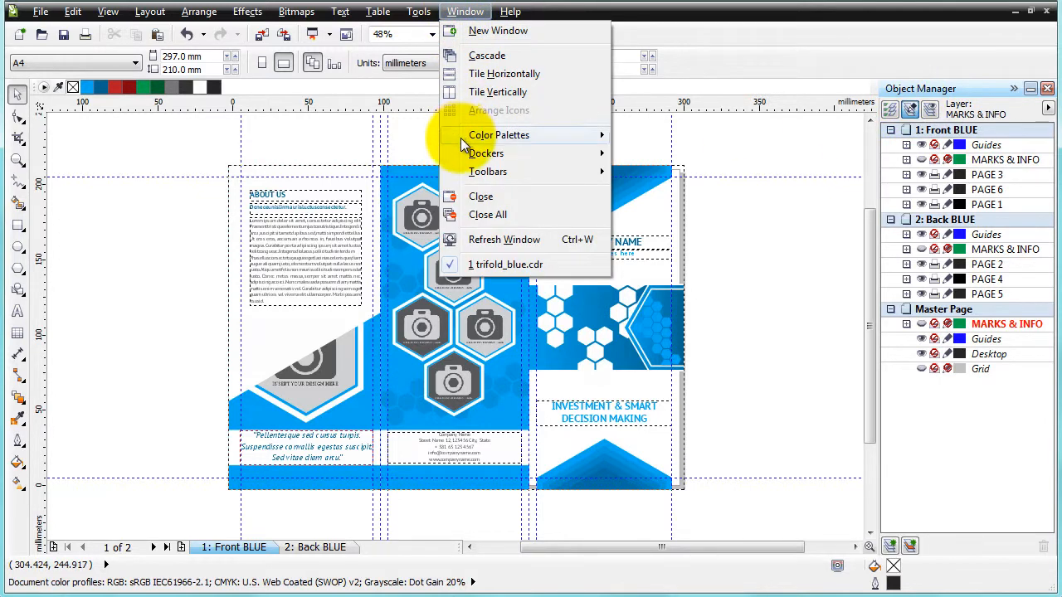
pyautogui.moveTo(473, 153)
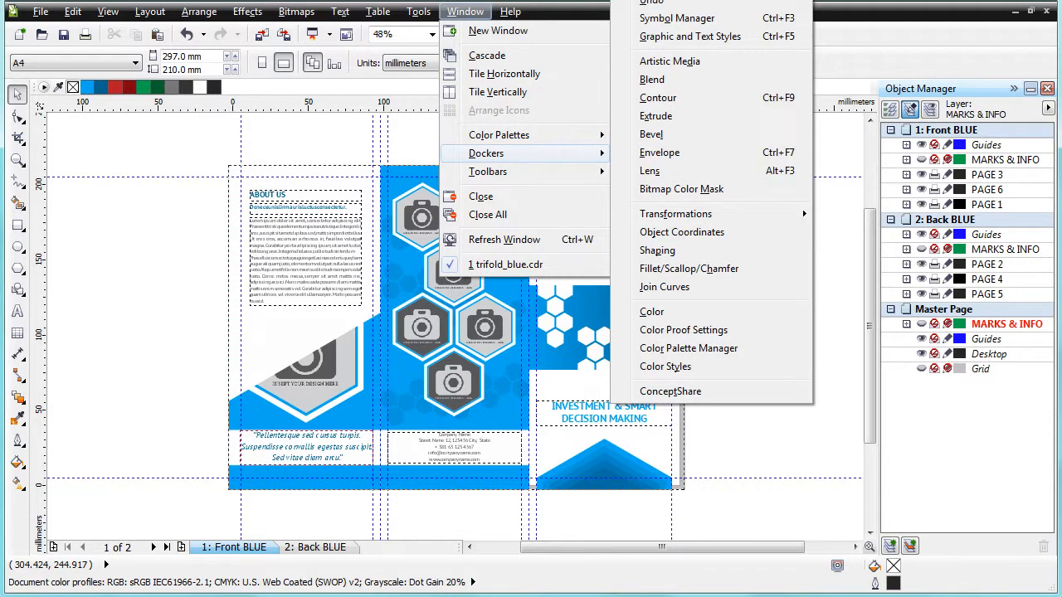
pyautogui.click(823, 195)
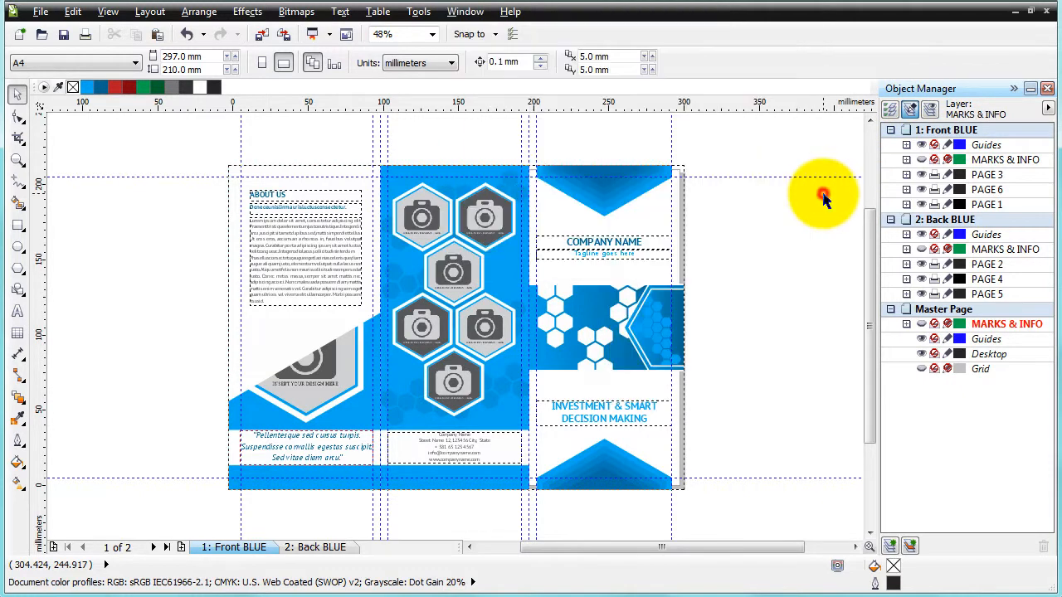
pyautogui.click(756, 296)
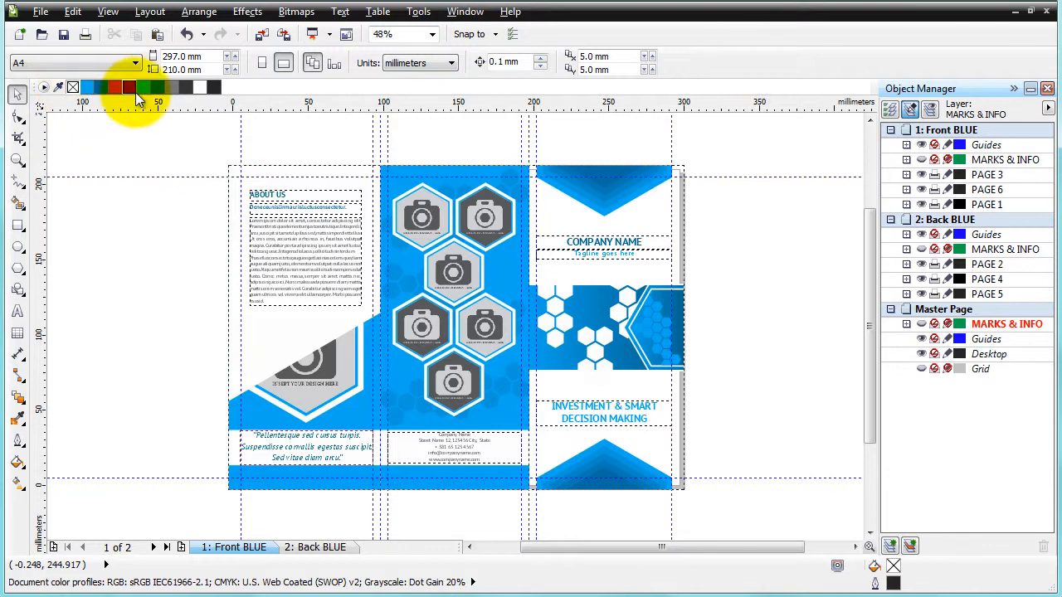
# Open the CMYK color palette
pyautogui.click(458, 13)
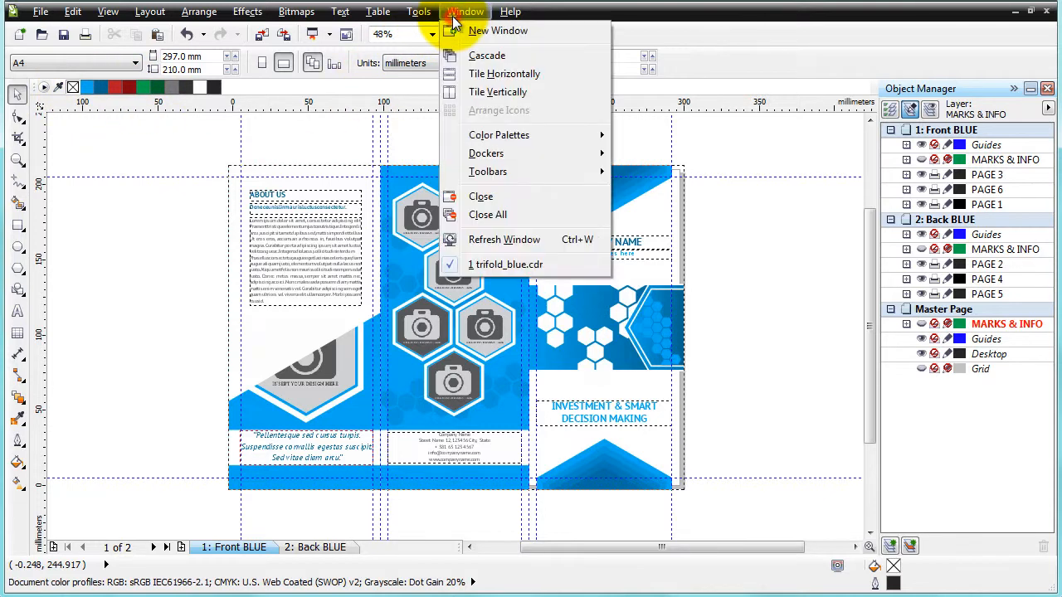
pyautogui.moveTo(476, 131)
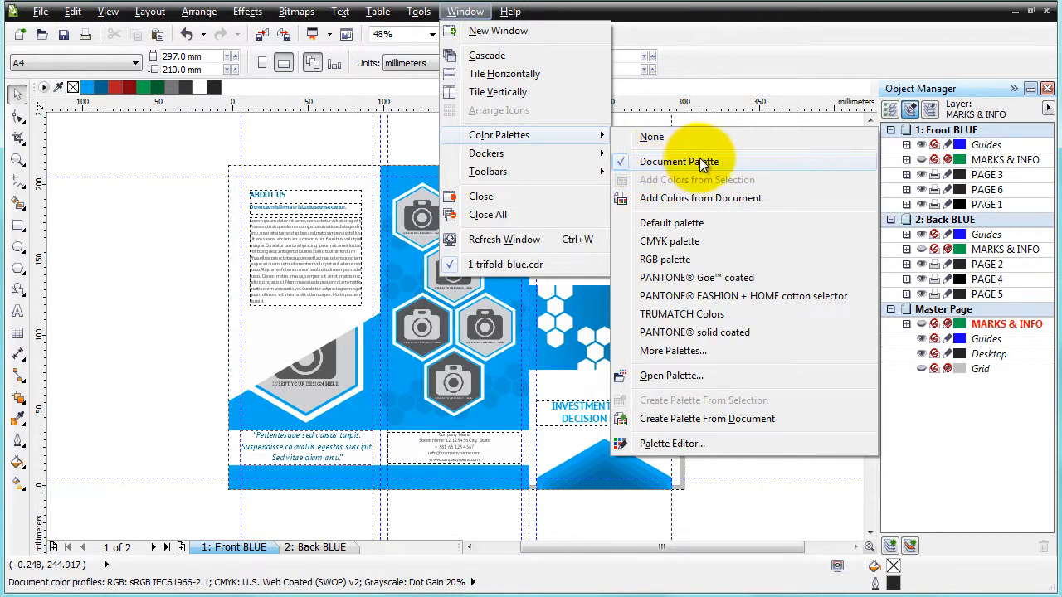
pyautogui.click(681, 241)
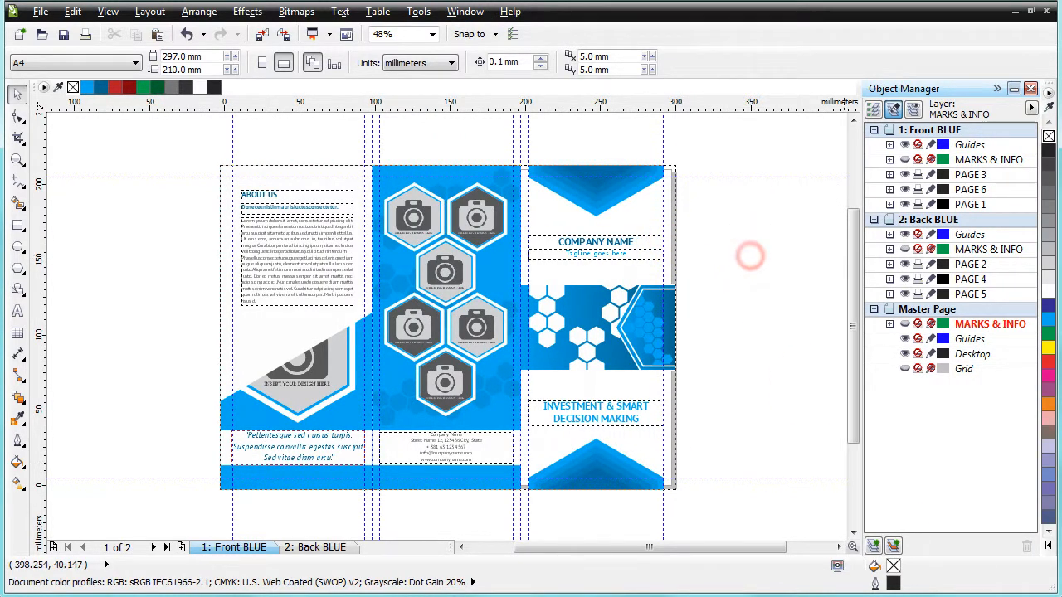
pyautogui.click(1048, 545)
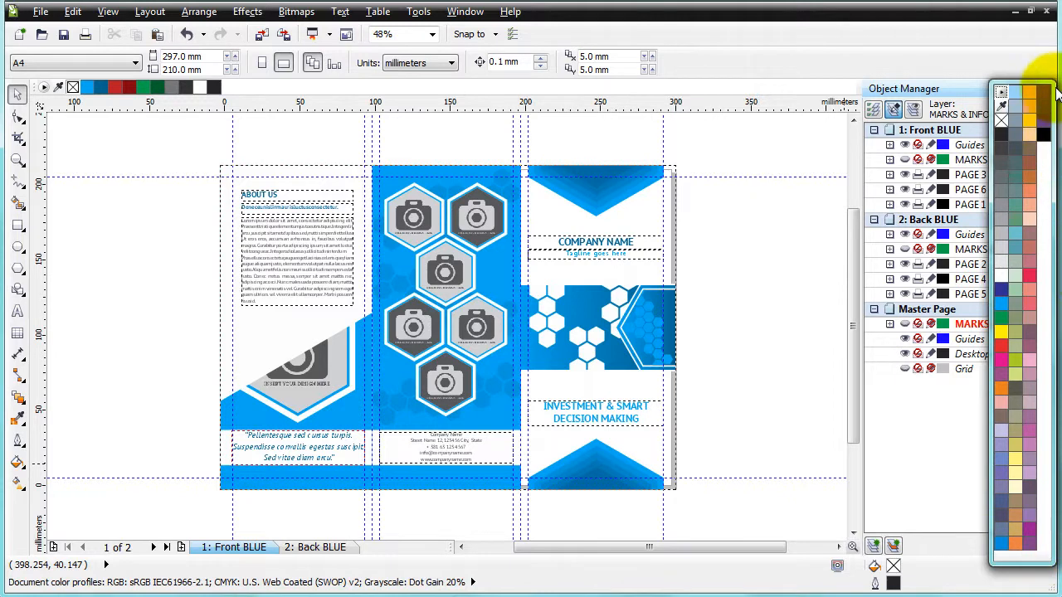
pyautogui.click(1001, 93)
pyautogui.click(1000, 90)
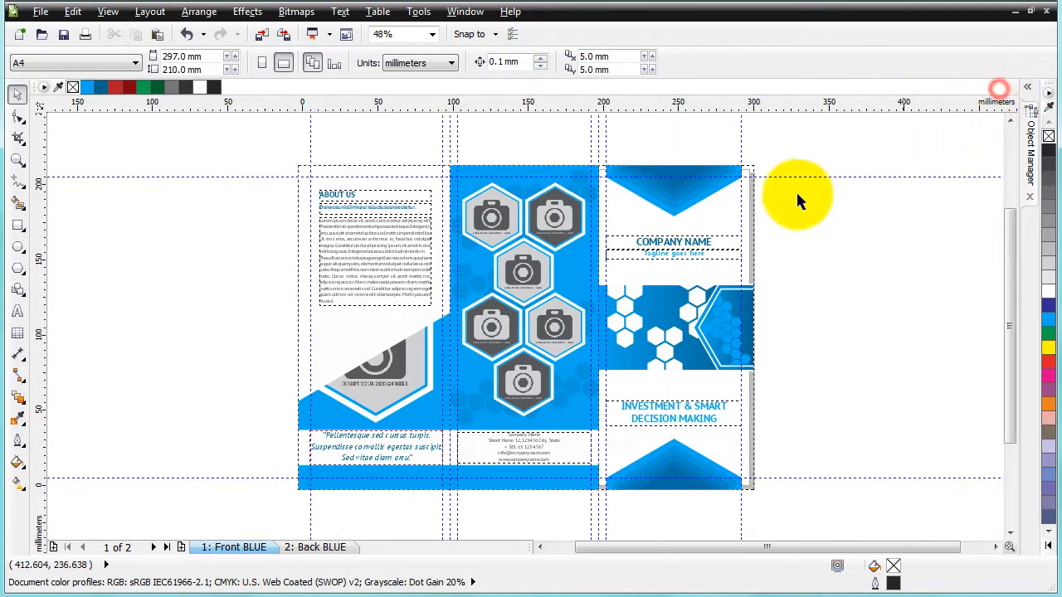
pyautogui.click(822, 209)
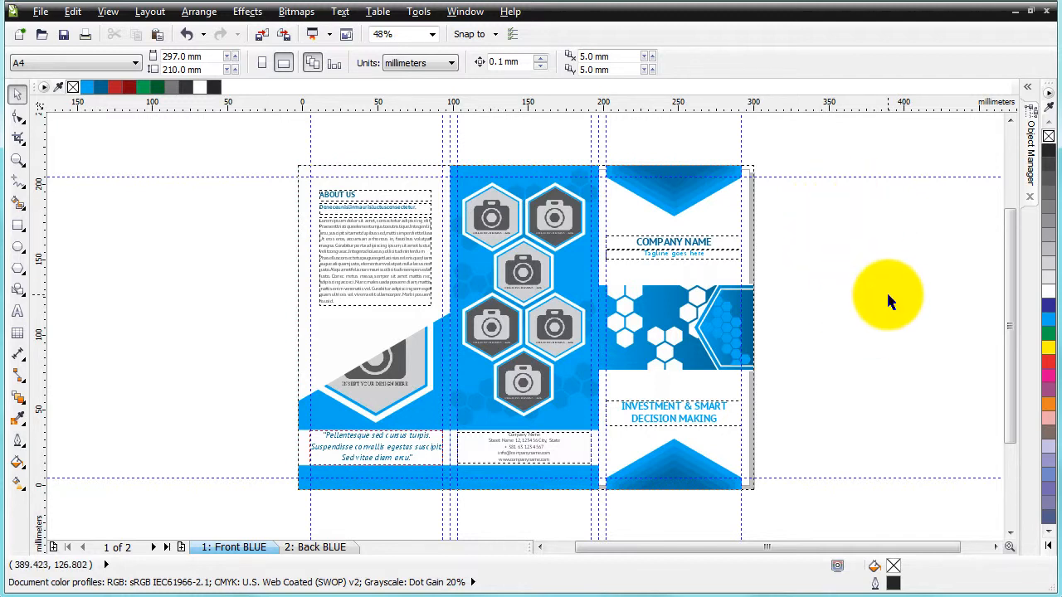
pyautogui.click(1036, 95)
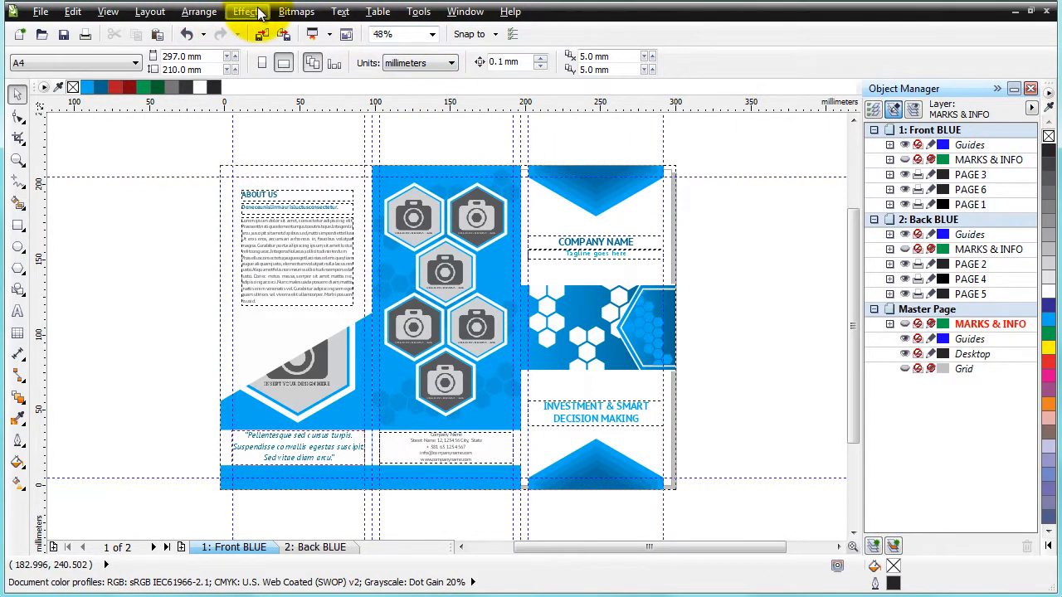
# Open the Character Formatting and Paragraph Formatting dockers
pyautogui.click(348, 11)
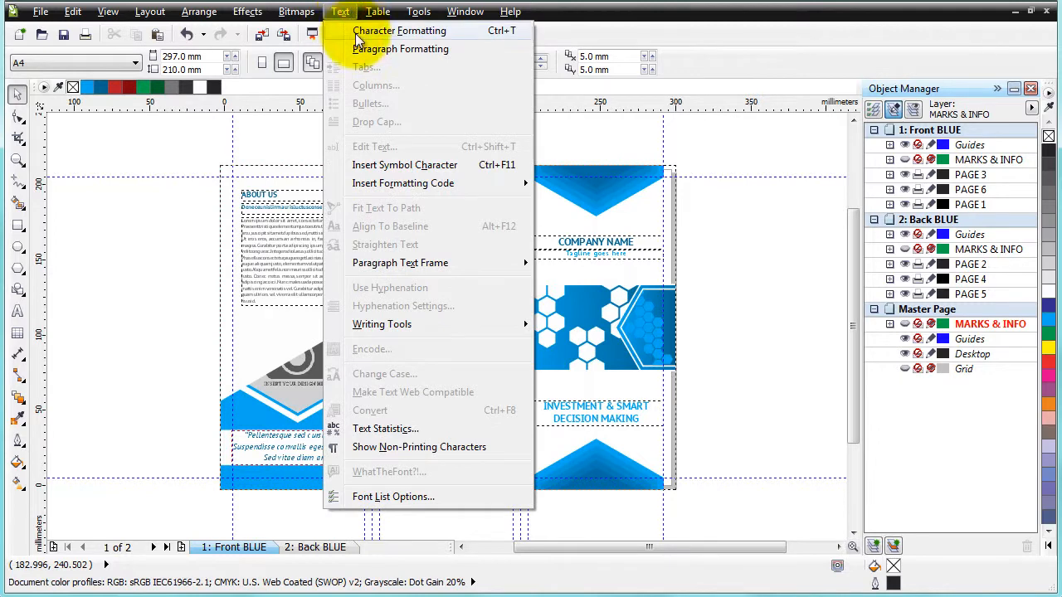
pyautogui.click(357, 34)
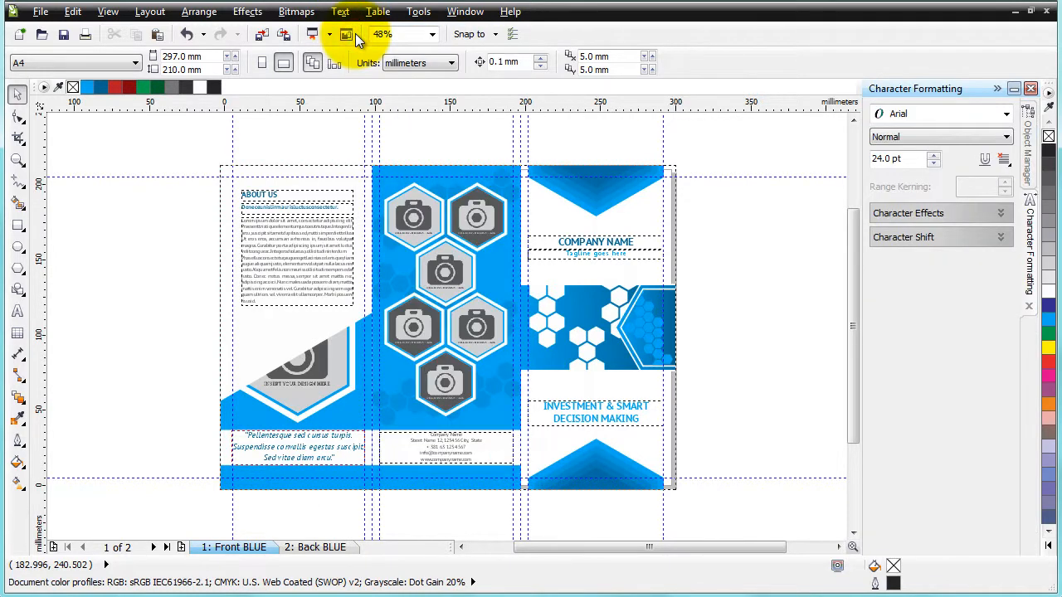
pyautogui.click(351, 15)
pyautogui.click(355, 45)
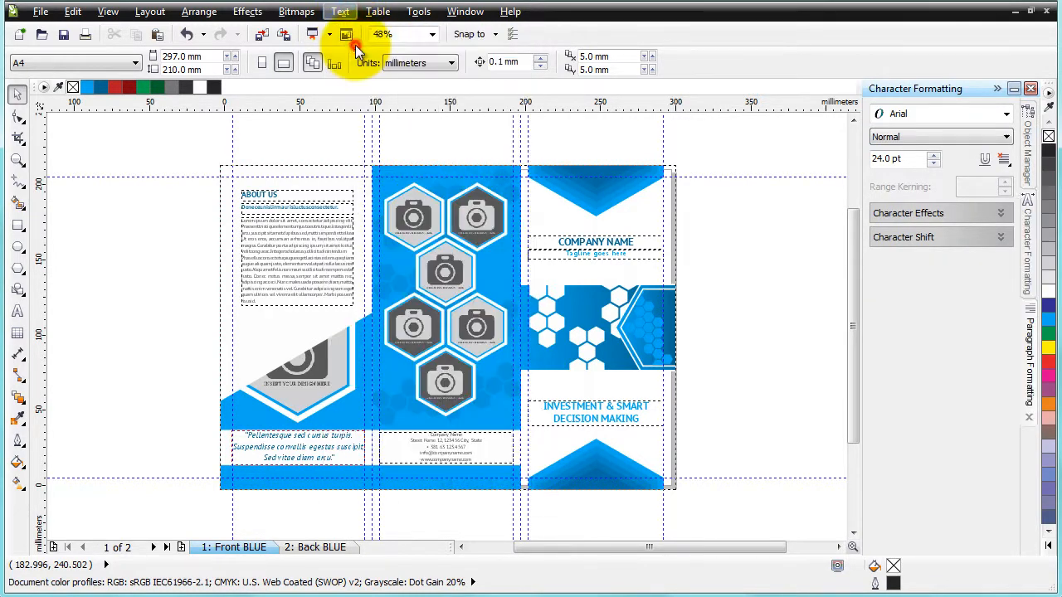
# Cycle through the docked Character Formatting, Paragraph Formatting and Object Manager tabs, then widen the Object Manager docker
pyautogui.click(1031, 249)
pyautogui.click(1029, 342)
pyautogui.click(1027, 241)
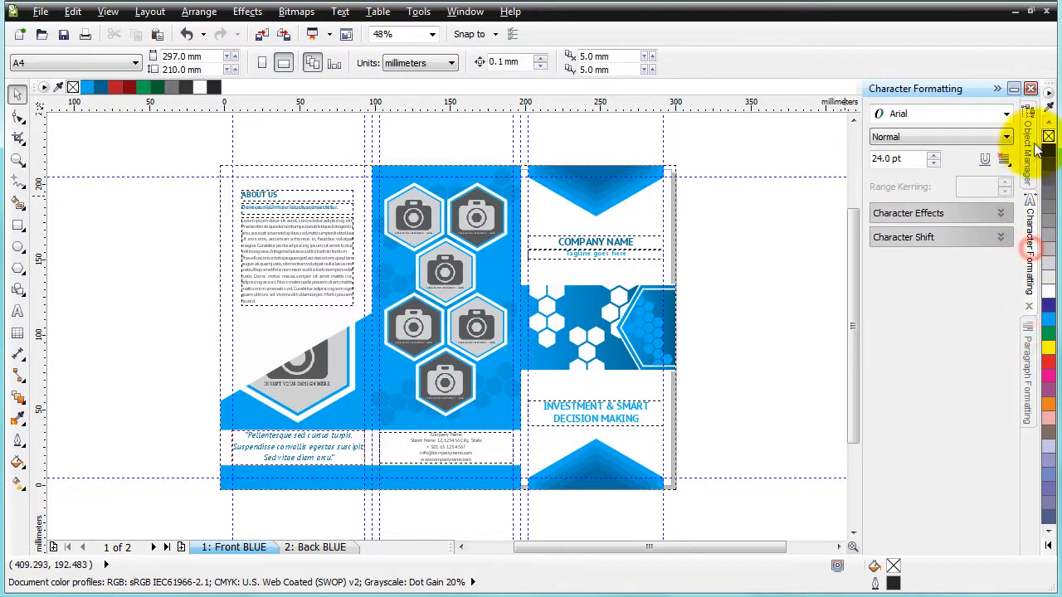
pyautogui.click(1029, 137)
pyautogui.click(791, 237)
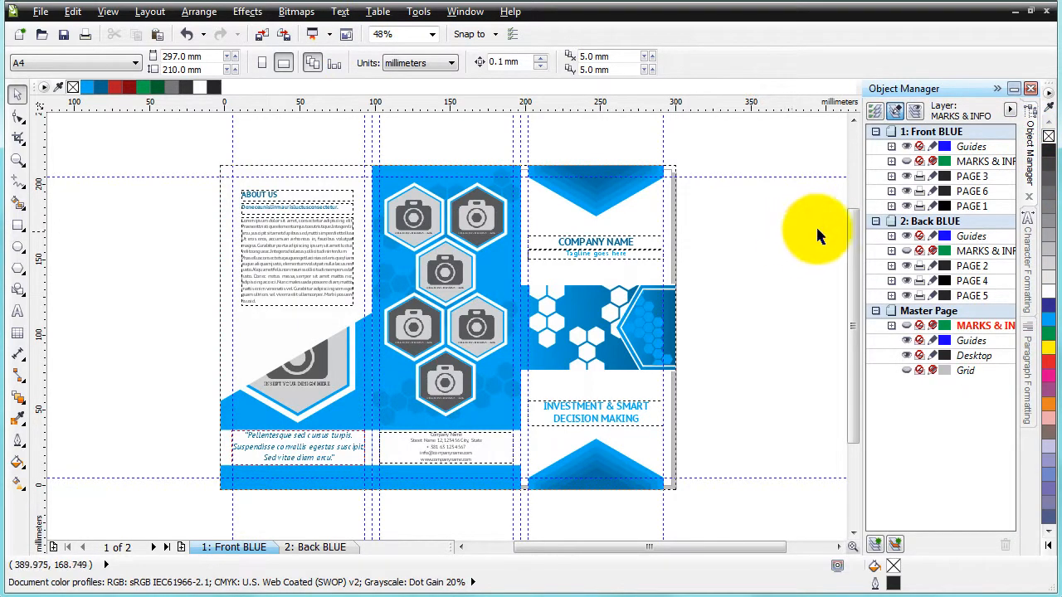
pyautogui.moveTo(863, 239); pyautogui.dragTo(830, 237)
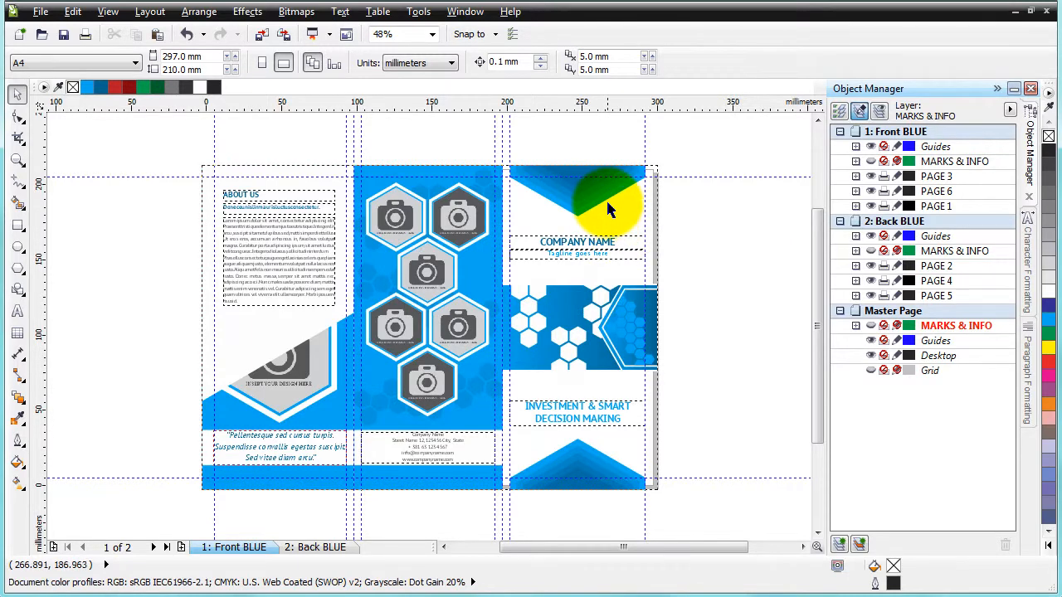
# Select the top triangle shape and the page 6 background color to locate them in the Object Manager
pyautogui.click(609, 184)
pyautogui.click(776, 294)
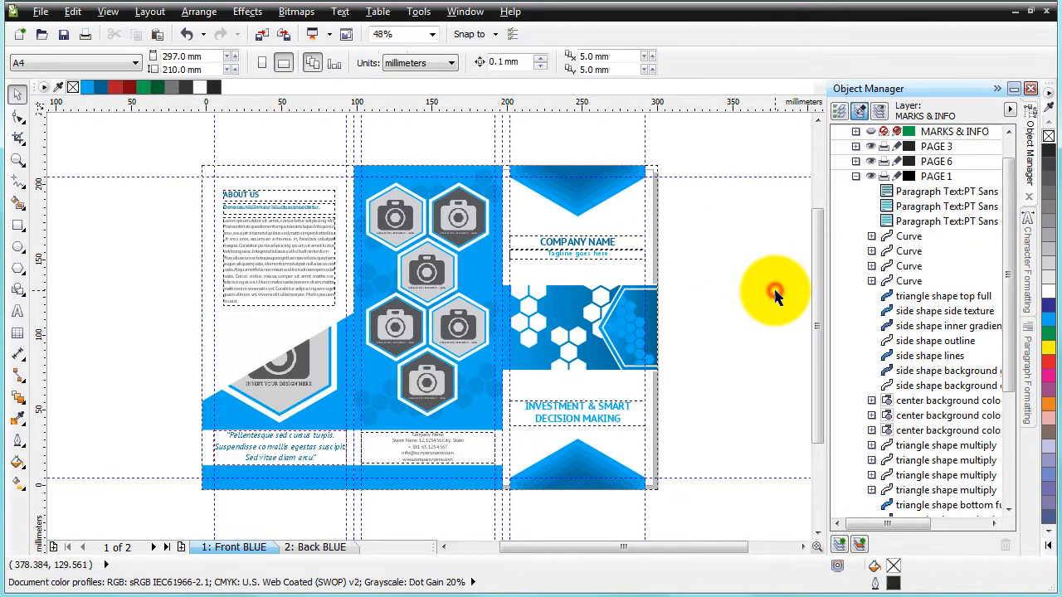
pyautogui.click(619, 177)
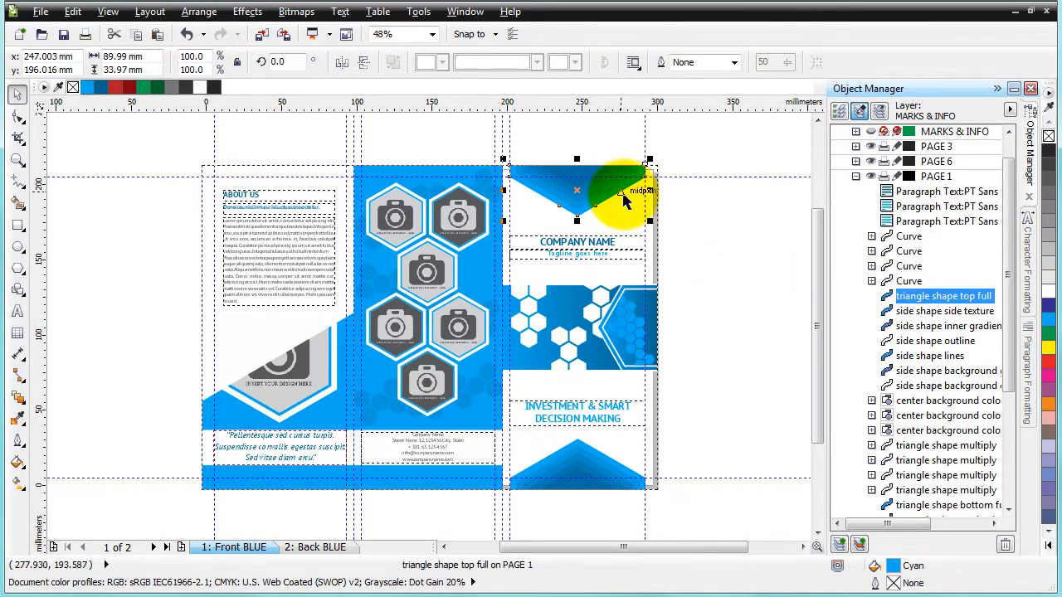
pyautogui.click(712, 301)
pyautogui.click(463, 472)
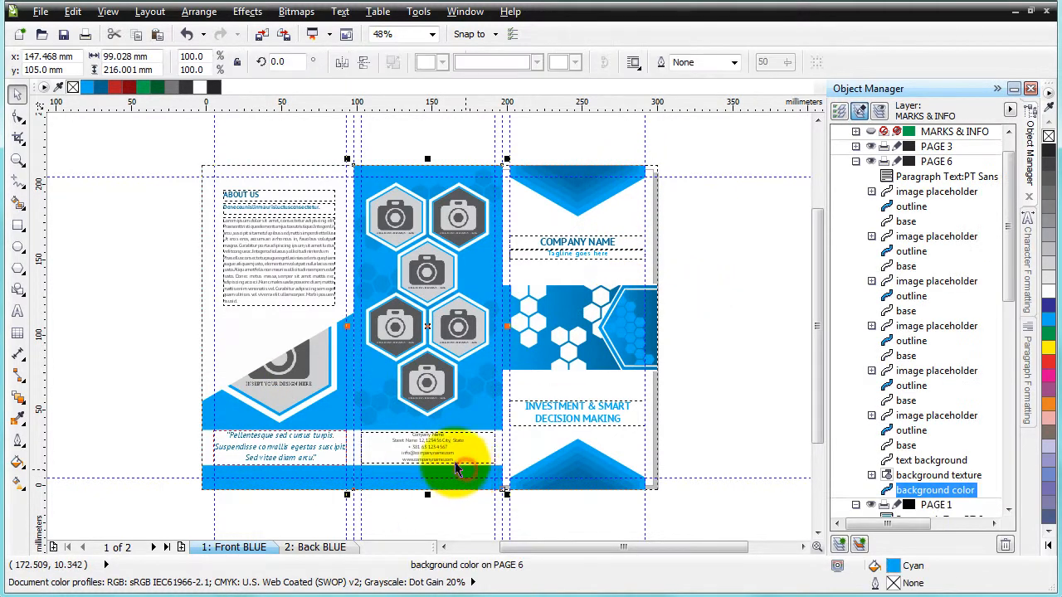
pyautogui.click(112, 150)
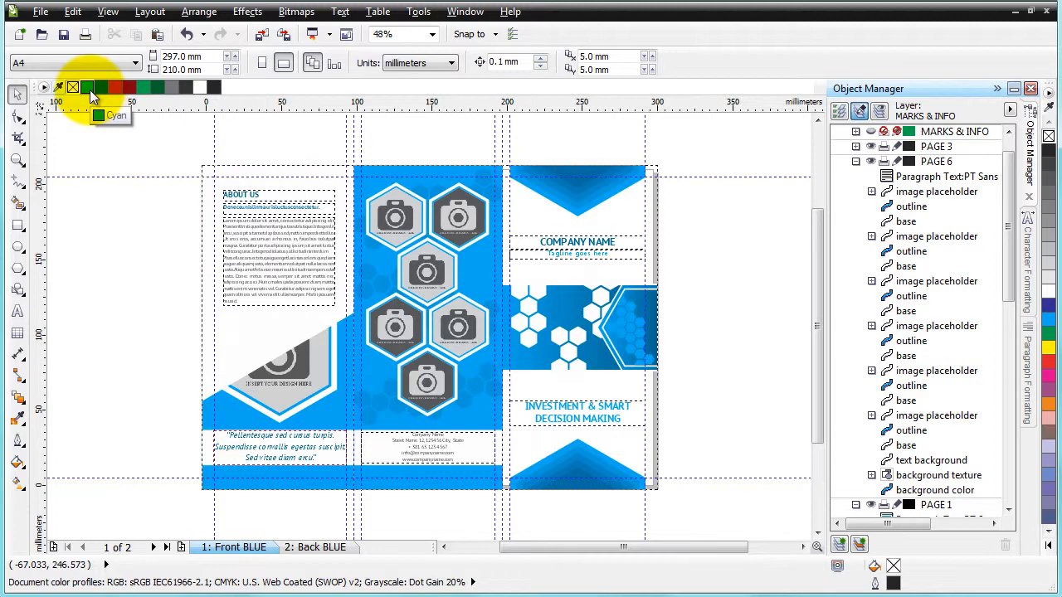
# Open the Replace Objects wizard and choose to replace a color
pyautogui.click(39, 12)
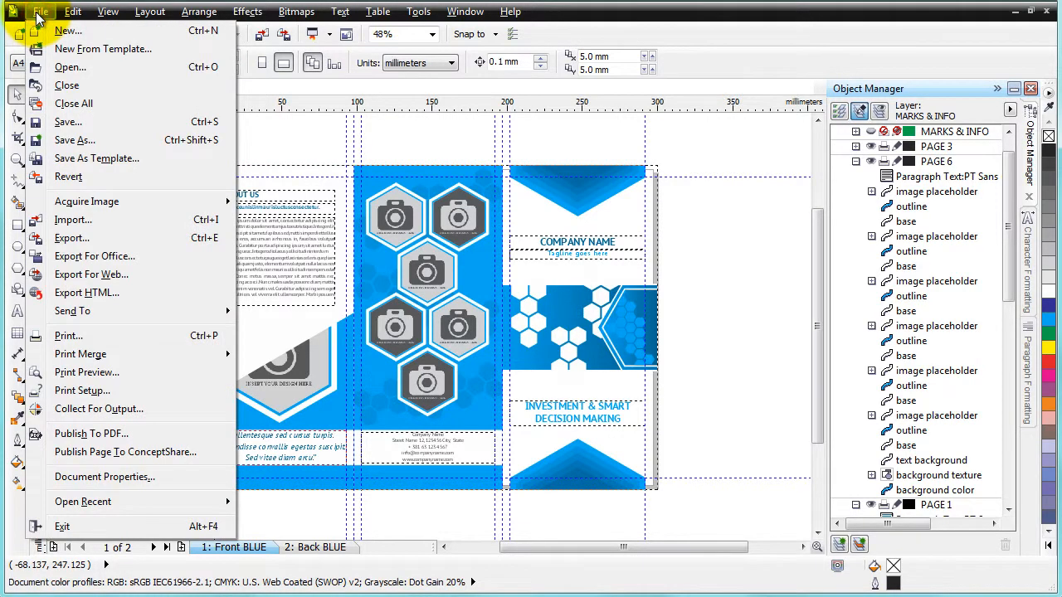
pyautogui.moveTo(70, 12)
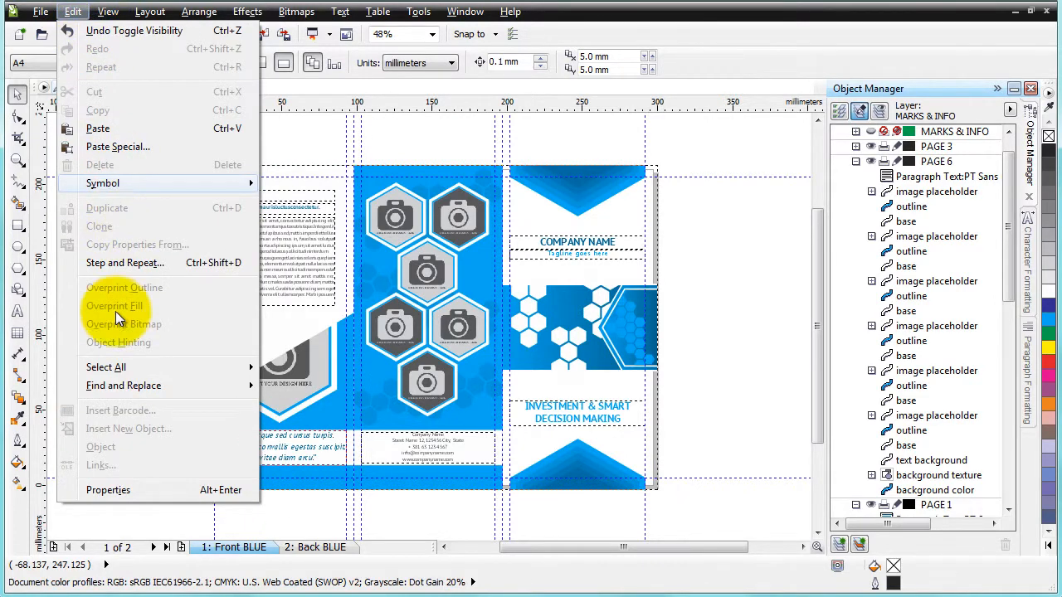
pyautogui.moveTo(122, 394)
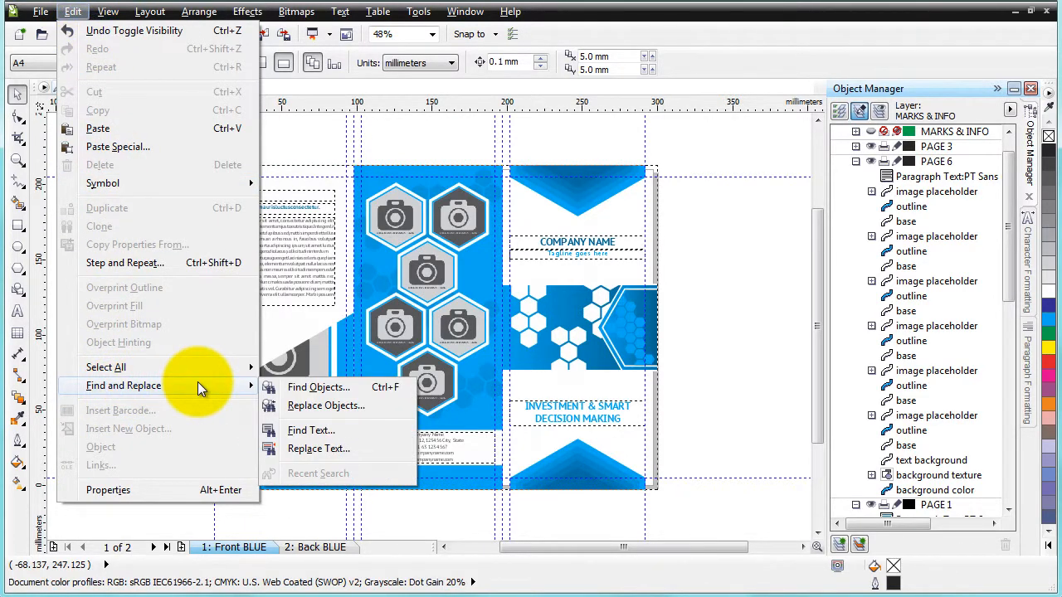
pyautogui.click(313, 406)
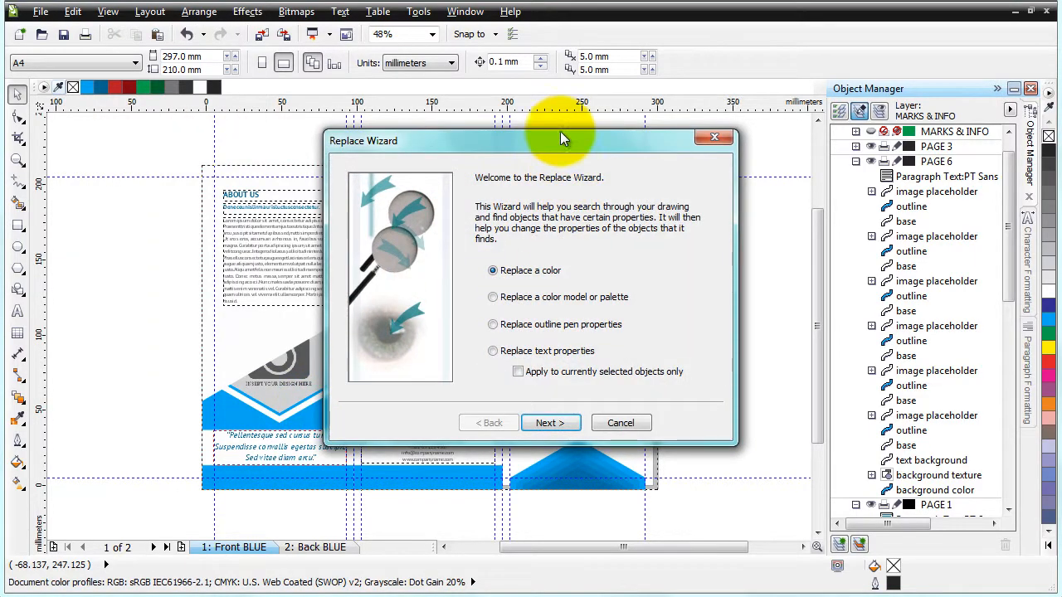
pyautogui.moveTo(514, 142); pyautogui.dragTo(514, 142)
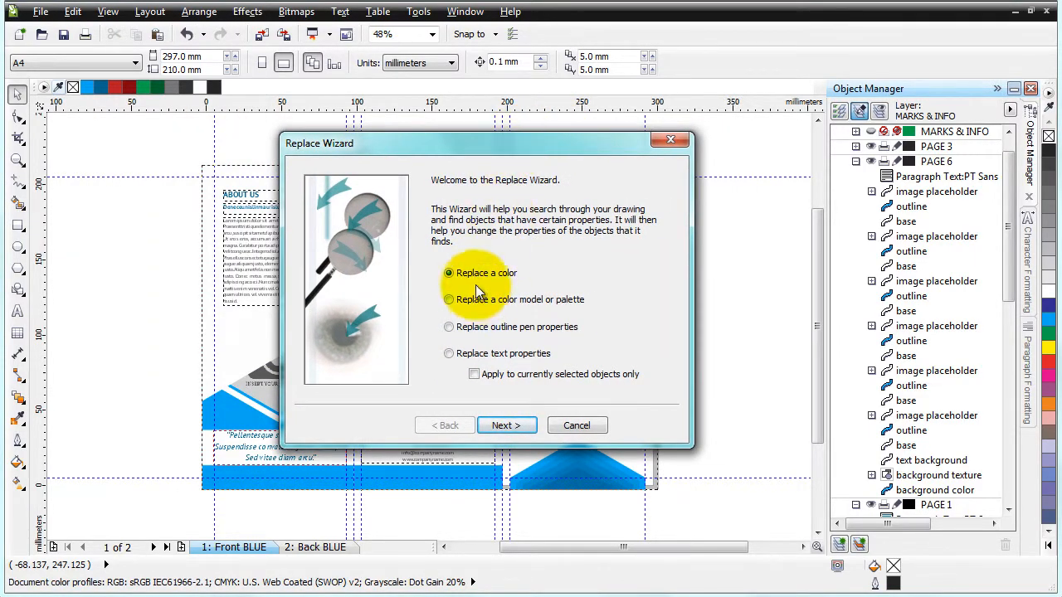
pyautogui.click(506, 426)
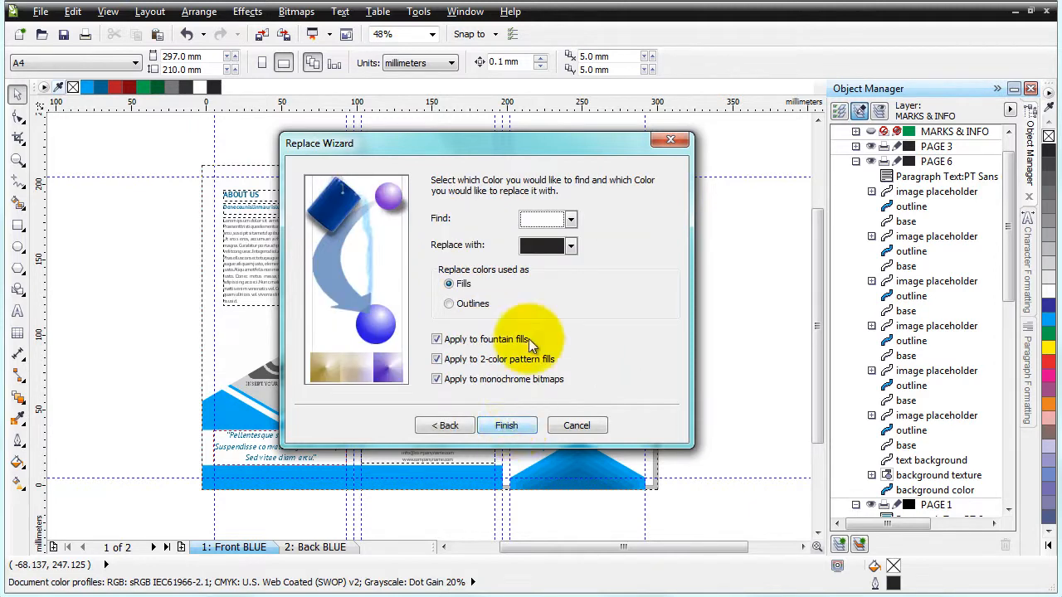
# Set the color to find by sampling the cyan blue from the triangle shape on the page
pyautogui.moveTo(538, 156); pyautogui.dragTo(666, 161)
pyautogui.click(700, 224)
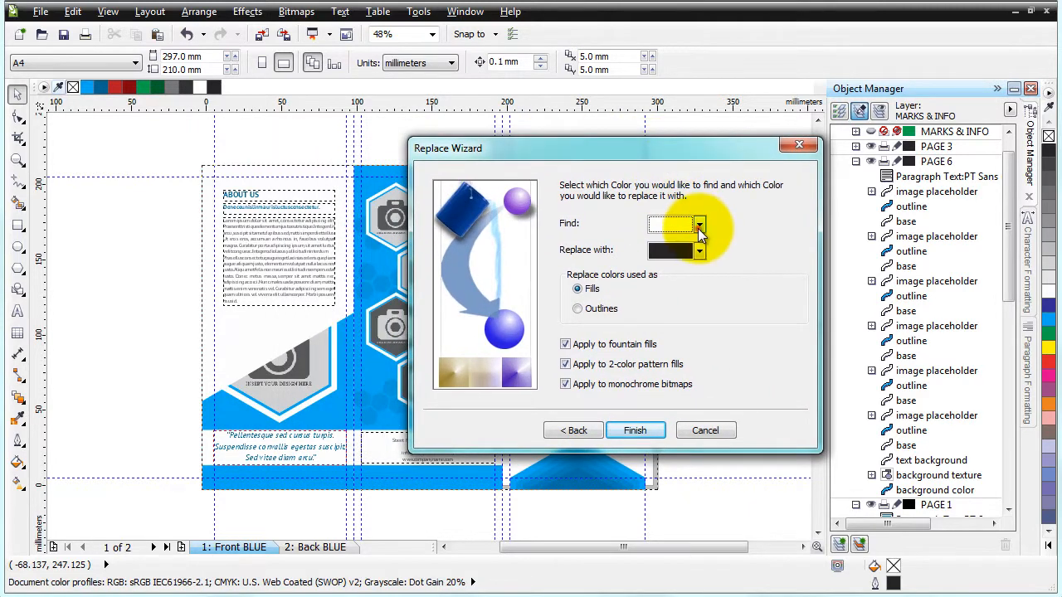
pyautogui.click(656, 351)
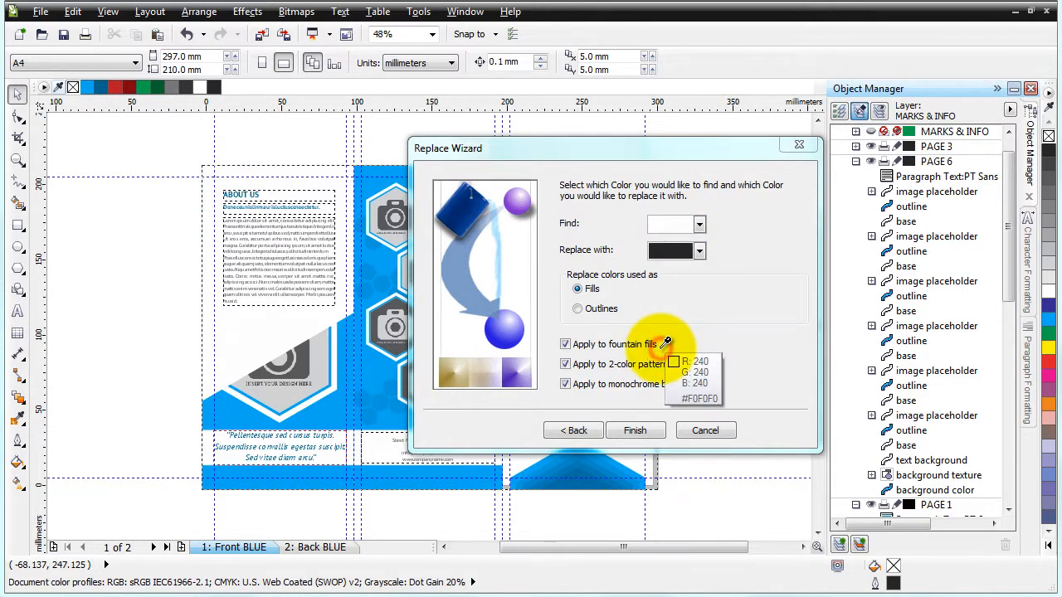
pyautogui.click(235, 415)
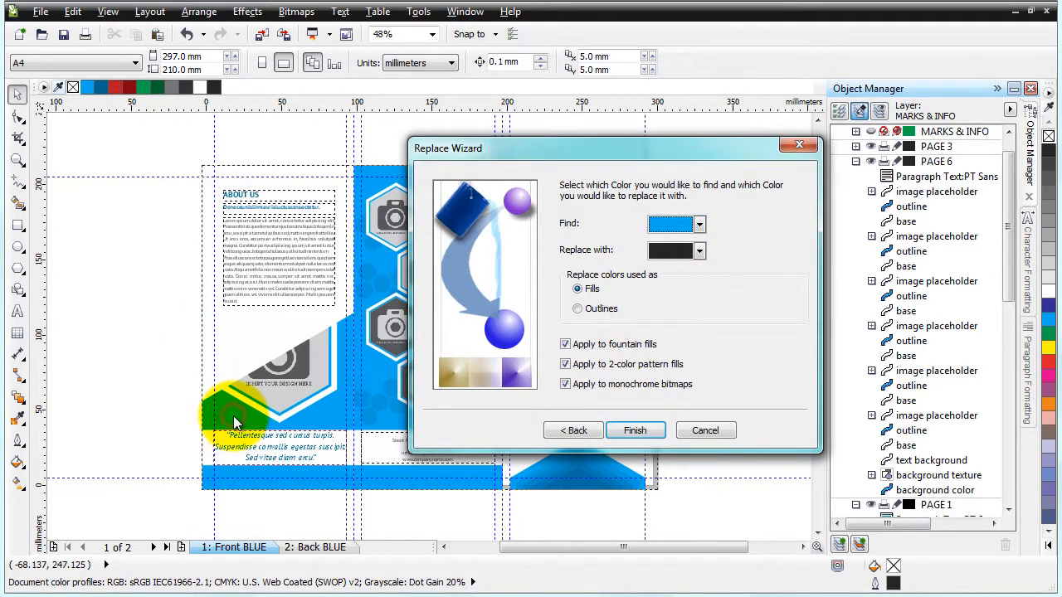
# Check the find color against the document palette in the Select Color dialog
pyautogui.click(700, 225)
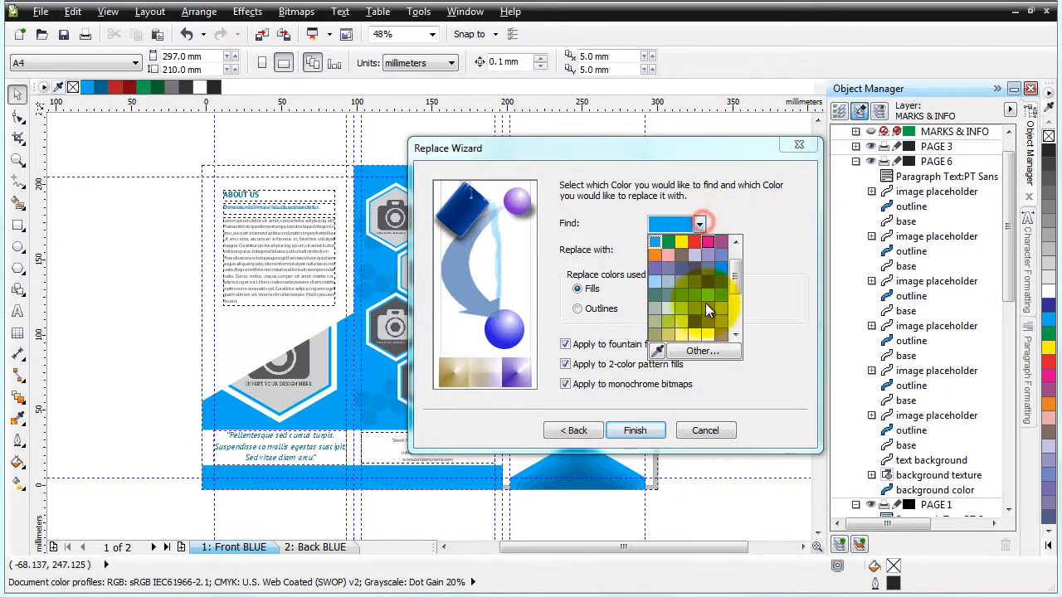
pyautogui.click(704, 357)
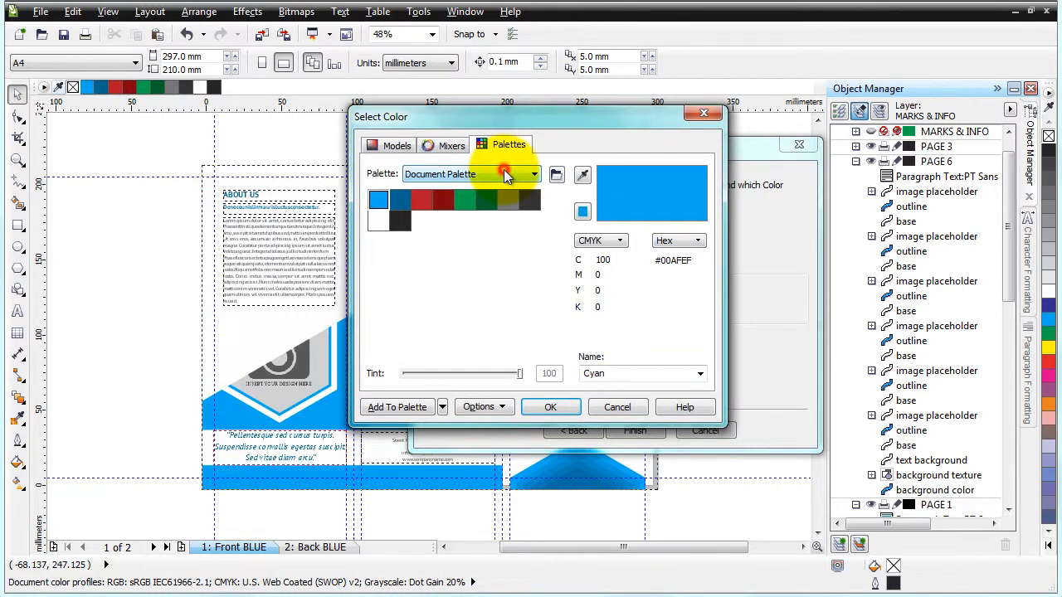
pyautogui.click(474, 174)
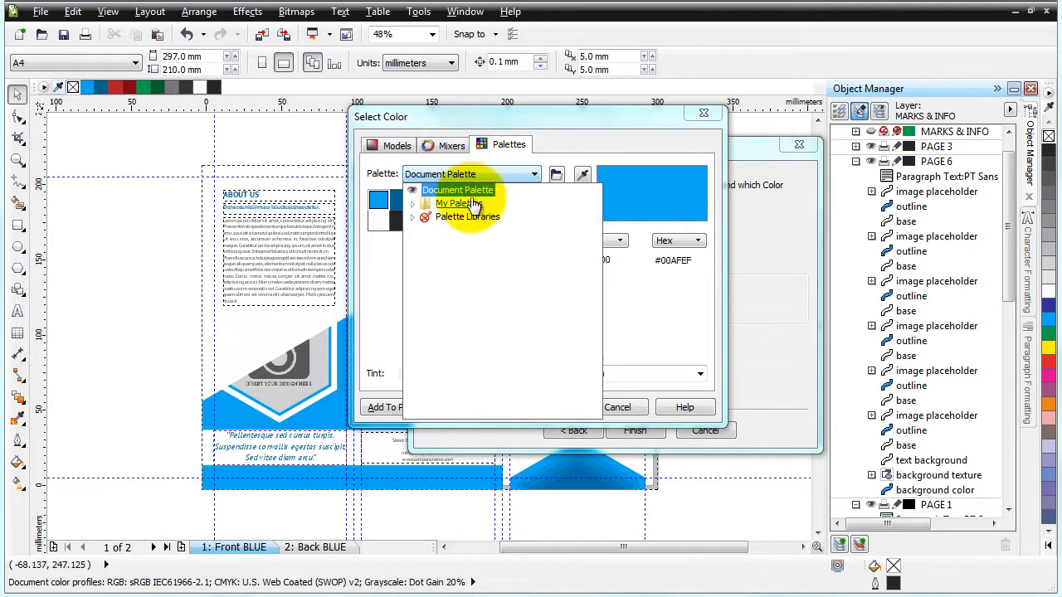
pyautogui.click(465, 192)
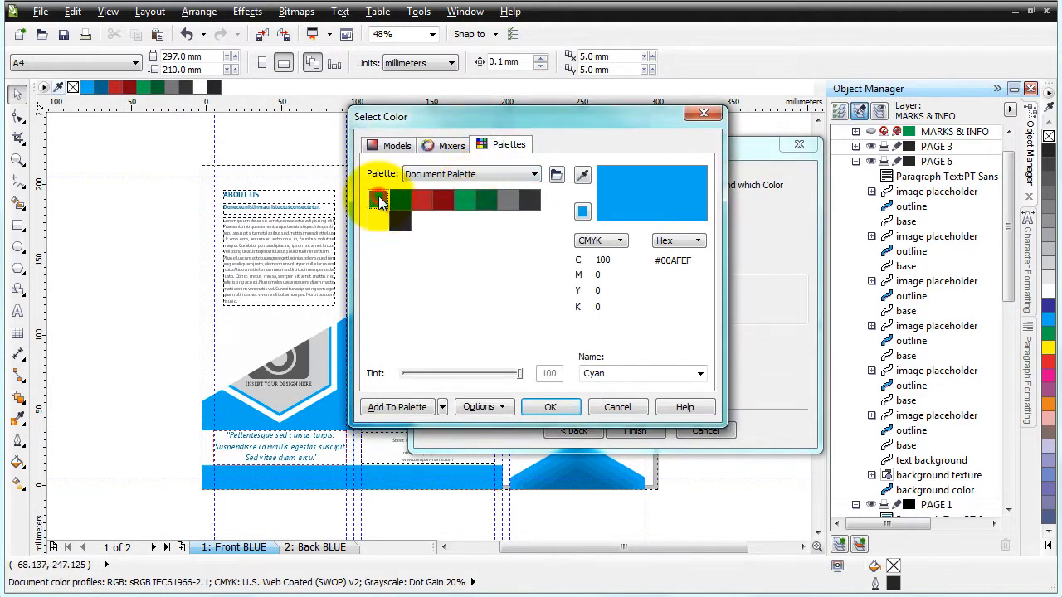
pyautogui.click(549, 407)
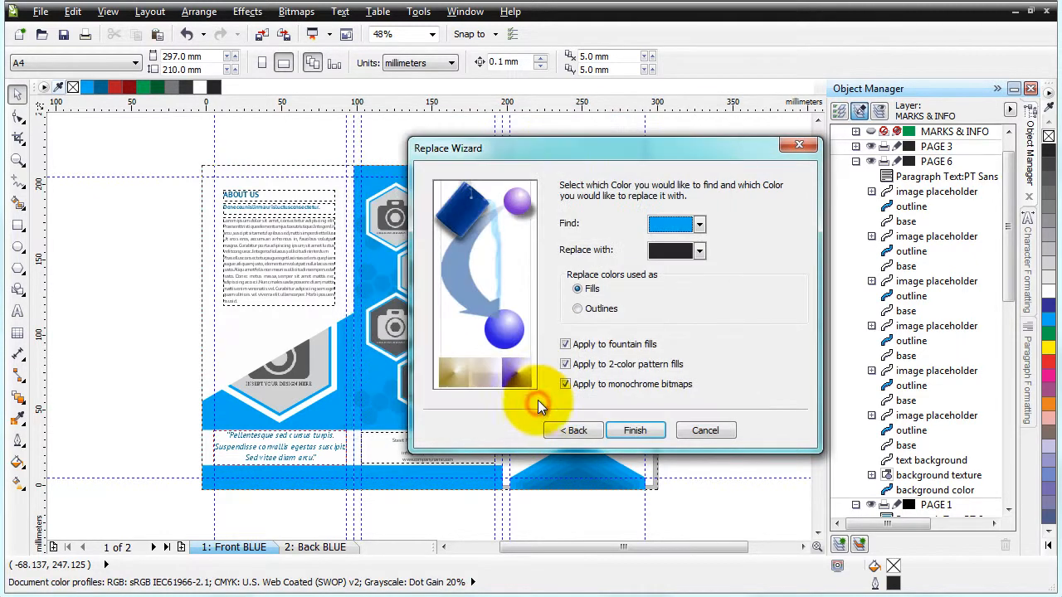
# Set the replacement color to Magenta and finish the wizard
pyautogui.click(700, 250)
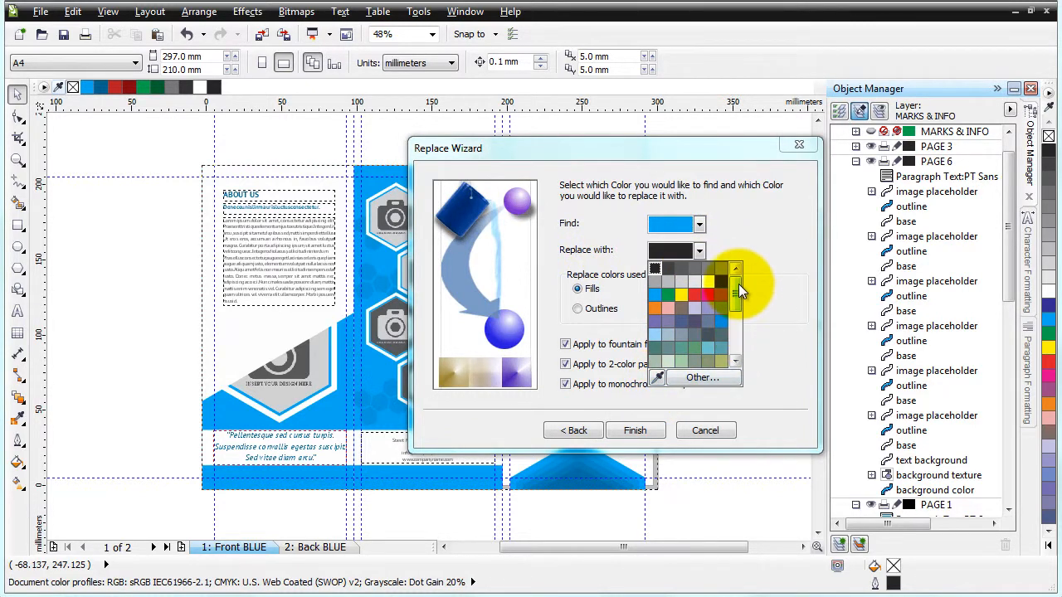
pyautogui.scroll(-5, 738, 284)
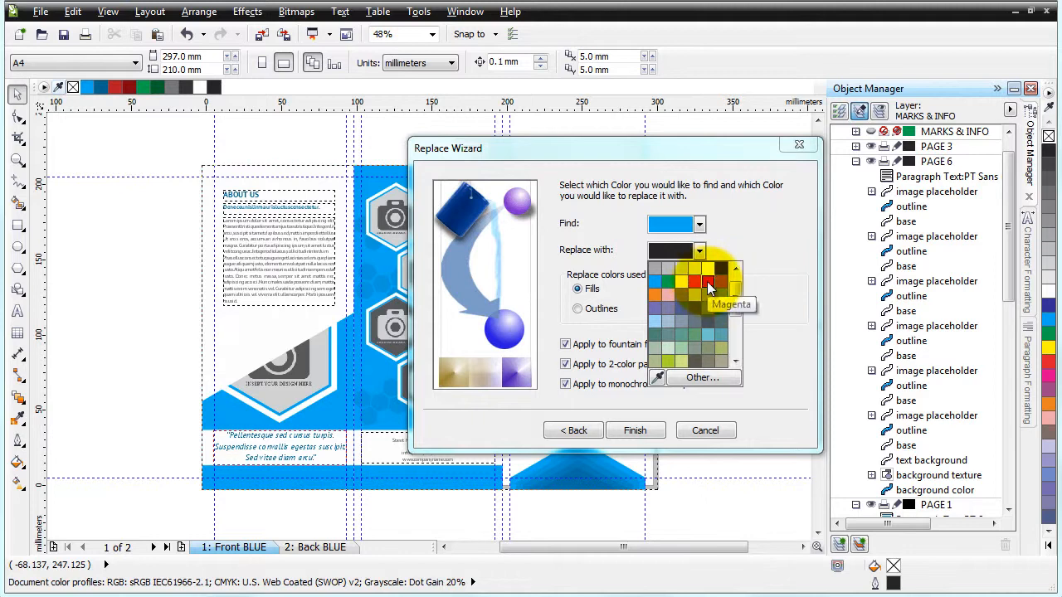
pyautogui.click(708, 282)
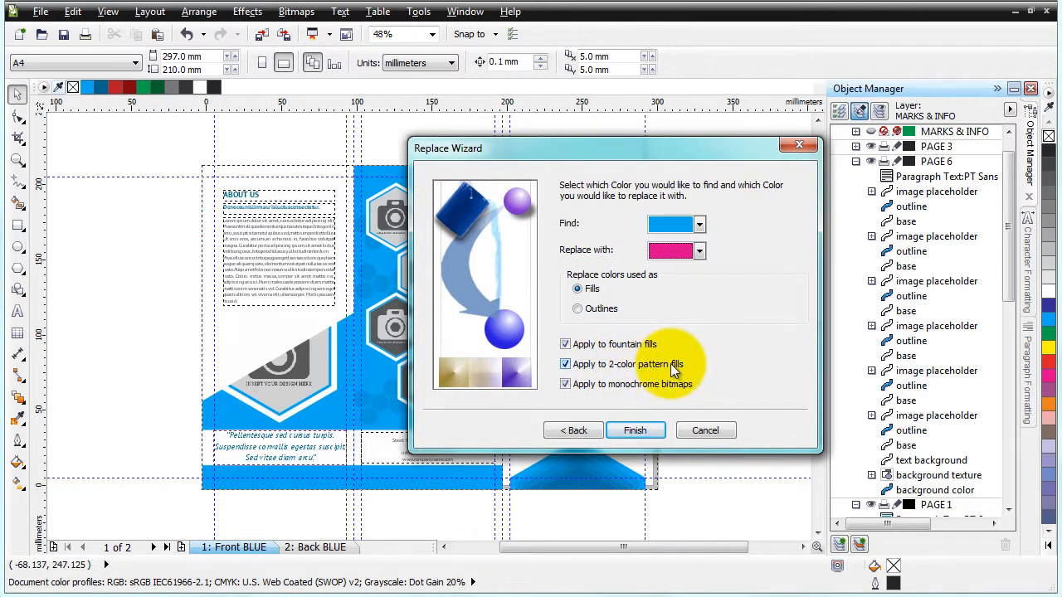
pyautogui.click(634, 430)
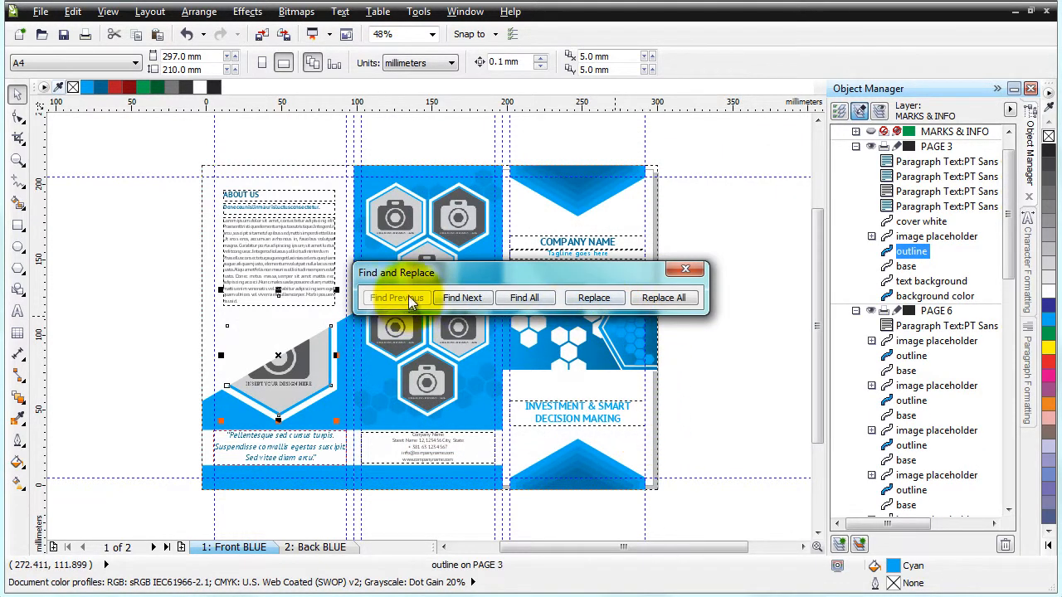
# Replace all cyan fills on the front page with magenta
pyautogui.moveTo(419, 272); pyautogui.dragTo(376, 195)
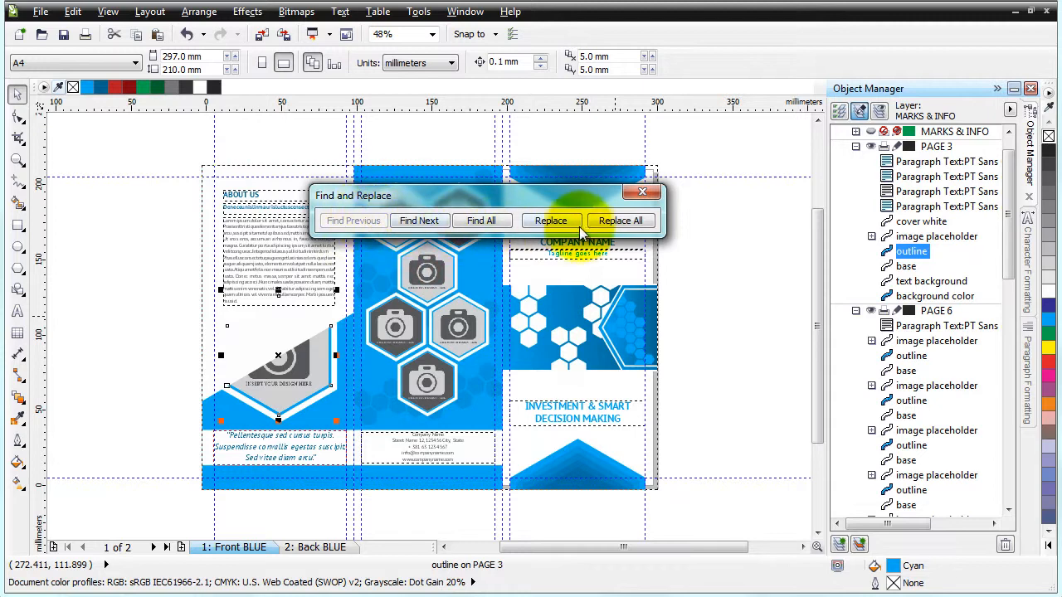
pyautogui.click(617, 223)
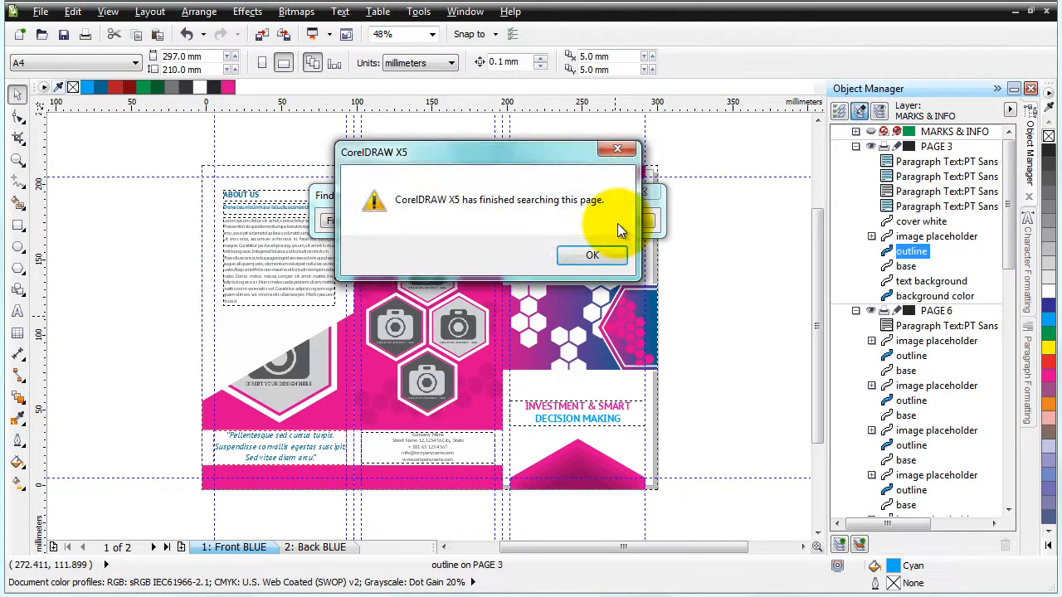
pyautogui.moveTo(525, 151); pyautogui.dragTo(695, 298)
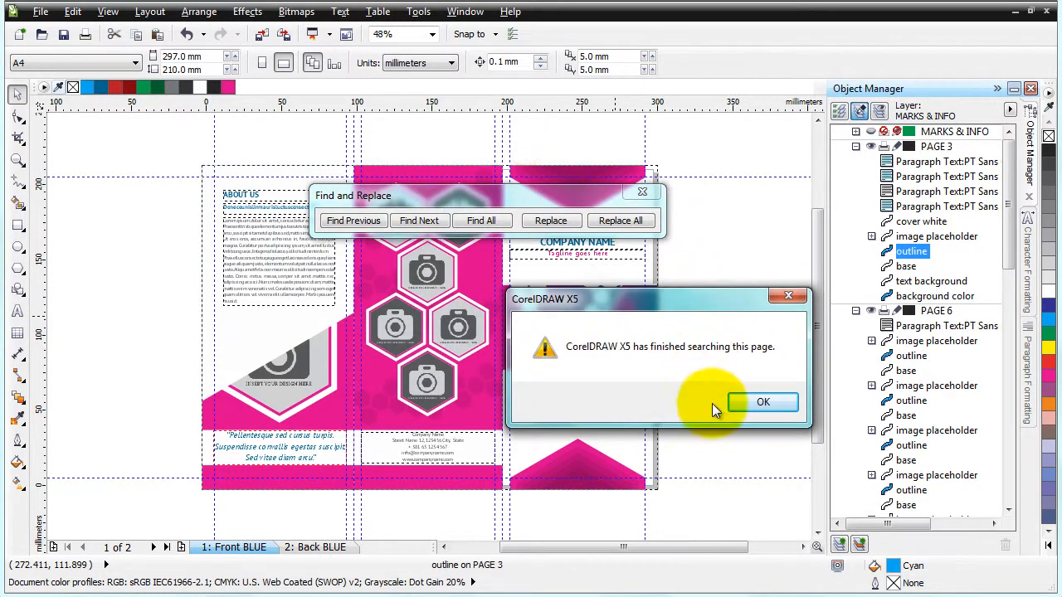
pyautogui.click(755, 404)
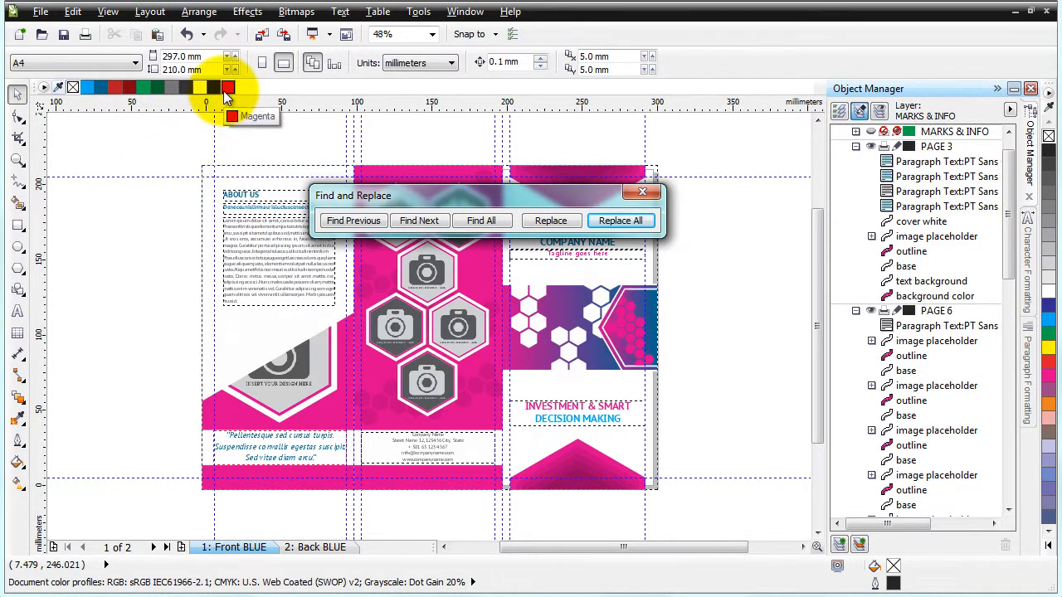
# Replace all cyan fills on the Back BLUE page too, then return to the Front BLUE page
pyautogui.click(324, 549)
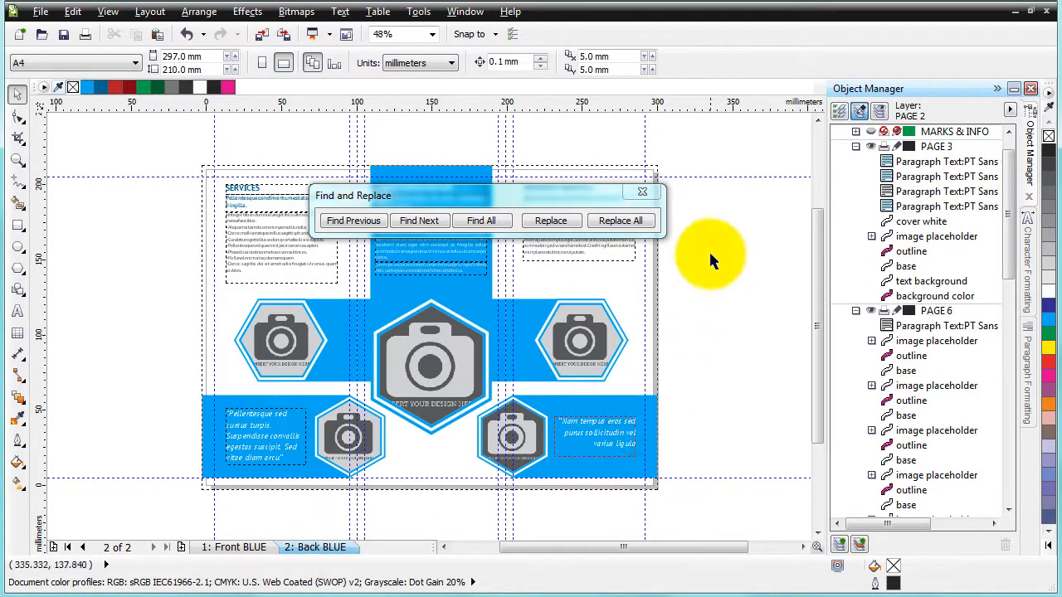
pyautogui.click(646, 227)
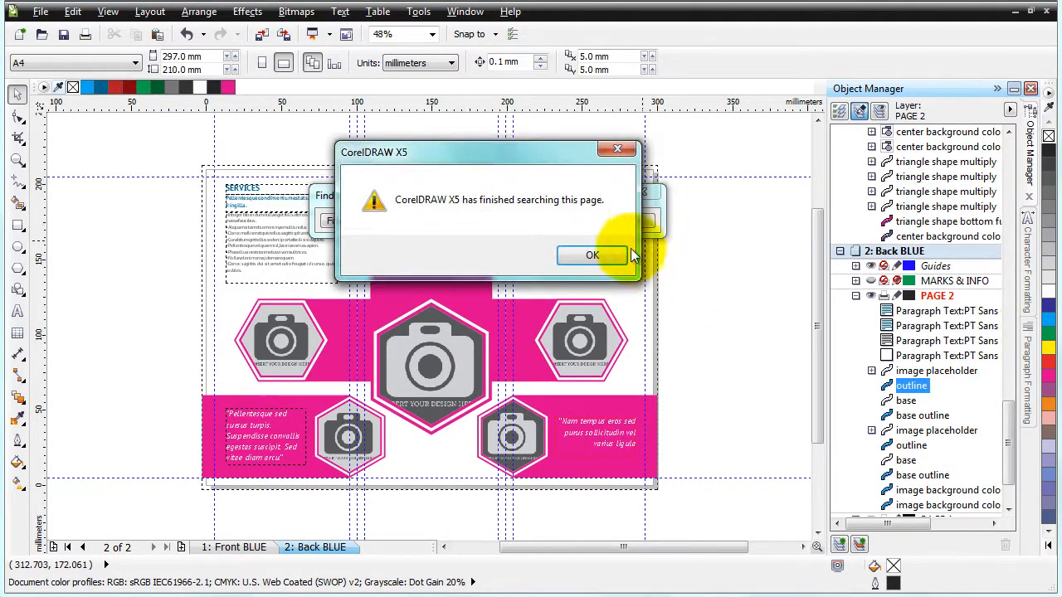
pyautogui.click(611, 255)
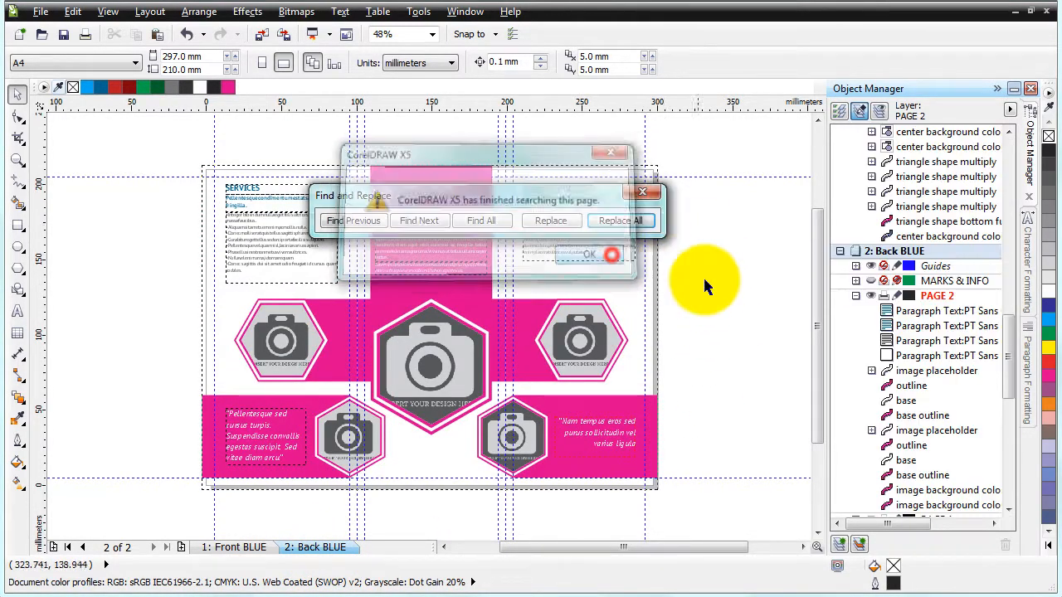
pyautogui.click(263, 554)
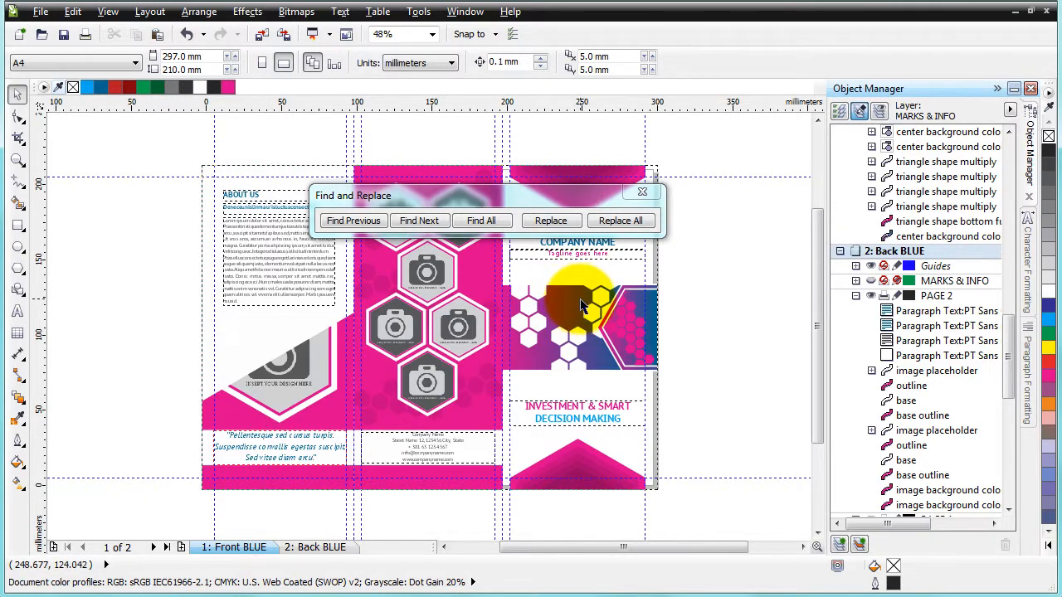
# Inspect the hexagon banner on the front page and close the Find and Replace dialog
pyautogui.click(580, 305)
pyautogui.click(701, 305)
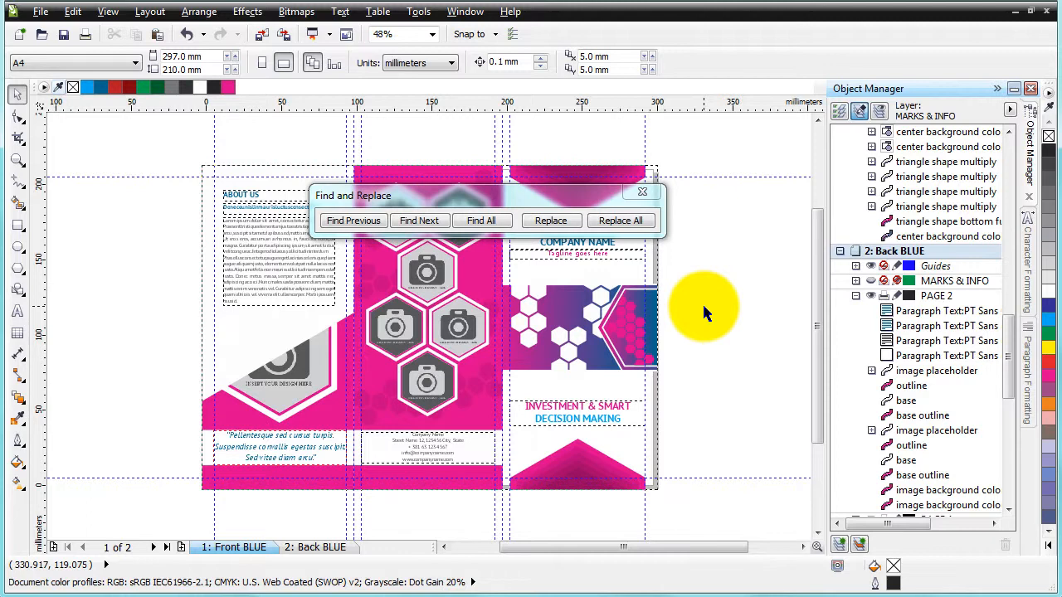
pyautogui.click(654, 191)
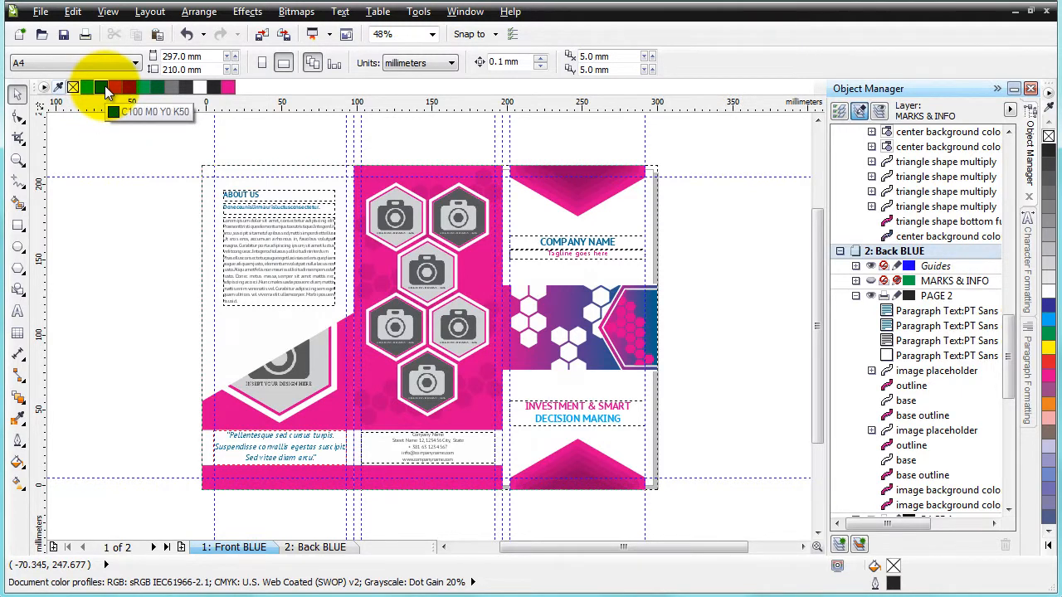
pyautogui.click(106, 135)
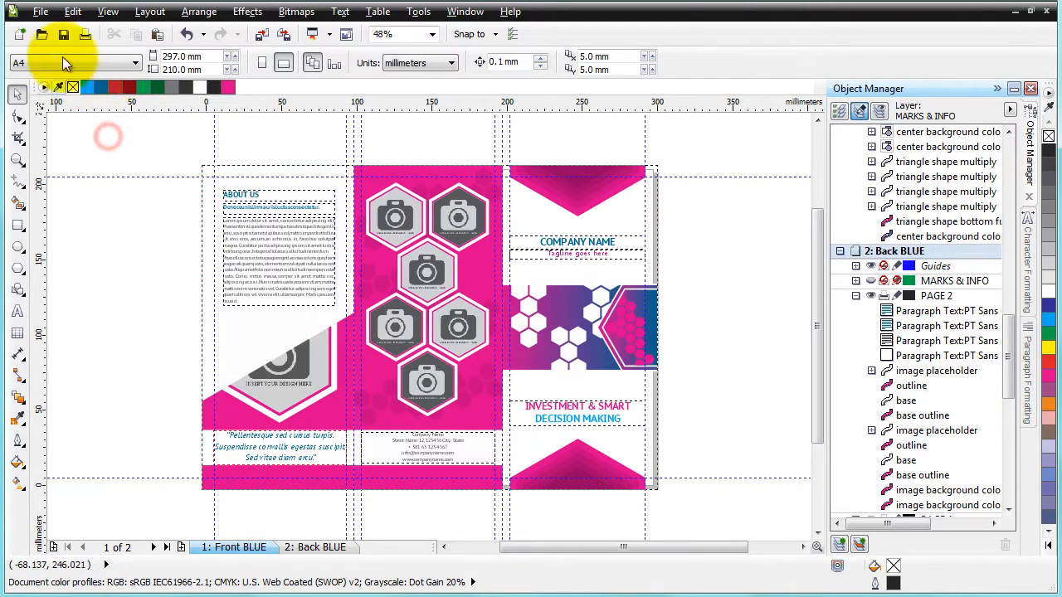
# Reopen the Replace wizard and choose to replace a color
pyautogui.click(72, 12)
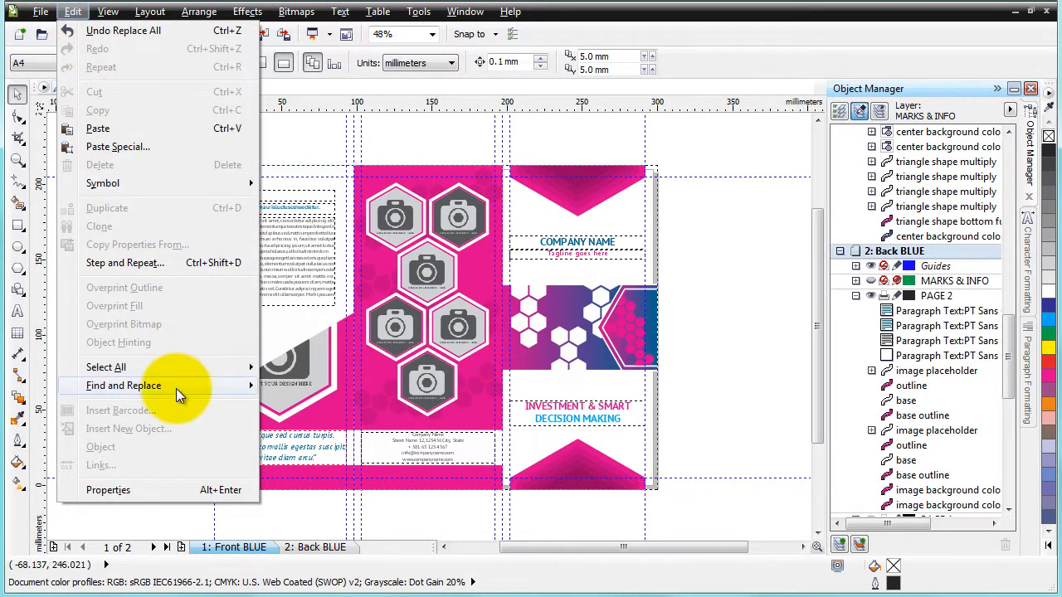
pyautogui.moveTo(176, 389)
pyautogui.click(328, 407)
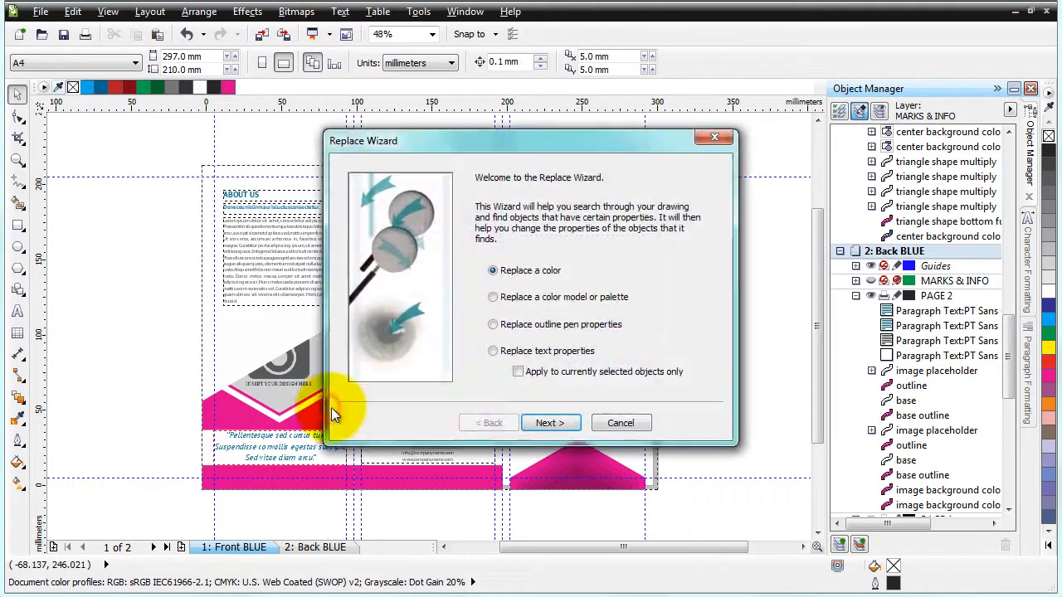
pyautogui.click(551, 422)
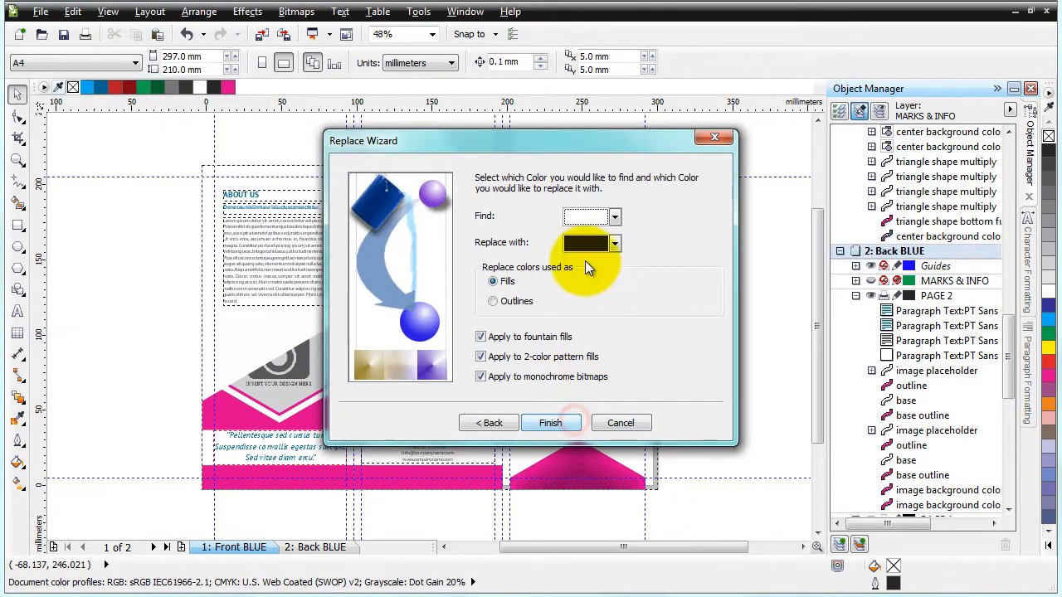
# Set the color to find by sampling the C100 M0 Y0 K50 dark blue swatch from the document palette
pyautogui.click(615, 217)
pyautogui.click(587, 344)
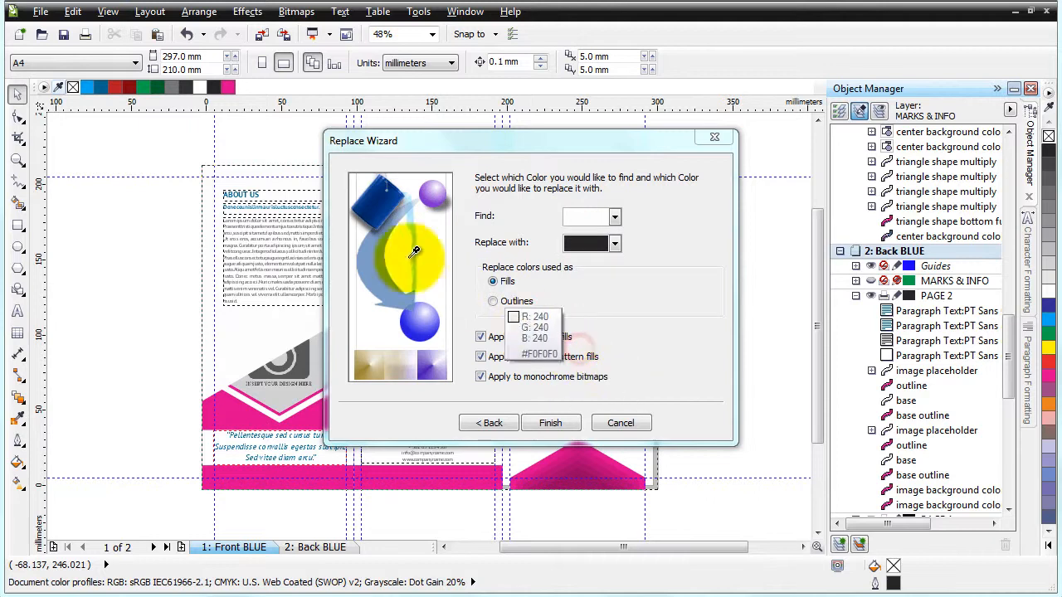
pyautogui.click(101, 88)
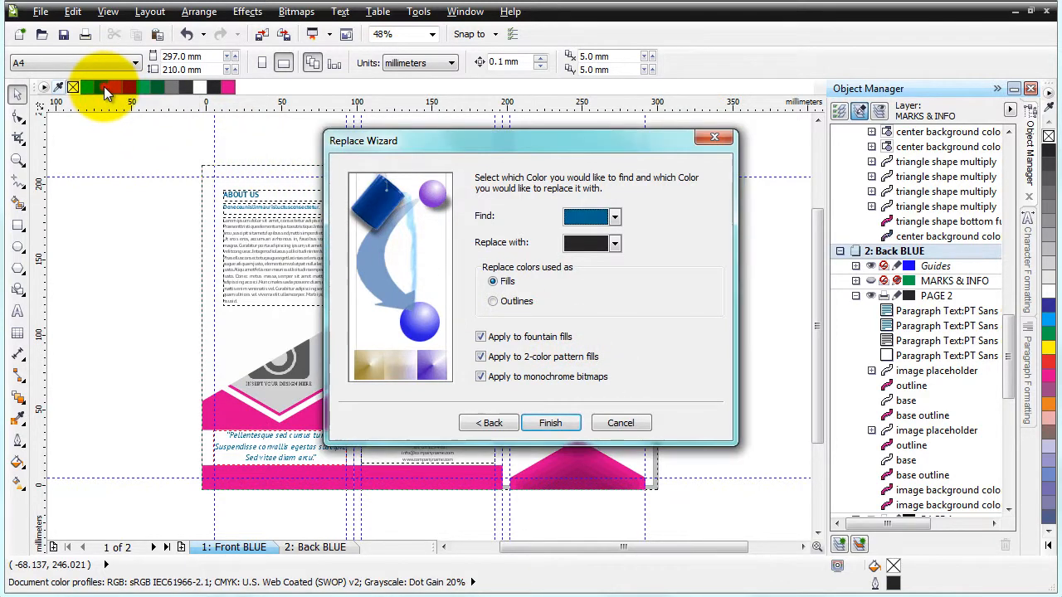
# Set the replacement color to CMYK C0 M100 Y0 K50 and finish the wizard
pyautogui.click(614, 242)
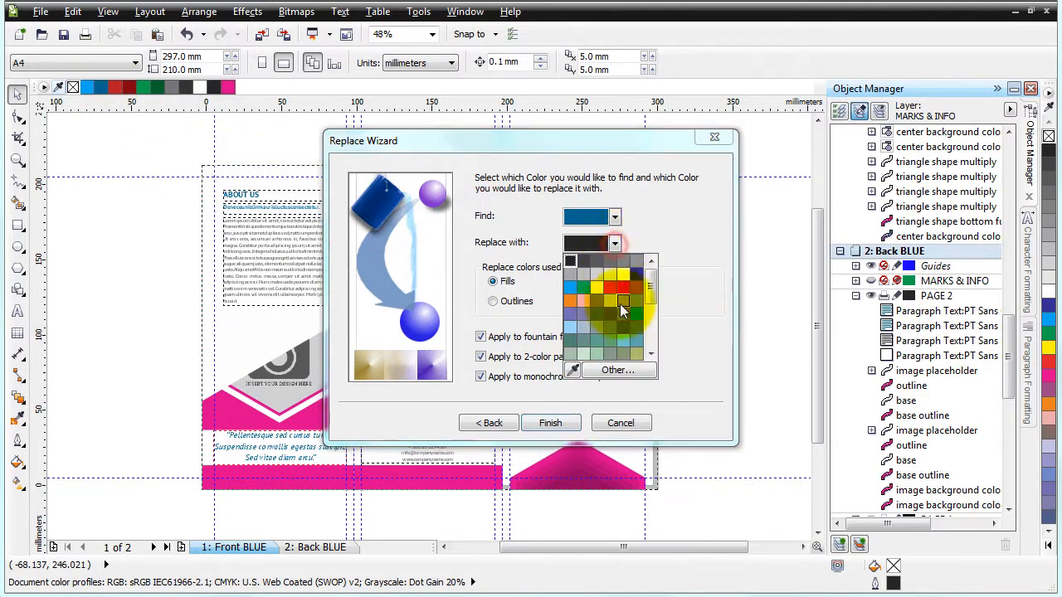
pyautogui.click(610, 375)
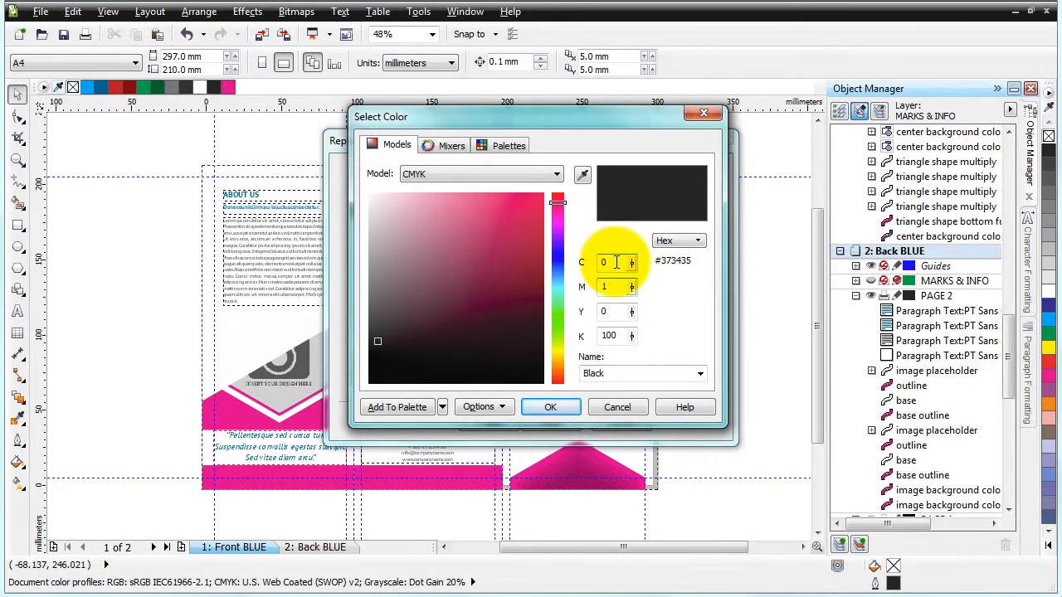
pyautogui.write('00')
pyautogui.press('Tab')
pyautogui.write('50')
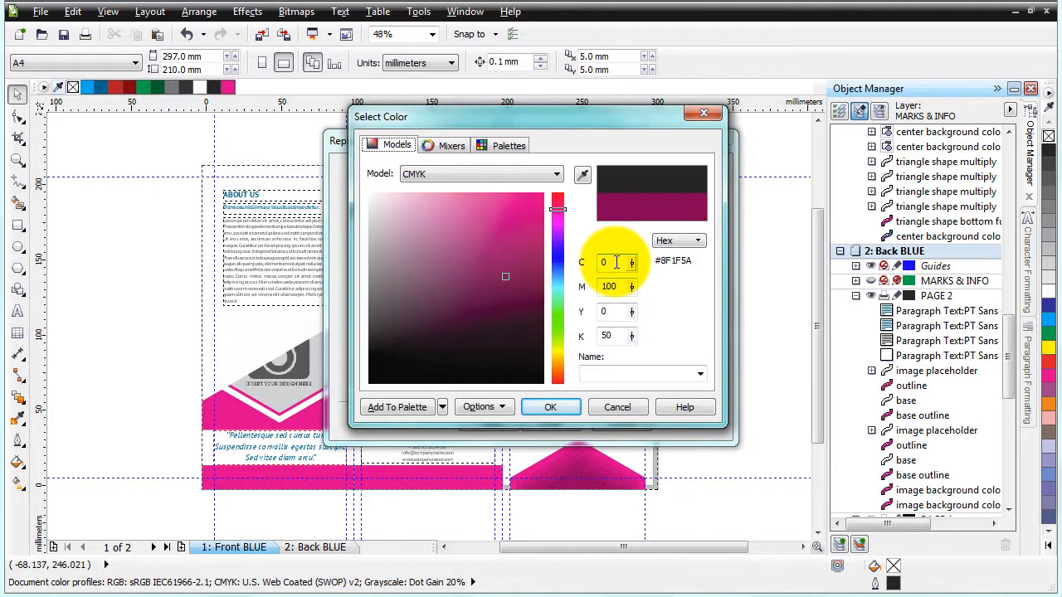
pyautogui.click(565, 405)
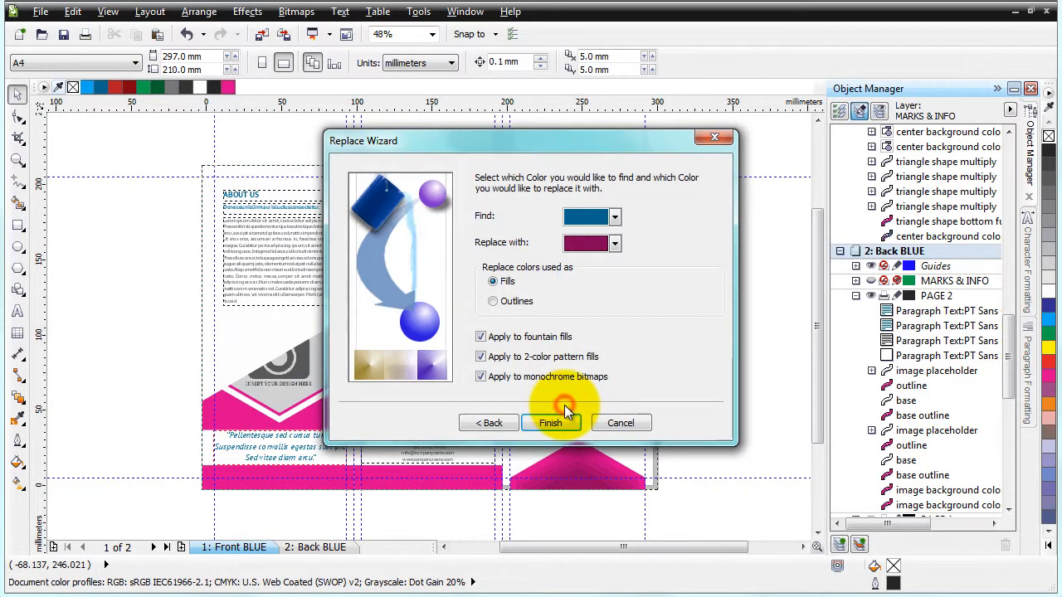
pyautogui.click(559, 424)
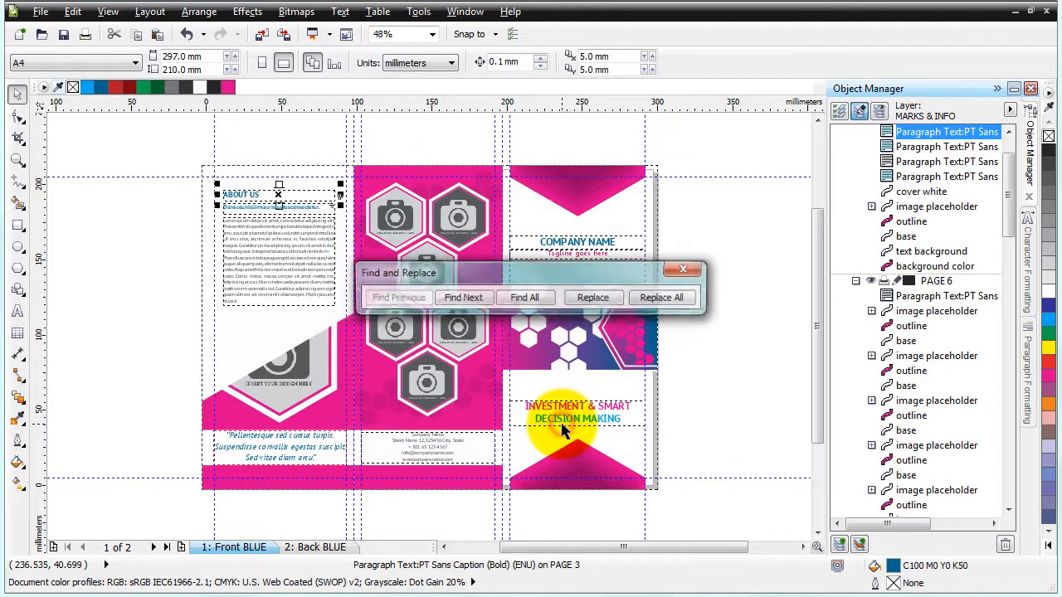
# Replace all occurrences of the dark blue with the dark magenta on the front page
pyautogui.click(676, 298)
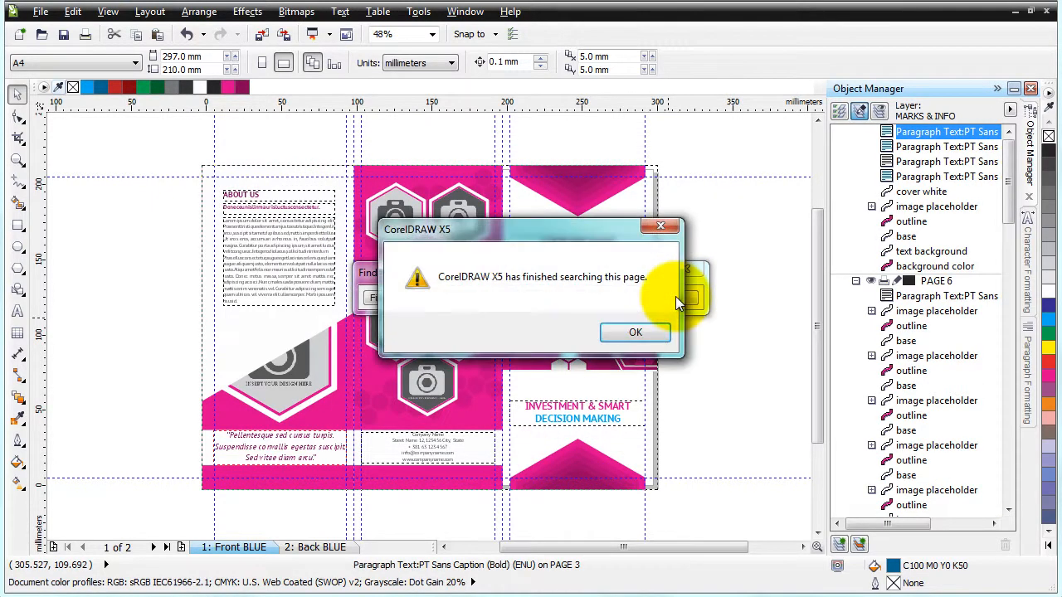
pyautogui.click(638, 331)
# Switch to the back page, replace all occurrences there too, and close the Find and Replace dialog
pyautogui.click(312, 548)
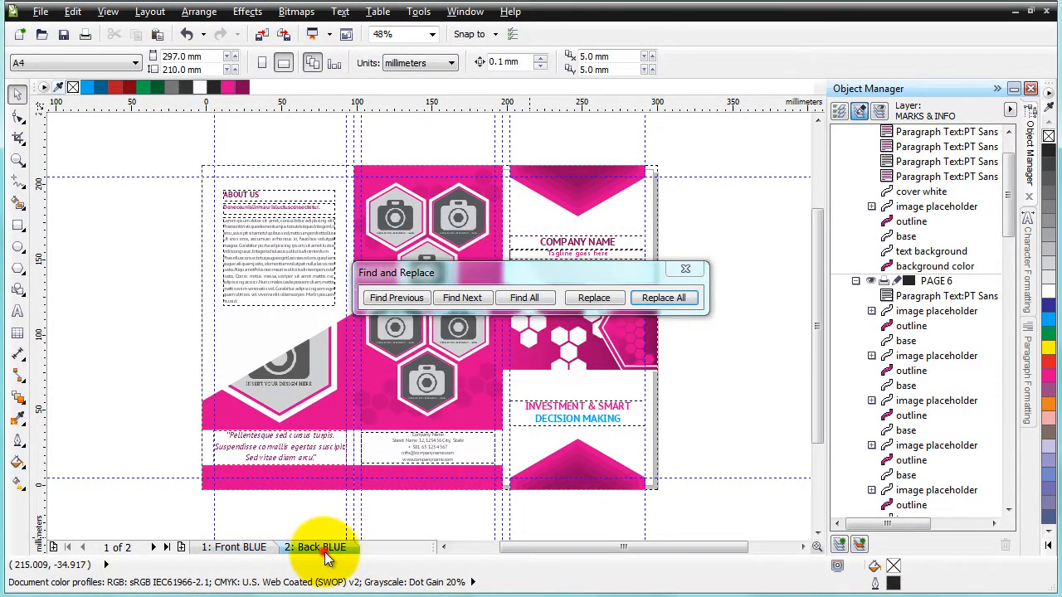
pyautogui.click(673, 299)
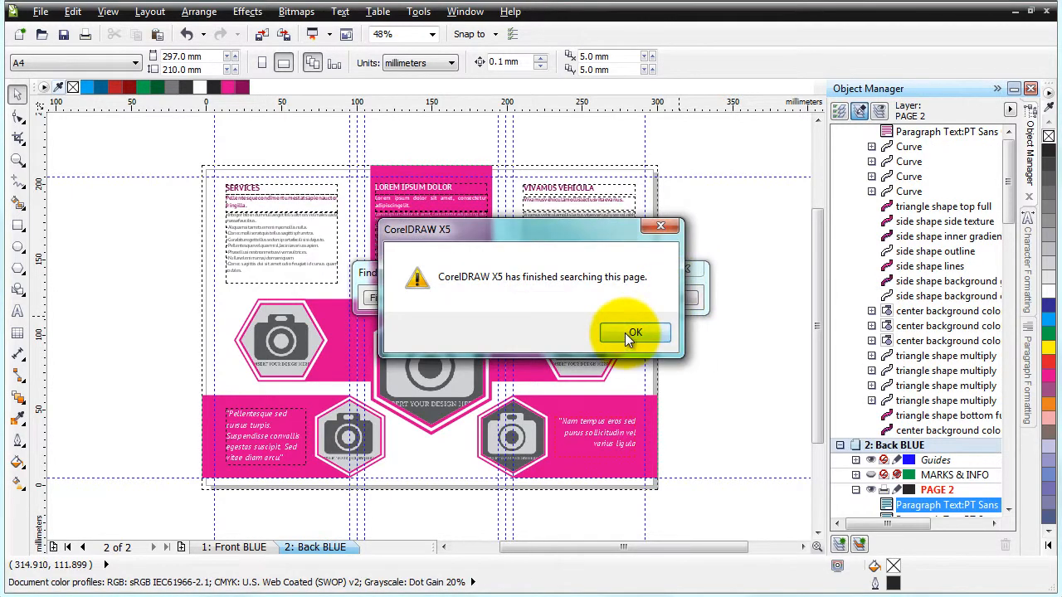
pyautogui.click(636, 332)
pyautogui.click(693, 274)
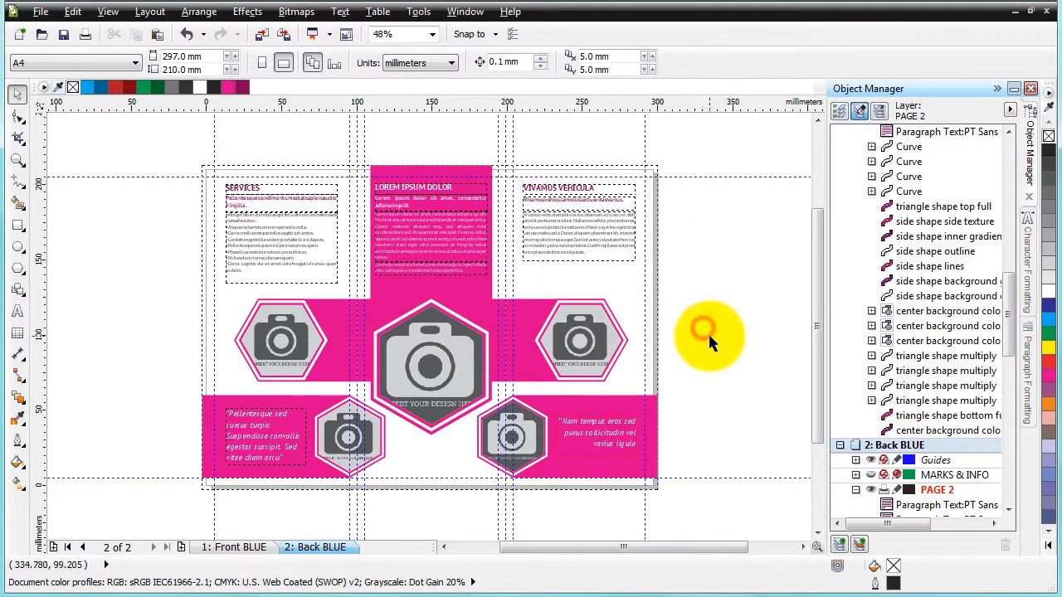
# Inspect the hexagon background shapes on the back page by selecting them one after another
pyautogui.click(513, 321)
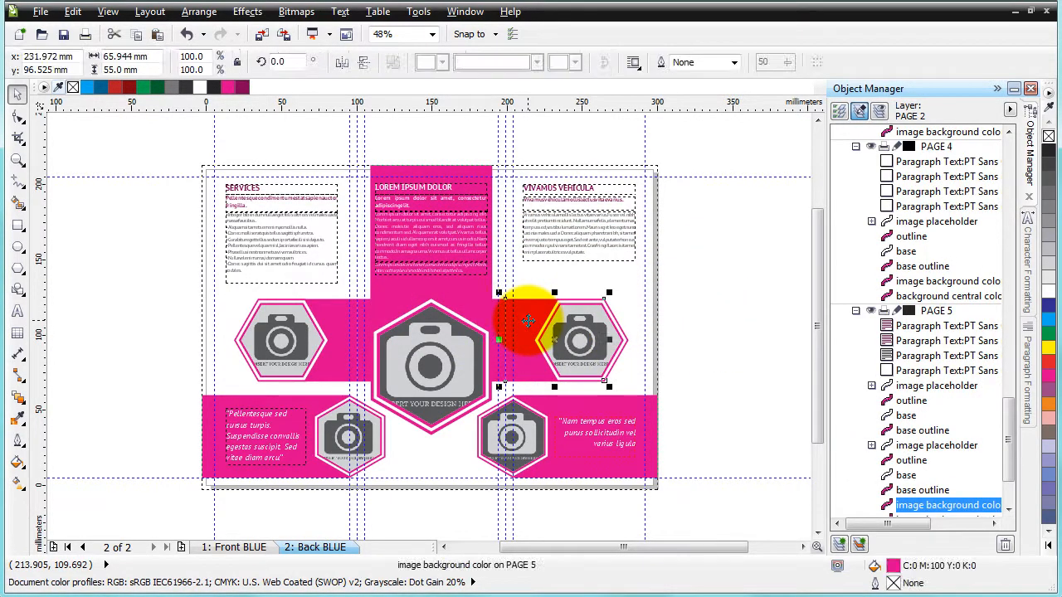
pyautogui.click(487, 313)
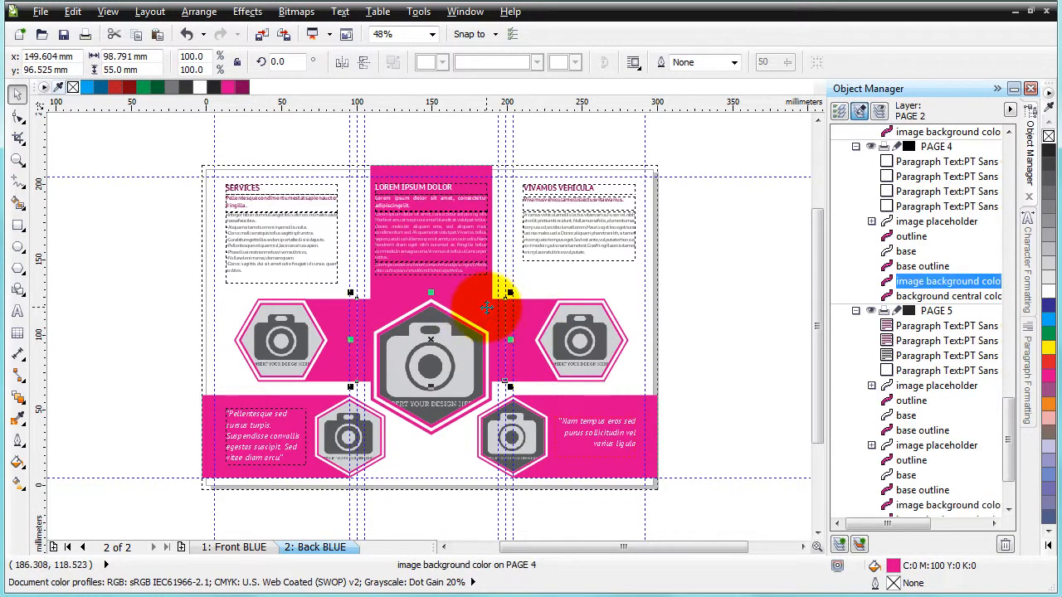
pyautogui.click(318, 303)
pyautogui.keyDown('shift'); pyautogui.click(485, 308); pyautogui.keyUp('shift')
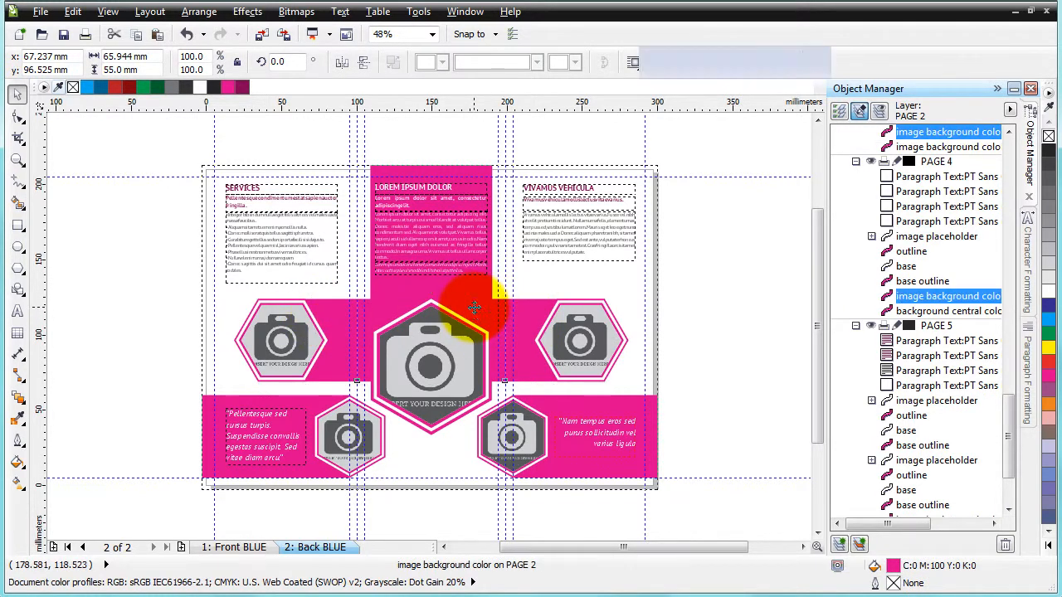
pyautogui.keyDown('shift'); pyautogui.click(530, 311); pyautogui.keyUp('shift')
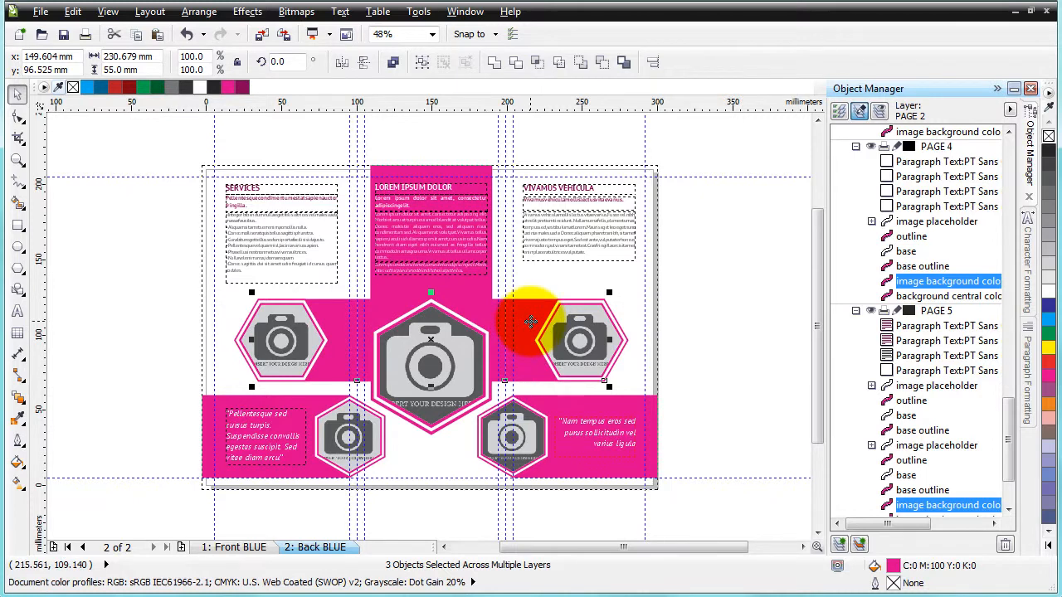
pyautogui.click(745, 328)
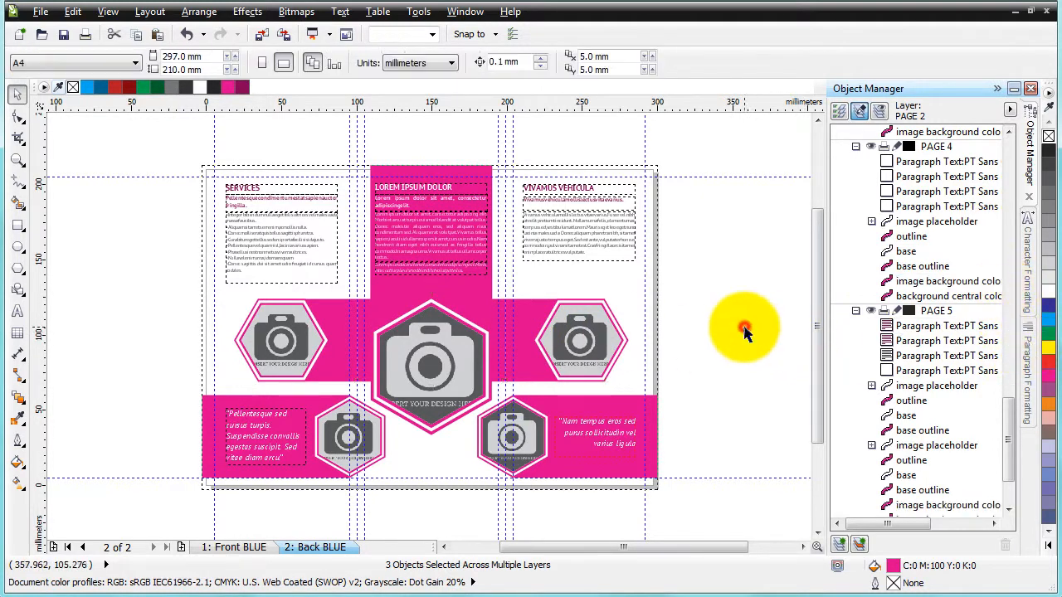
# Try filling the bottom band on the back page with red, then undo the fill
pyautogui.scroll(1, 314, 487)
pyautogui.click(299, 431)
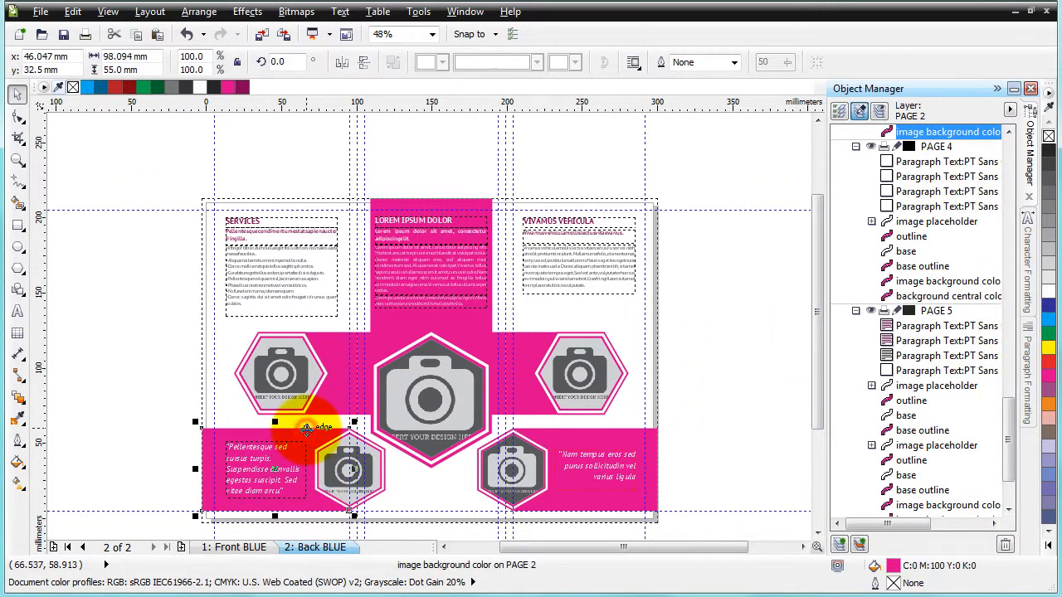
pyautogui.click(1049, 364)
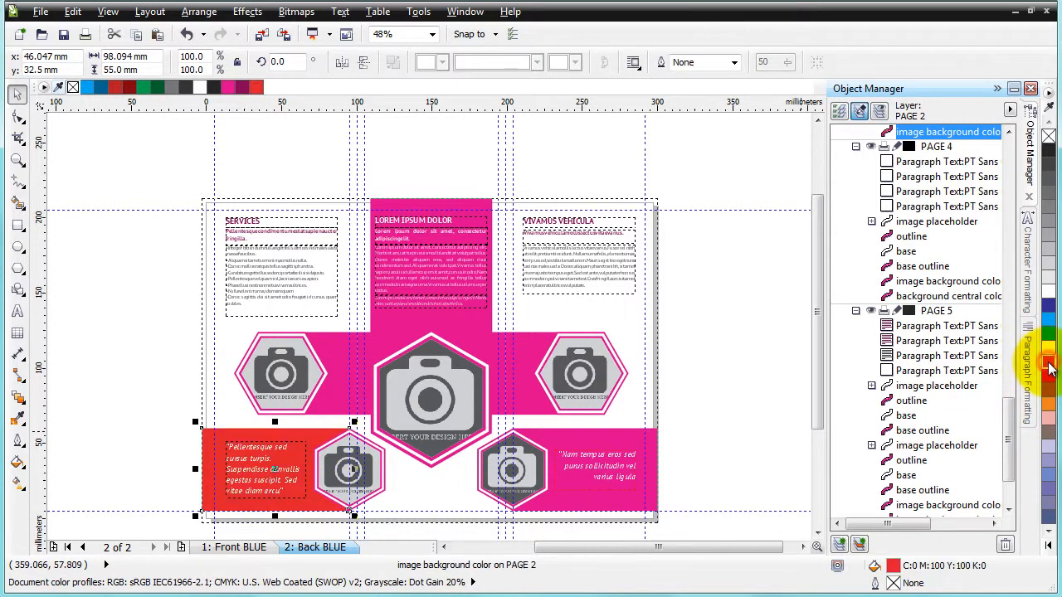
pyautogui.hotkey('ctrl', 'z')
pyautogui.click(736, 429)
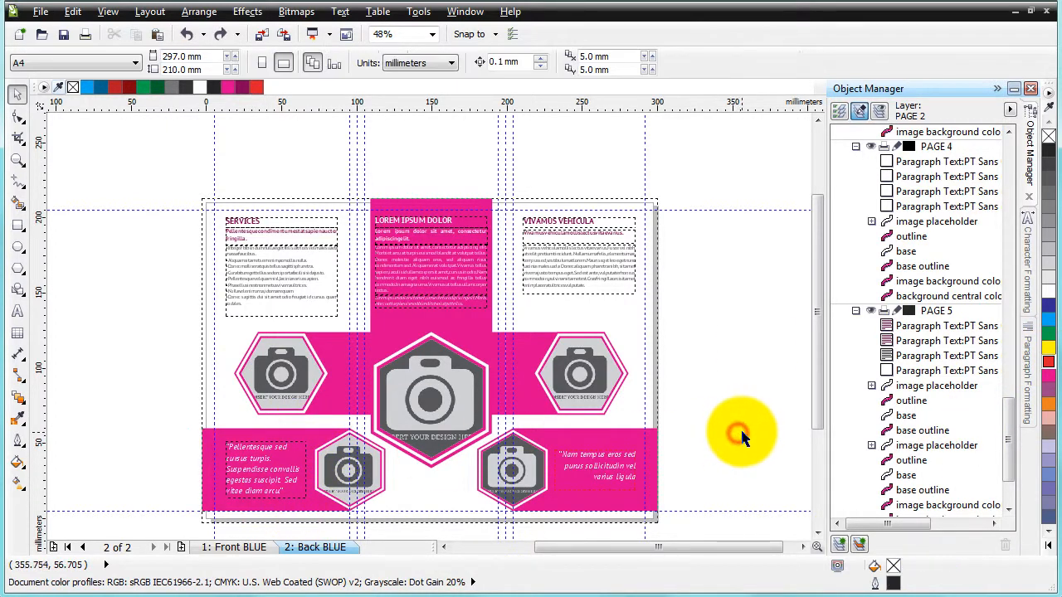
# On the front page, color the DECISION MAKING text dark magenta C0 M100 Y0 K50
pyautogui.scroll(-2, 738, 398)
pyautogui.scroll(2, 497, 427)
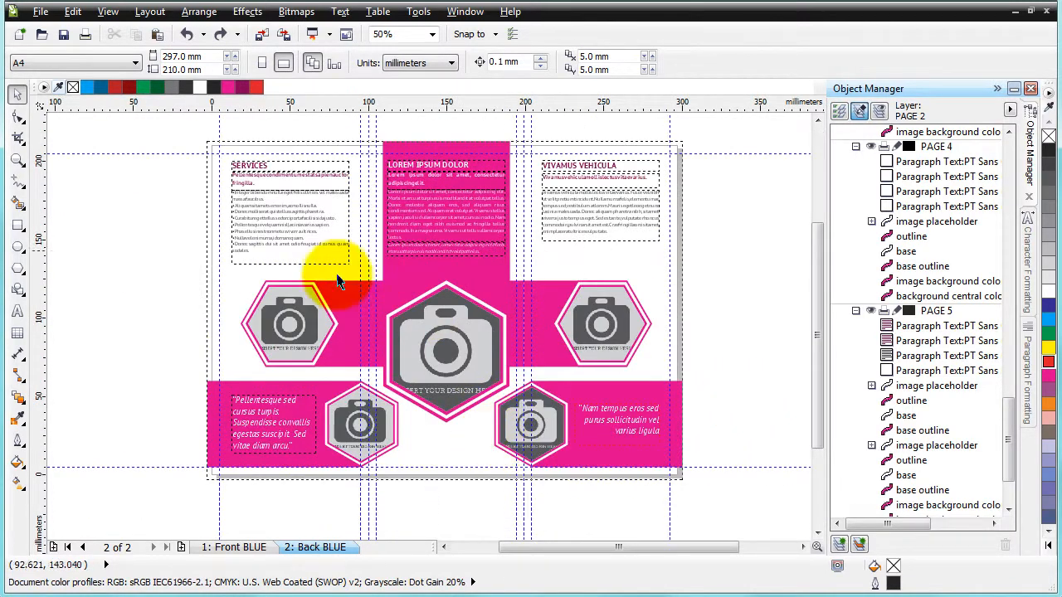
pyautogui.click(235, 548)
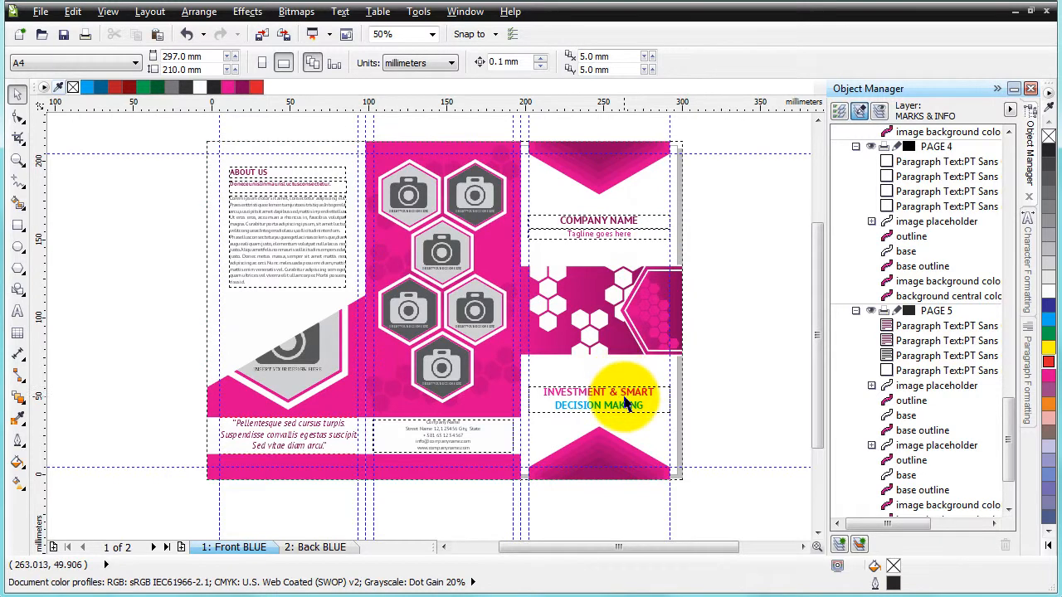
pyautogui.click(624, 412)
pyautogui.click(772, 404)
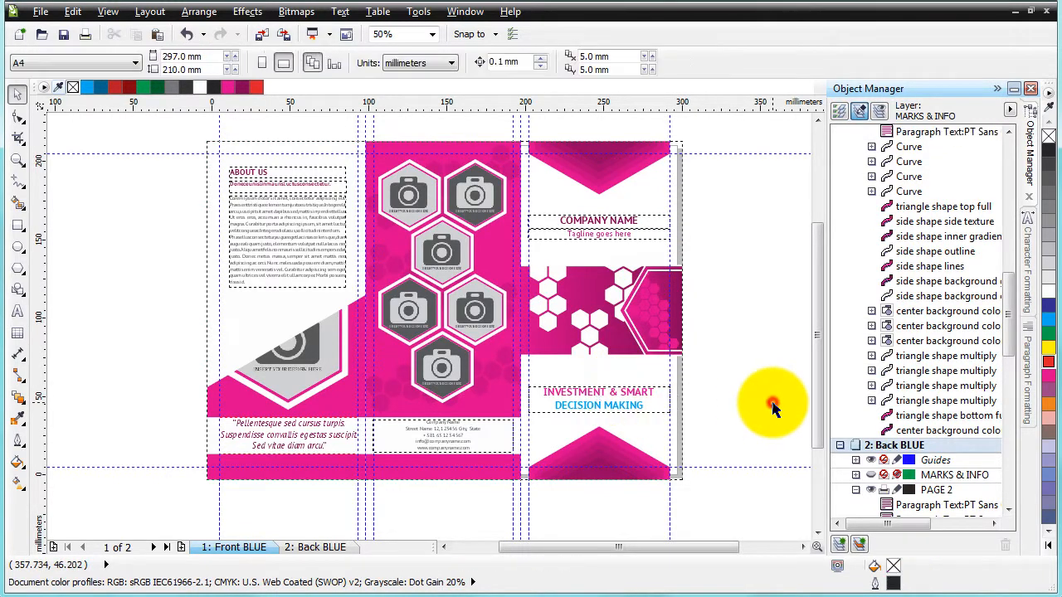
pyautogui.scroll(2, 653, 431)
pyautogui.doubleClick(605, 396)
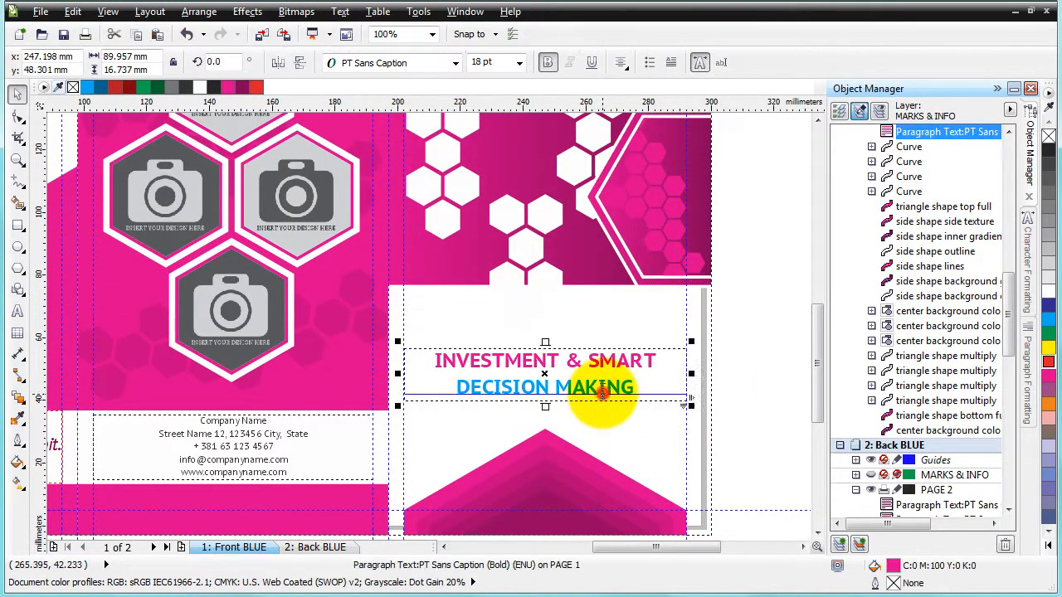
pyautogui.moveTo(637, 390); pyautogui.dragTo(465, 386)
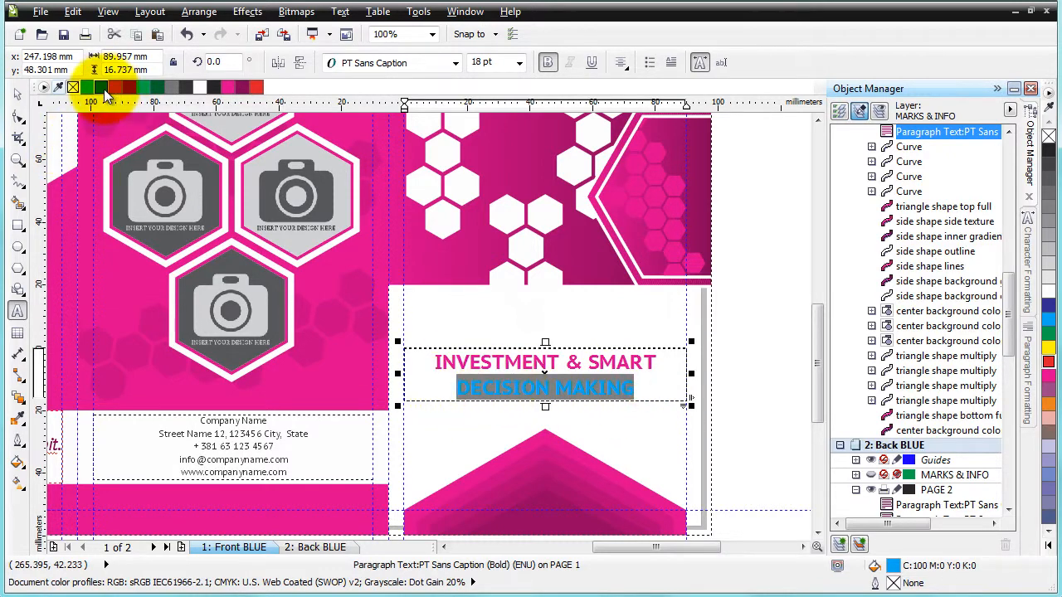
pyautogui.click(241, 92)
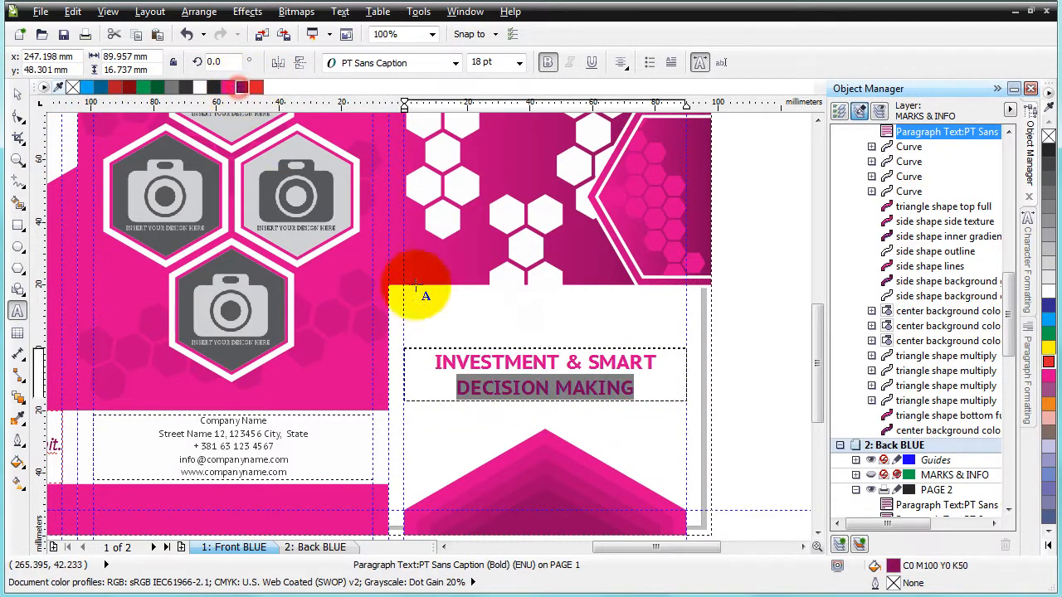
pyautogui.click(337, 349)
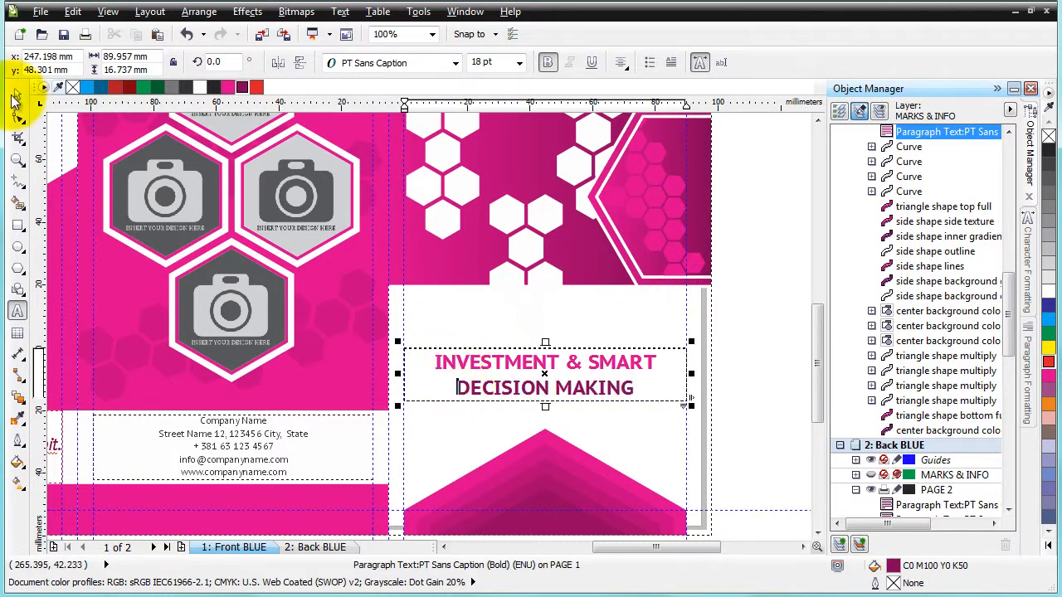
pyautogui.click(18, 94)
pyautogui.click(765, 343)
# Examine the front cover's company name text and its character formatting effects and shift settings
pyautogui.scroll(-1, 766, 343)
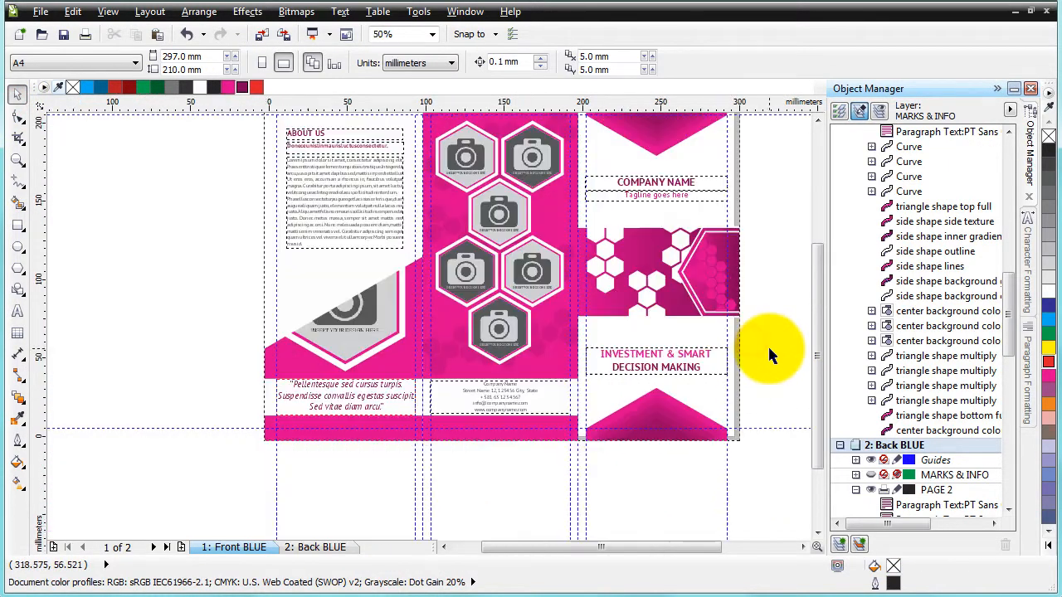
pyautogui.scroll(1, 772, 195)
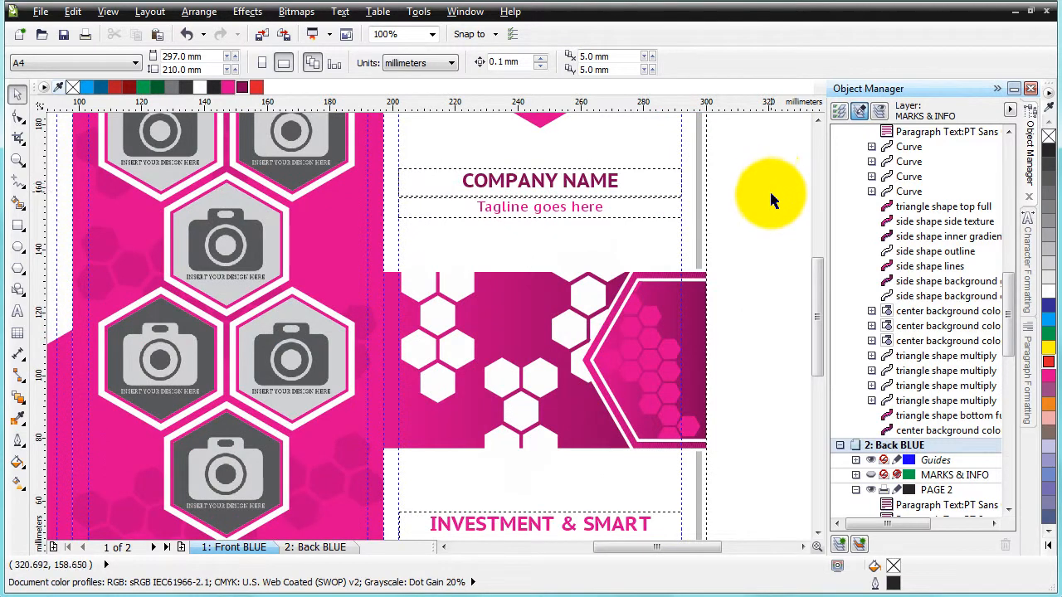
pyautogui.scroll(-1, 764, 209)
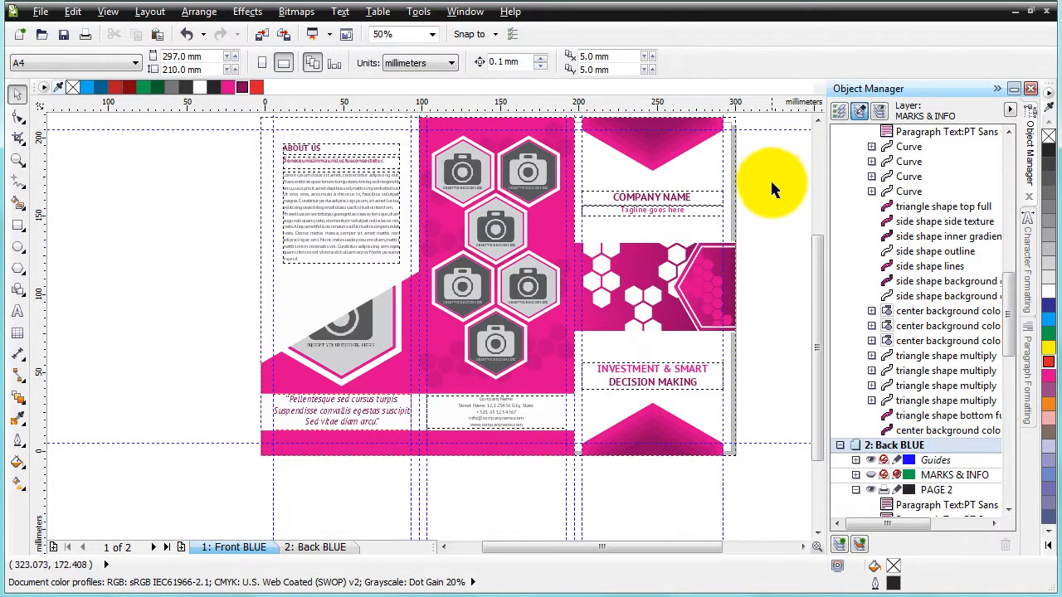
pyautogui.click(772, 189)
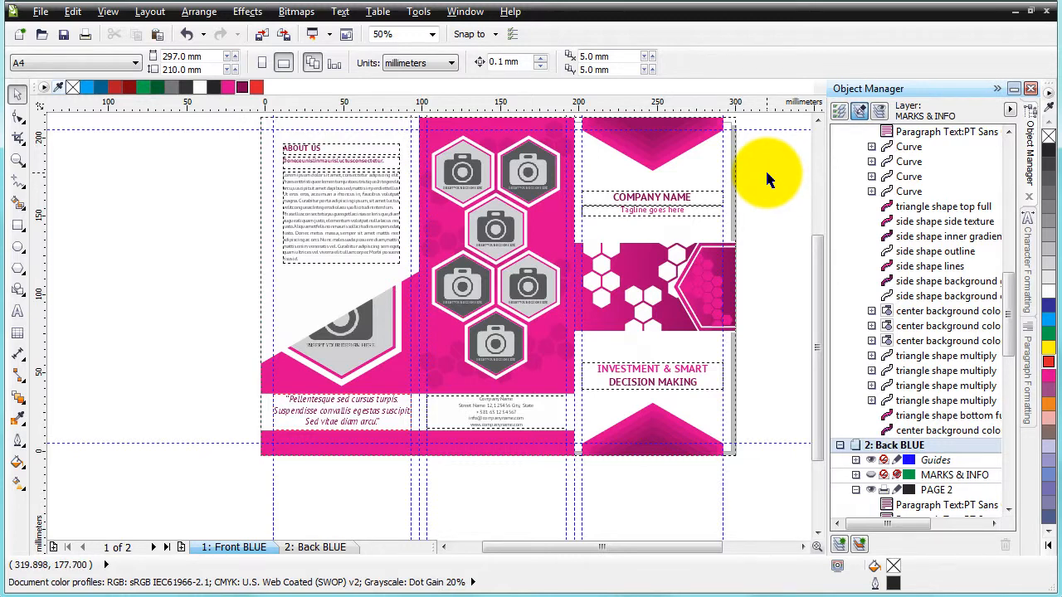
pyautogui.scroll(2, 766, 169)
pyautogui.scroll(-1, 765, 169)
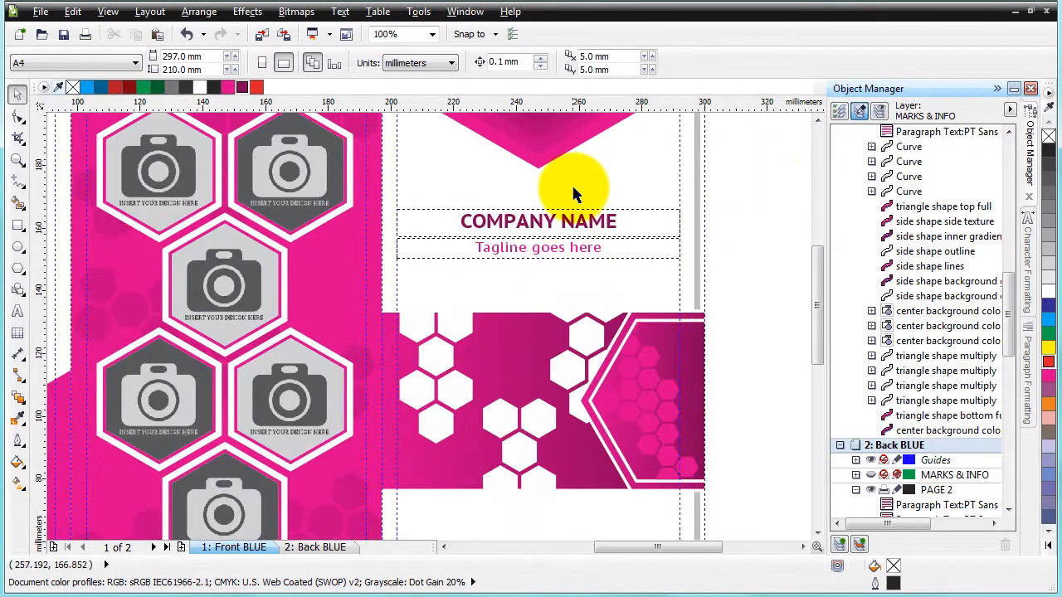
pyautogui.scroll(1, 576, 192)
pyautogui.click(550, 257)
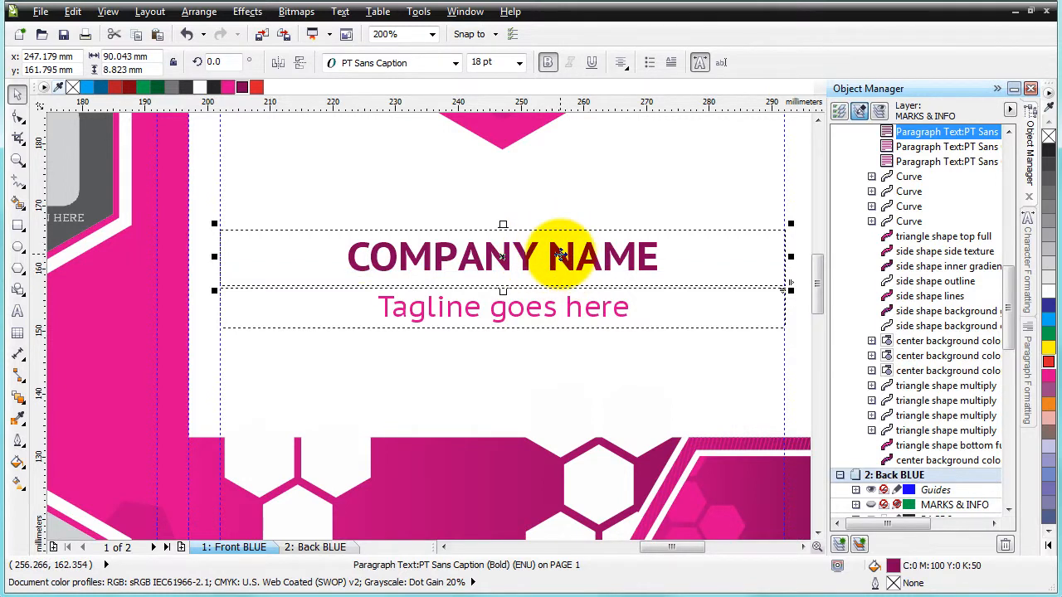
pyautogui.click(1029, 249)
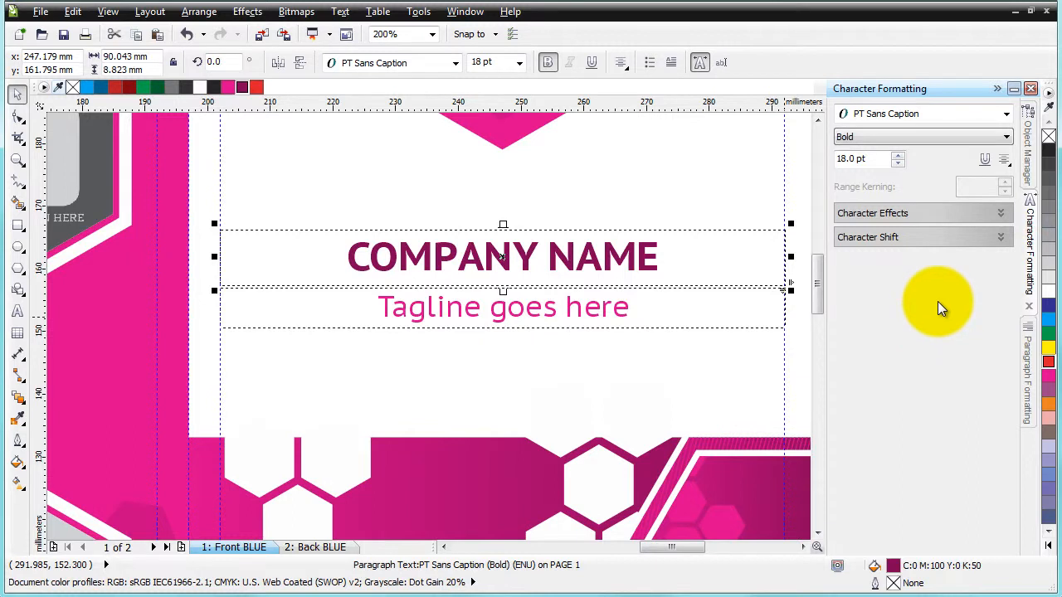
pyautogui.click(1004, 213)
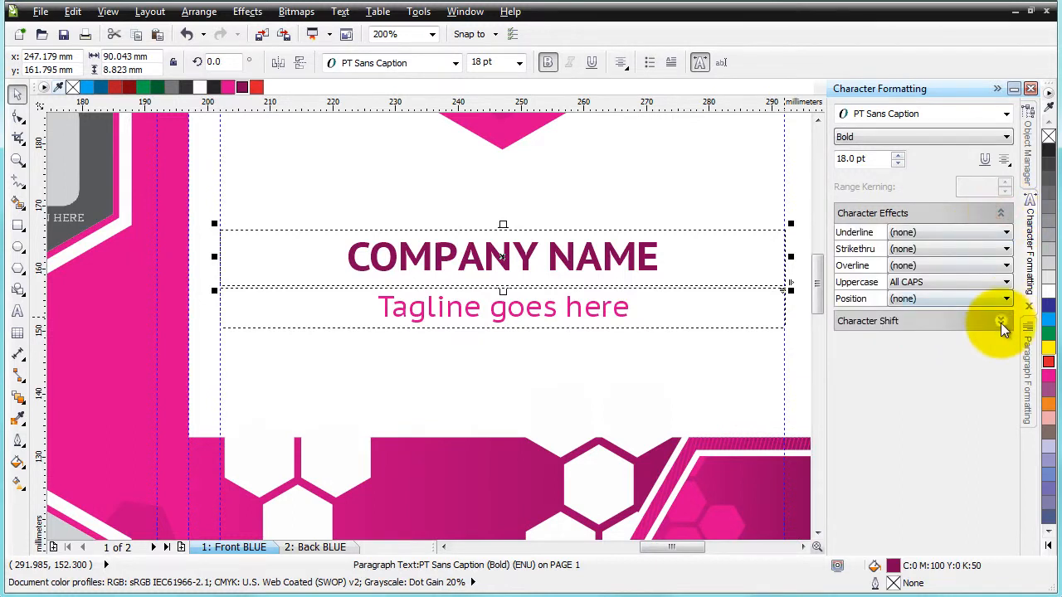
pyautogui.click(1001, 320)
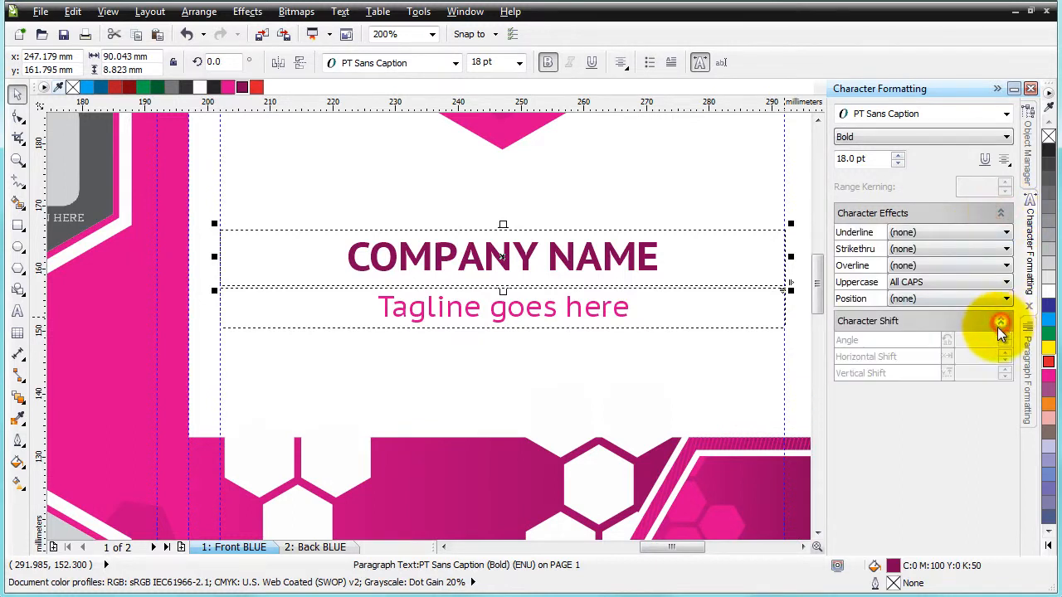
# Replace the company name text with SMART DESIGN
pyautogui.doubleClick(584, 260)
pyautogui.moveTo(344, 252); pyautogui.dragTo(672, 254)
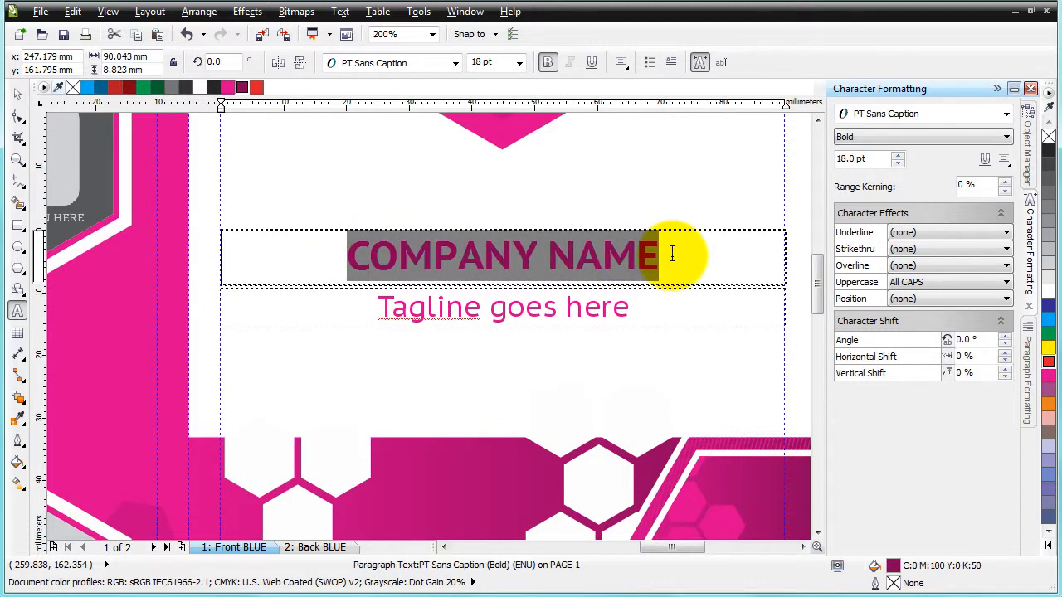
pyautogui.write('SMA')
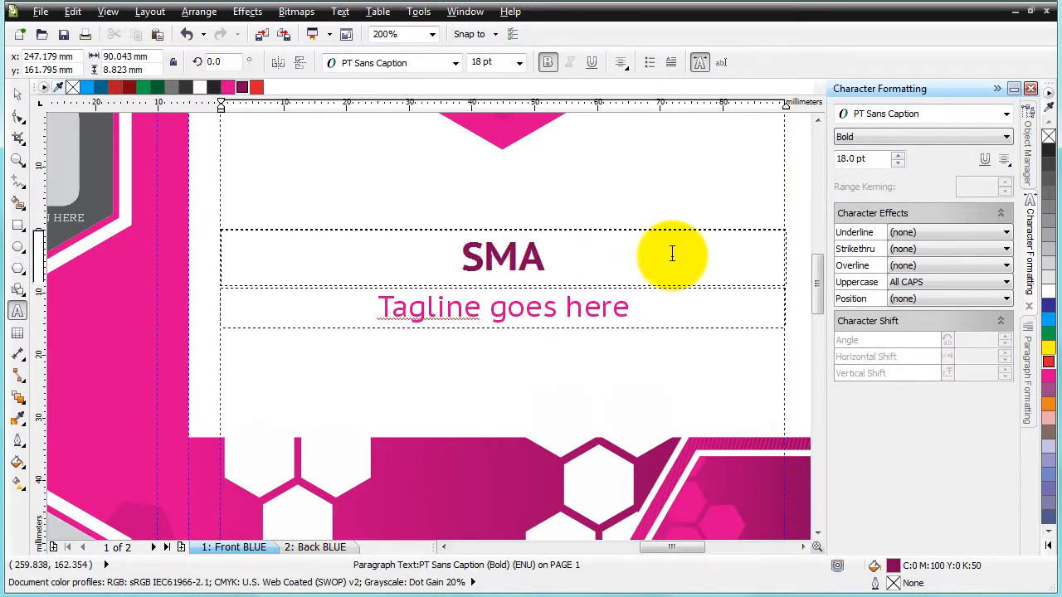
pyautogui.write('RT DESIGN')
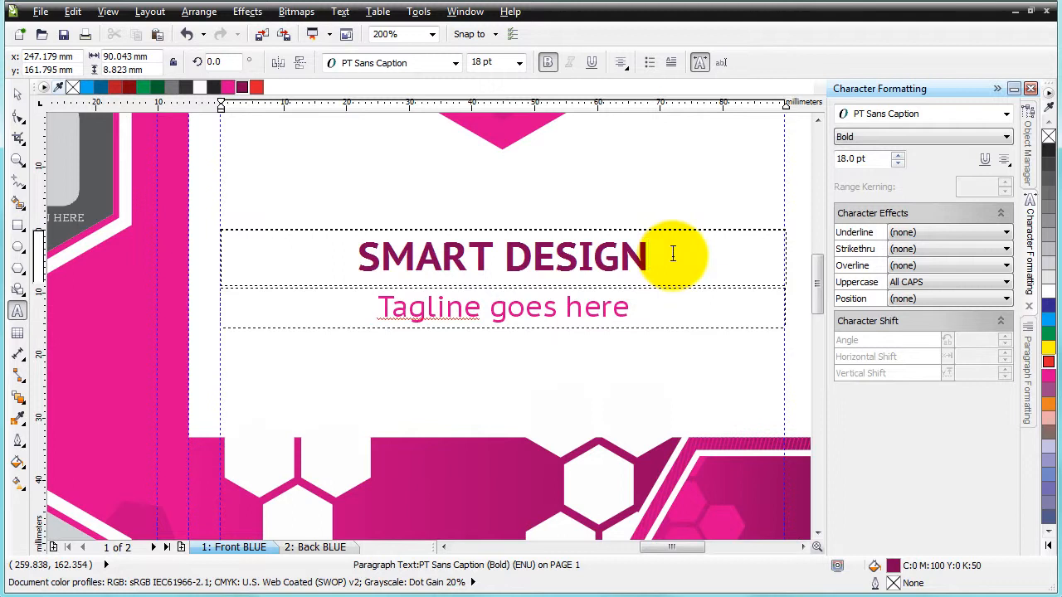
pyautogui.click(17, 94)
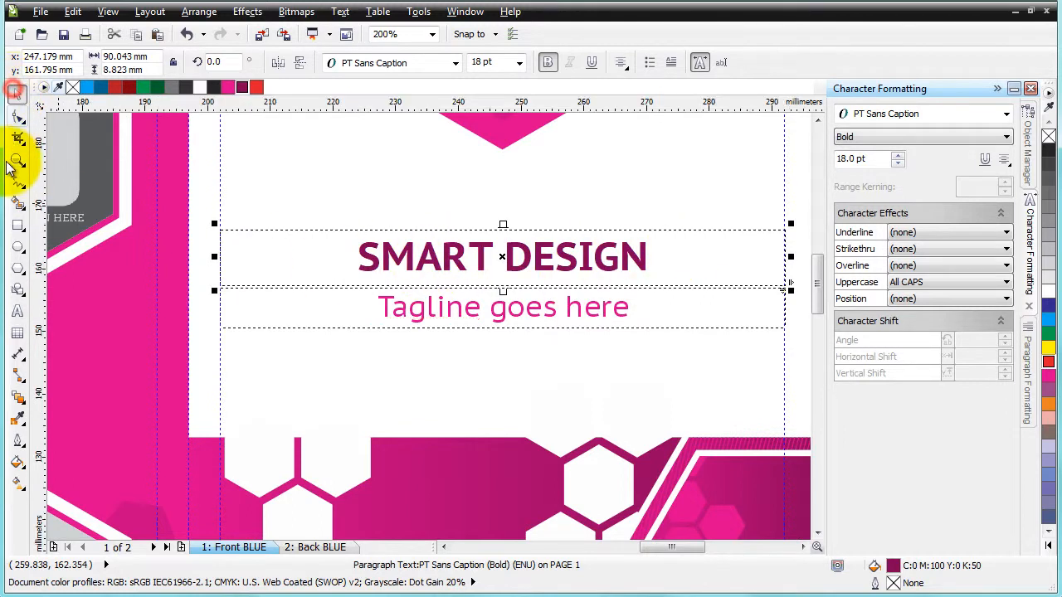
# Replace the front cover's tagline text with "smart solutions for great designs"
pyautogui.click(18, 314)
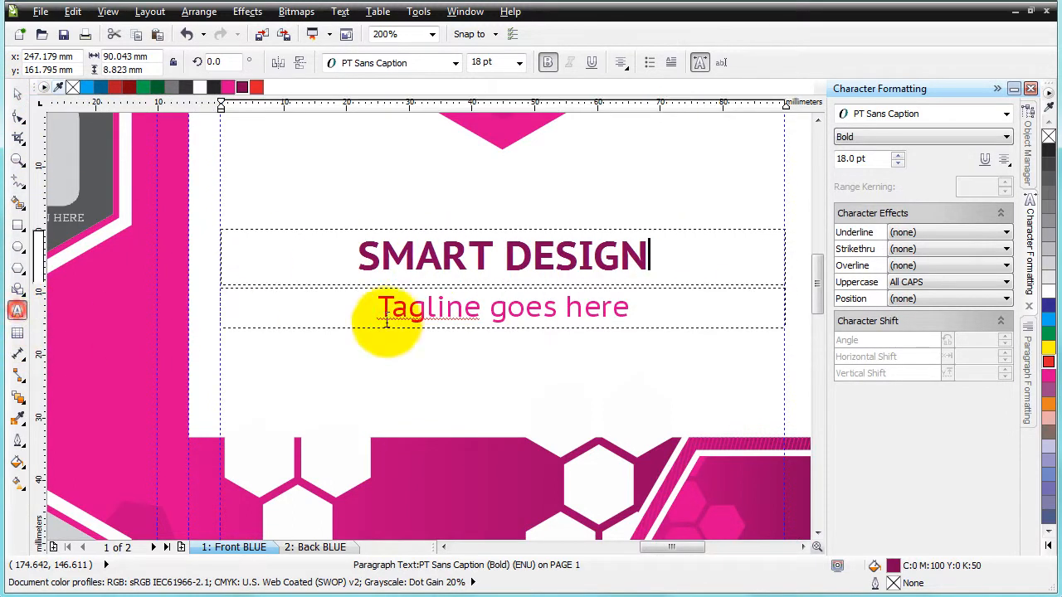
pyautogui.moveTo(377, 305); pyautogui.dragTo(637, 300)
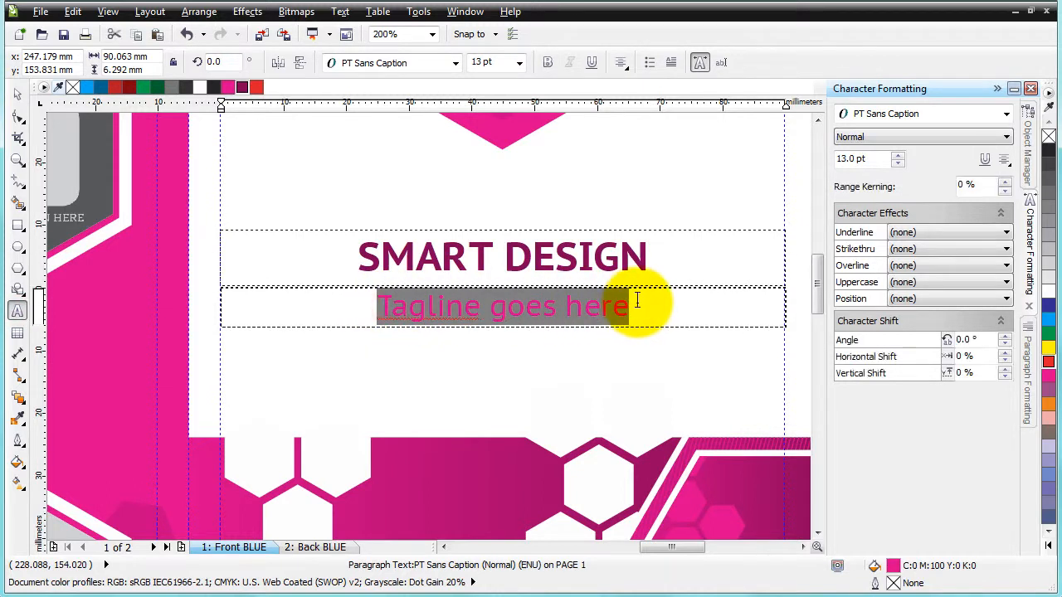
pyautogui.write('smart')
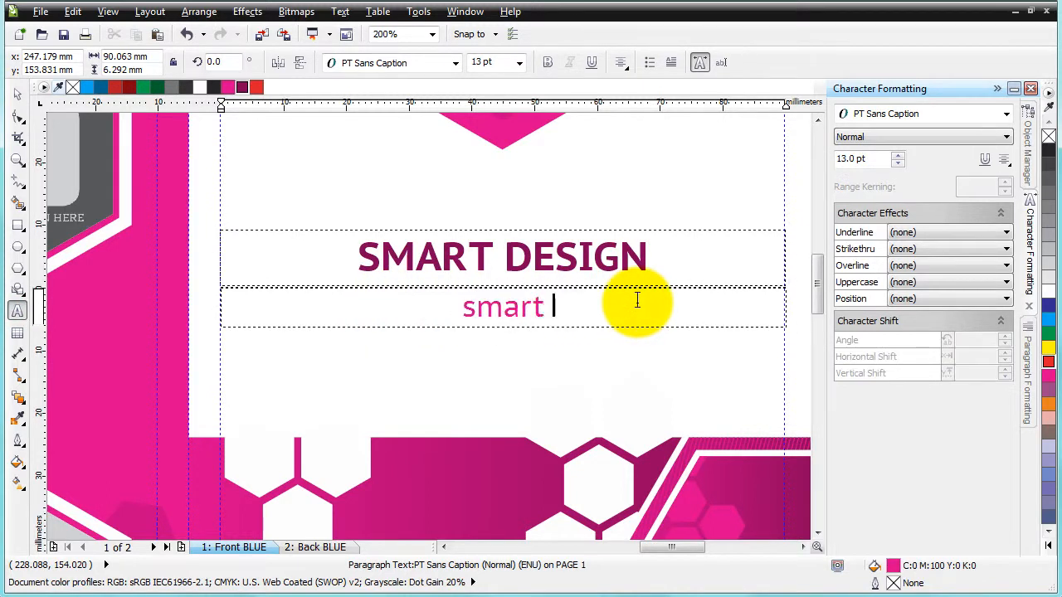
pyautogui.write(' solution')
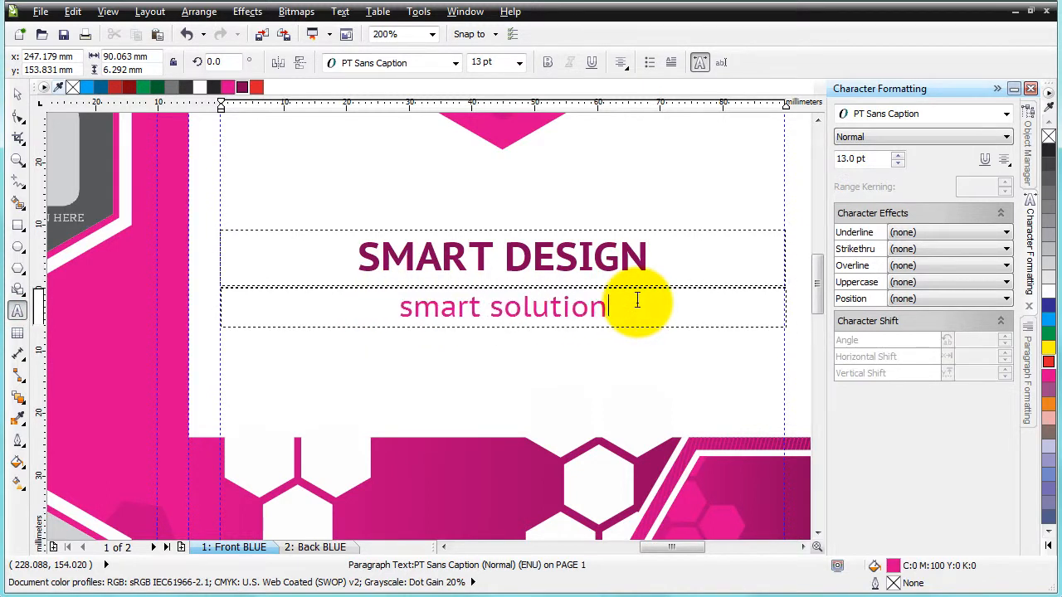
pyautogui.write('s for gral')
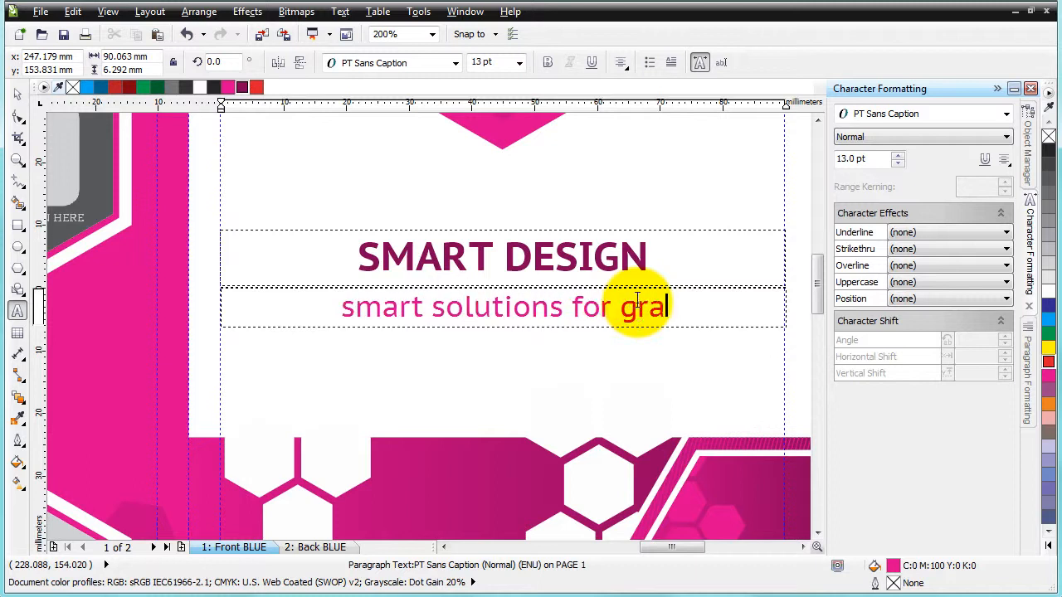
pyautogui.press('BackSpace')
pyautogui.press('BackSpace')
pyautogui.write('eat s')
pyautogui.press('BackSpace')
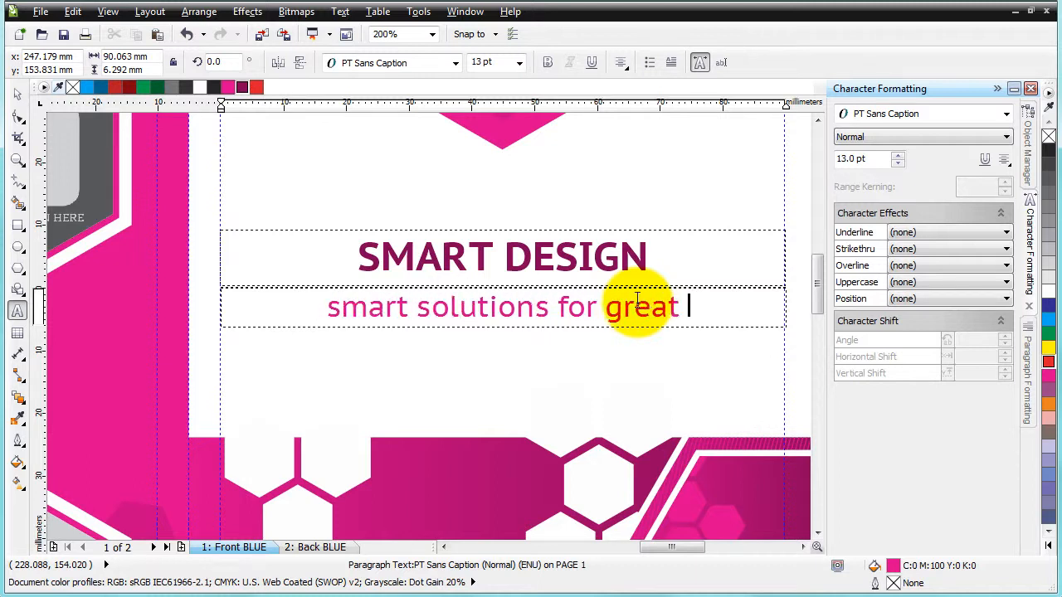
pyautogui.write('designs')
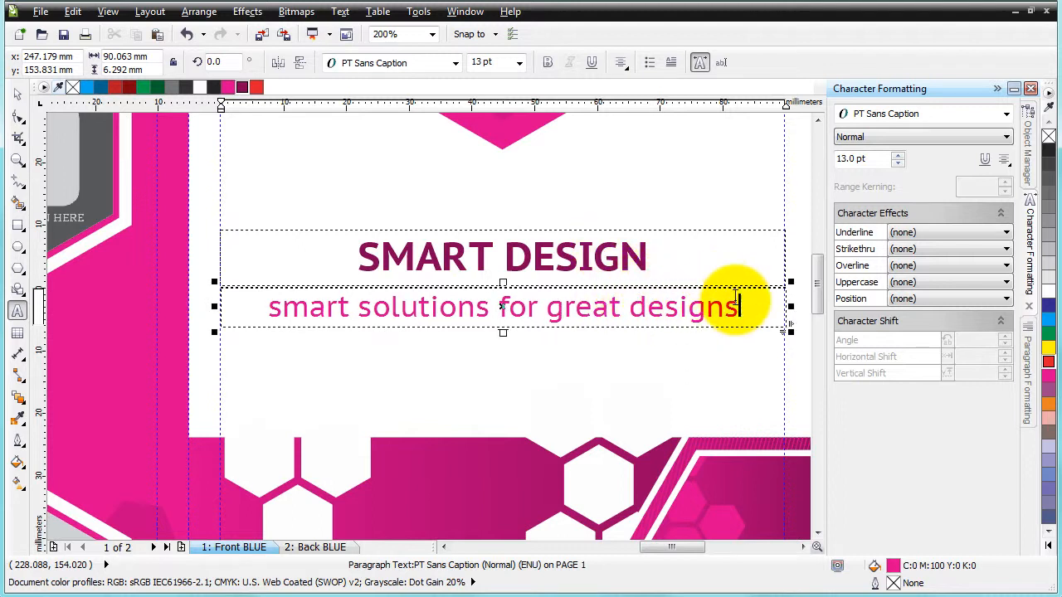
pyautogui.click(16, 93)
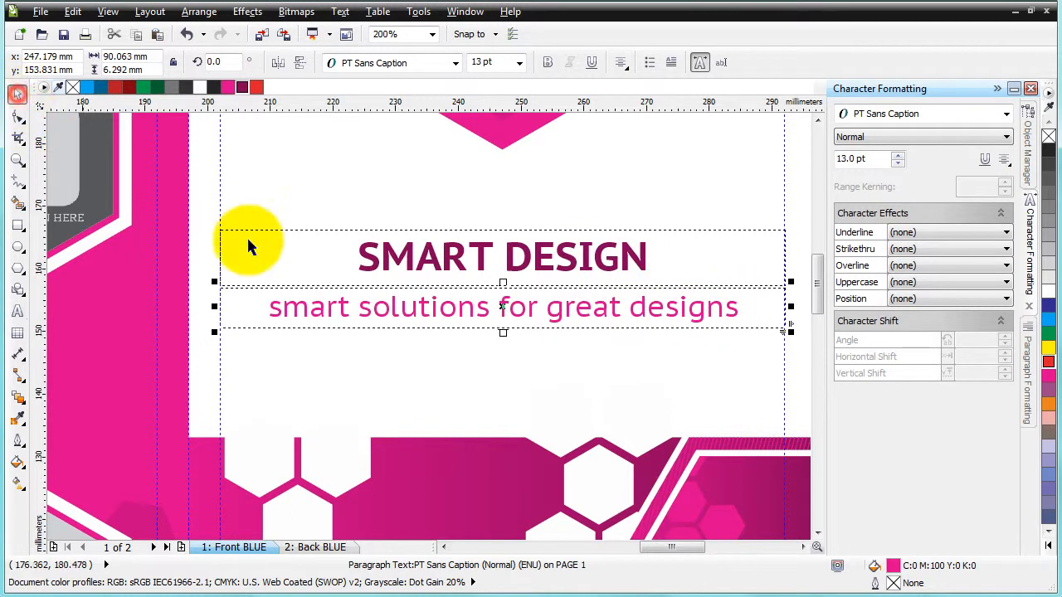
# Set the tagline's font to PT Sans Narrow Bold
pyautogui.click(585, 266)
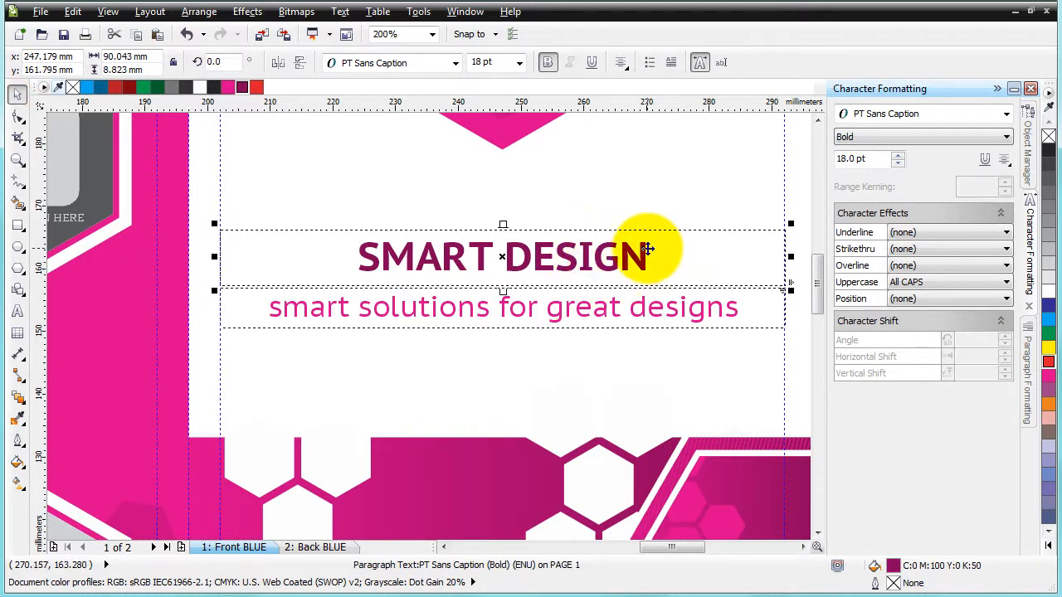
pyautogui.click(486, 304)
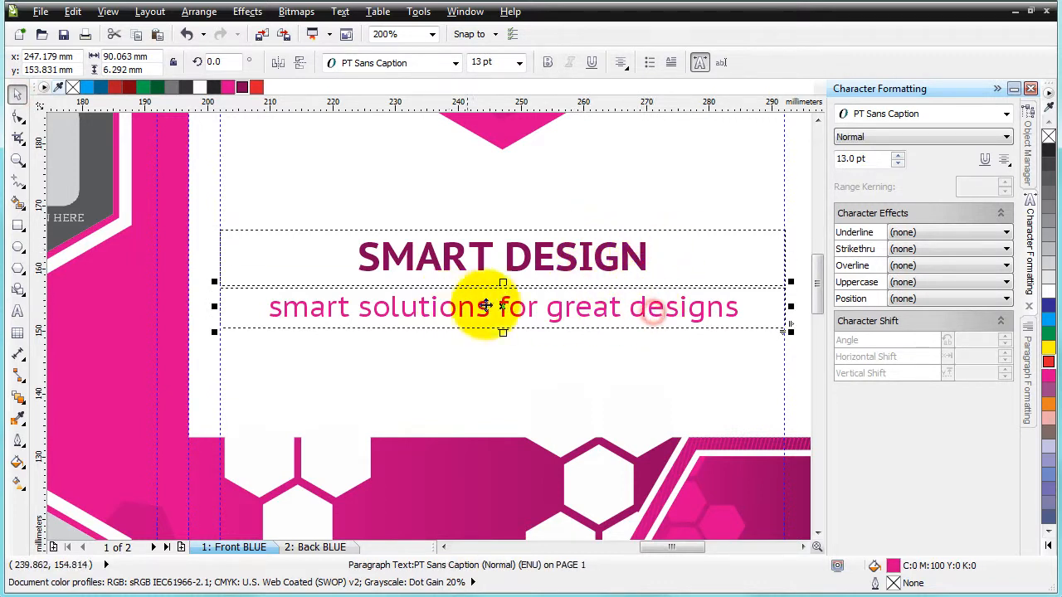
pyautogui.click(1006, 138)
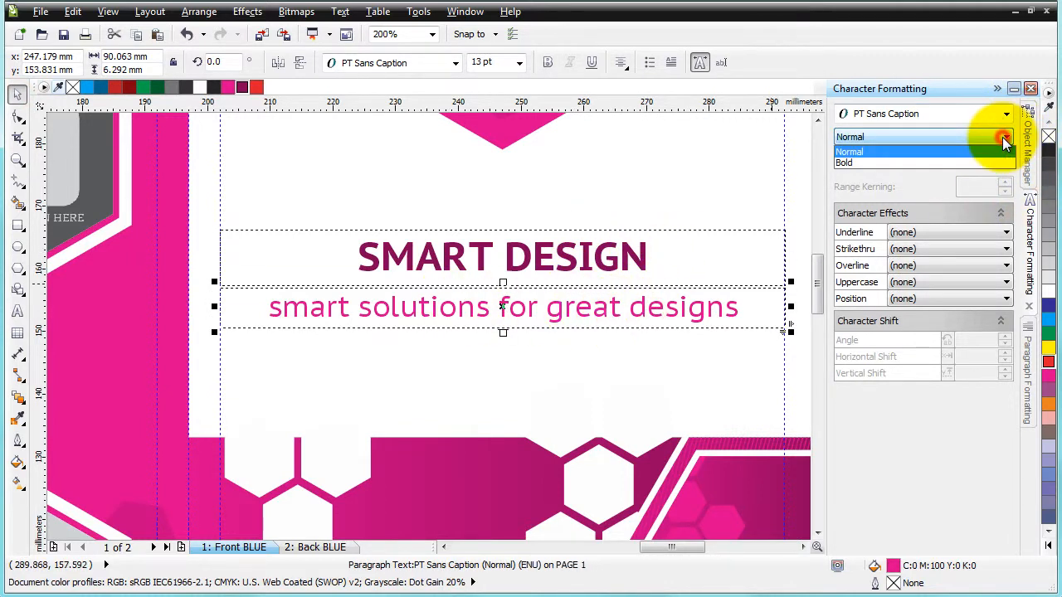
pyautogui.click(959, 162)
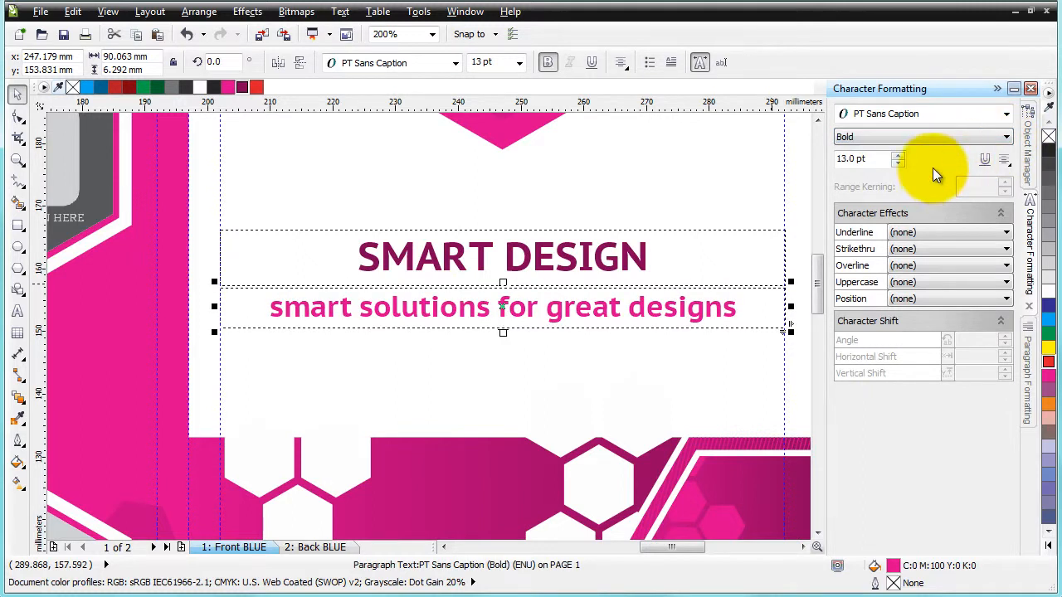
pyautogui.click(921, 138)
pyautogui.click(921, 139)
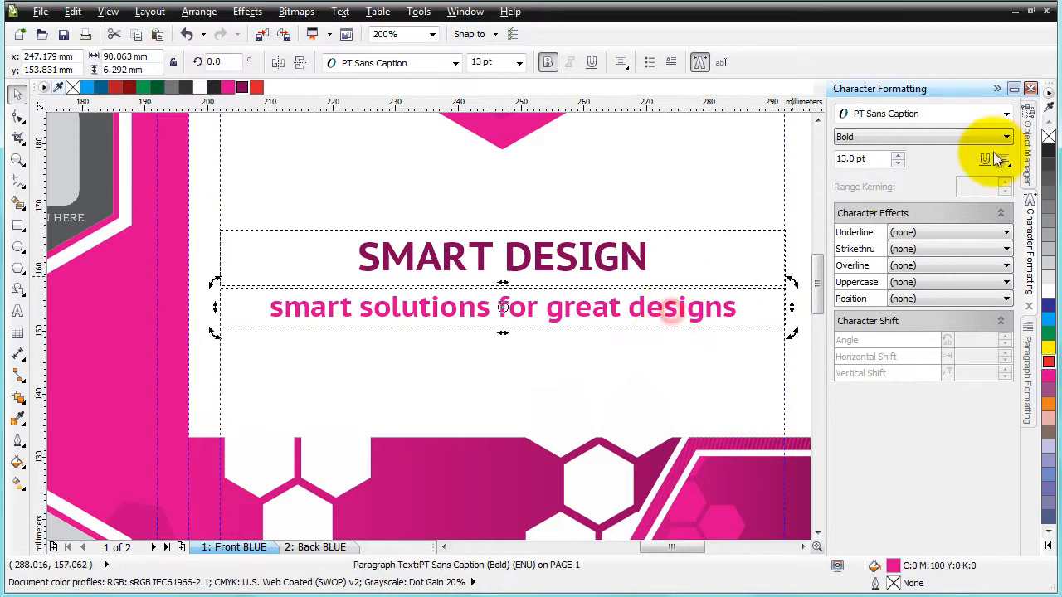
pyautogui.click(1007, 114)
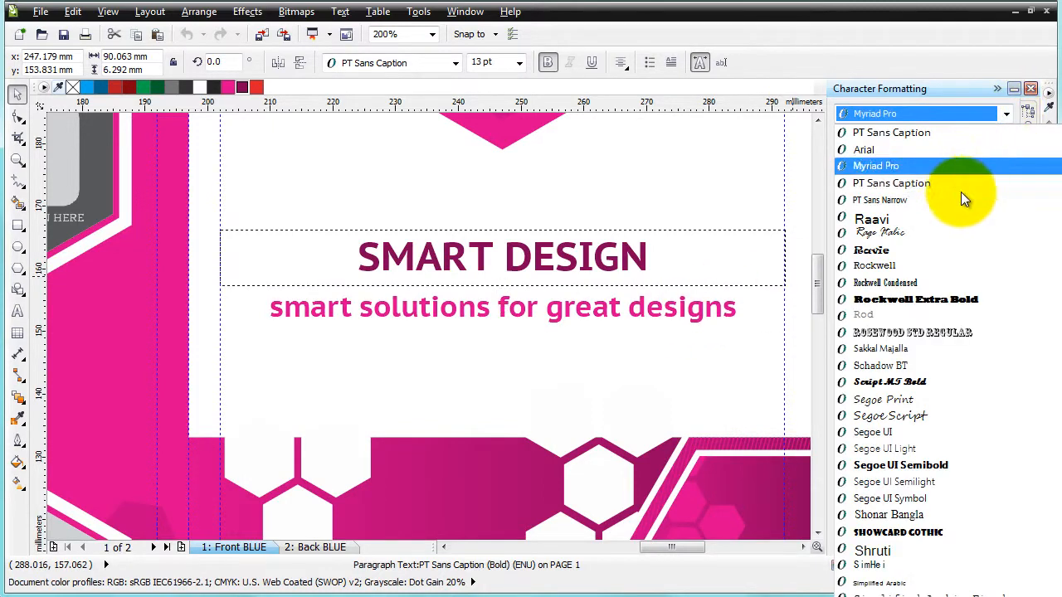
pyautogui.click(949, 200)
pyautogui.click(943, 136)
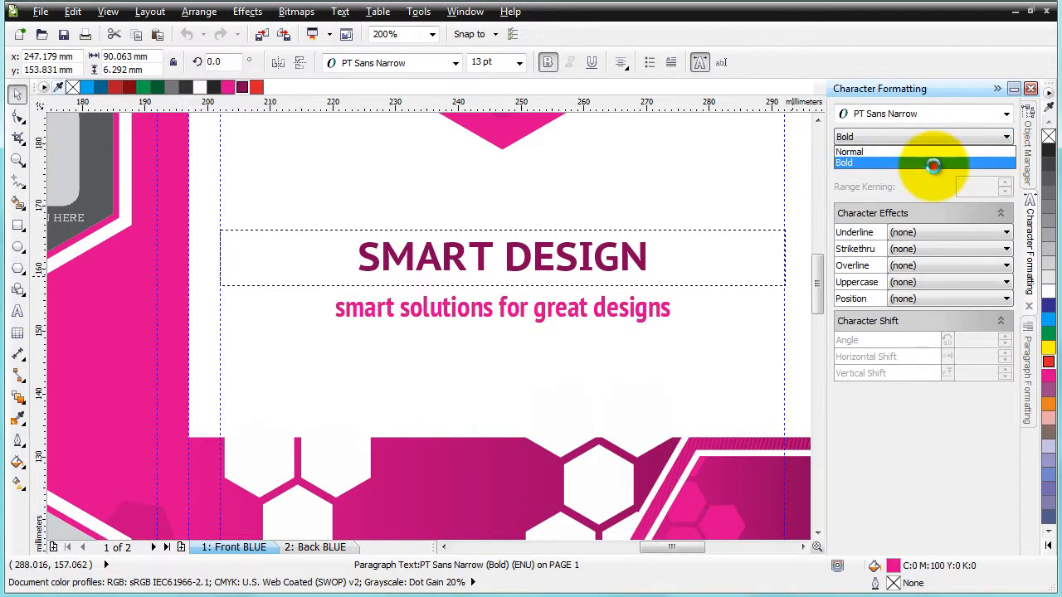
pyautogui.click(934, 164)
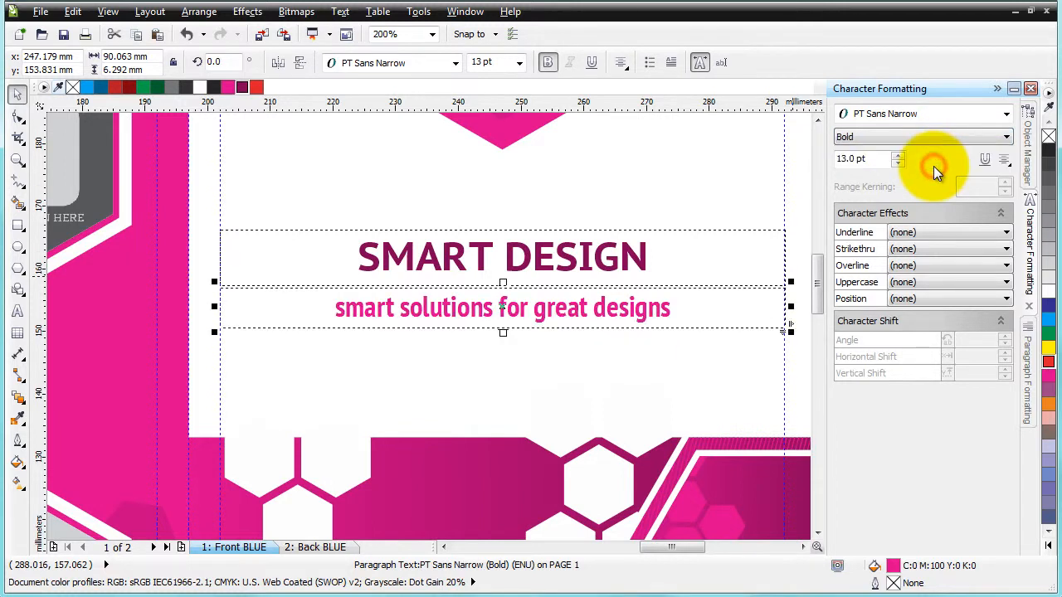
# Set the tagline to All CAPS and review its paragraph alignment, spacing and indent settings
pyautogui.click(928, 282)
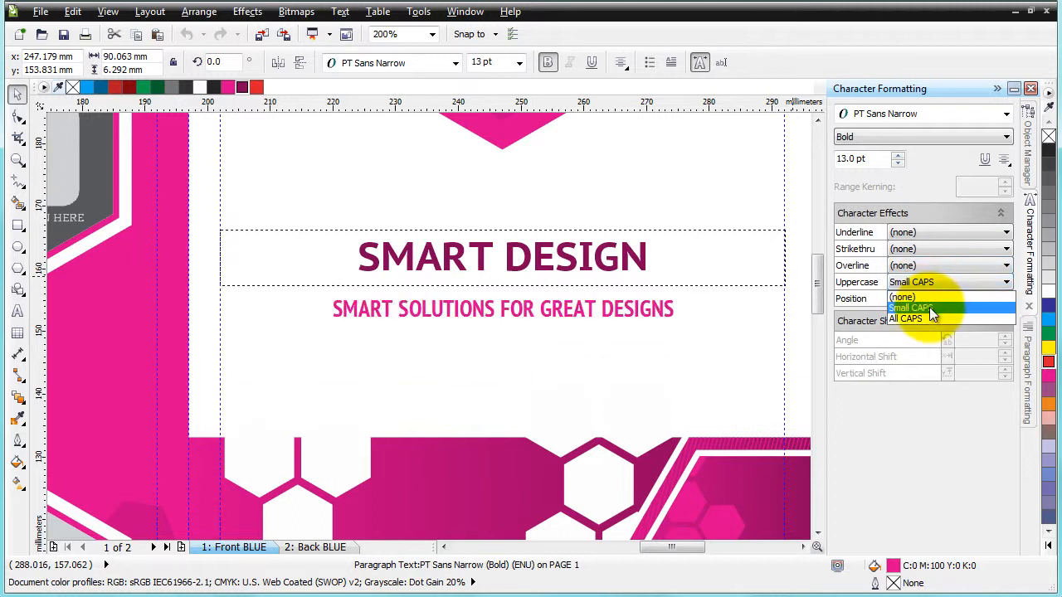
pyautogui.click(930, 318)
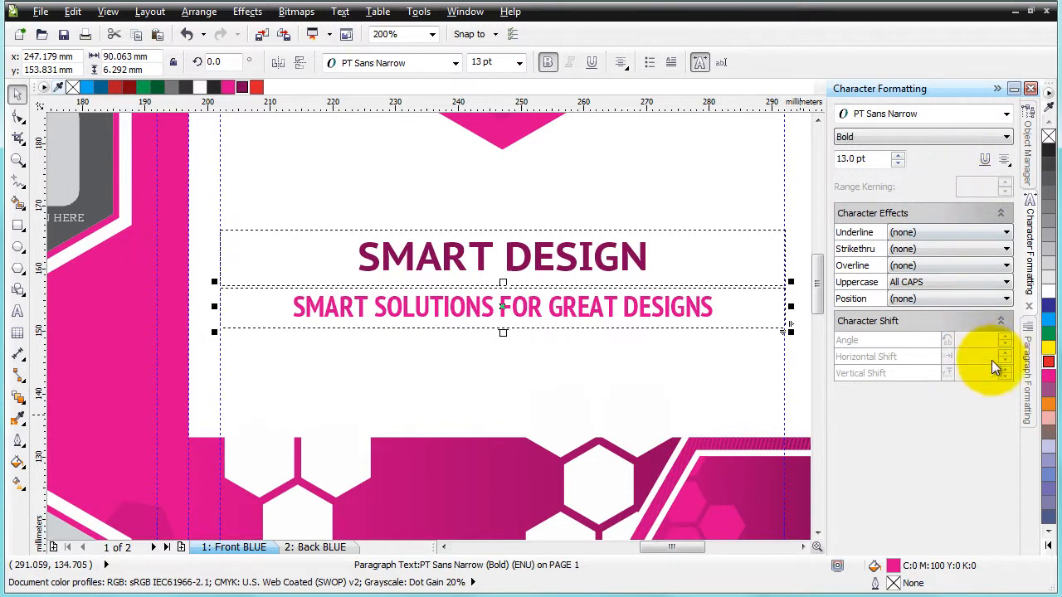
pyautogui.click(1025, 371)
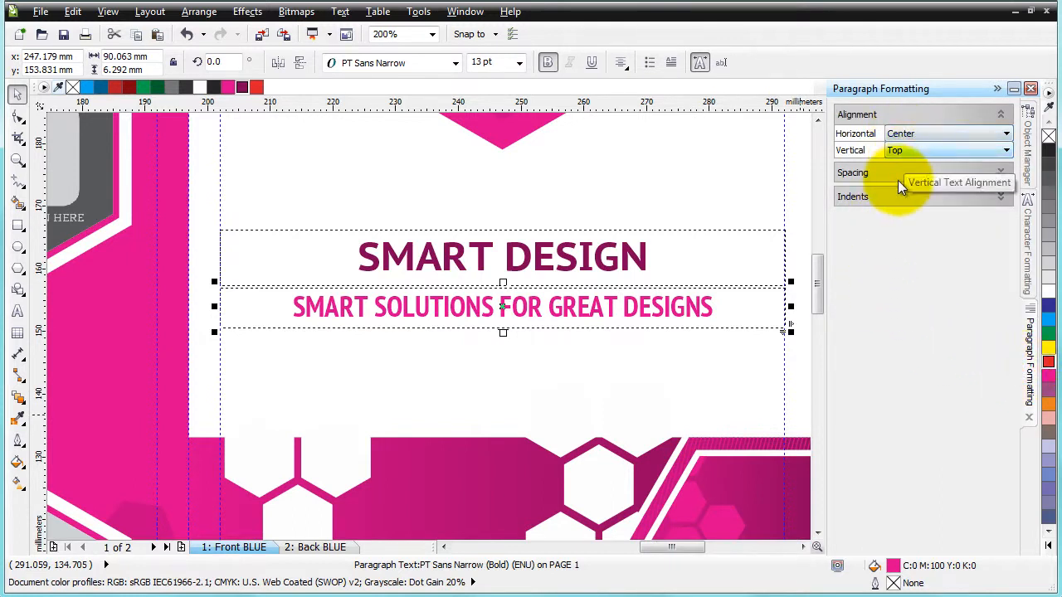
pyautogui.click(999, 173)
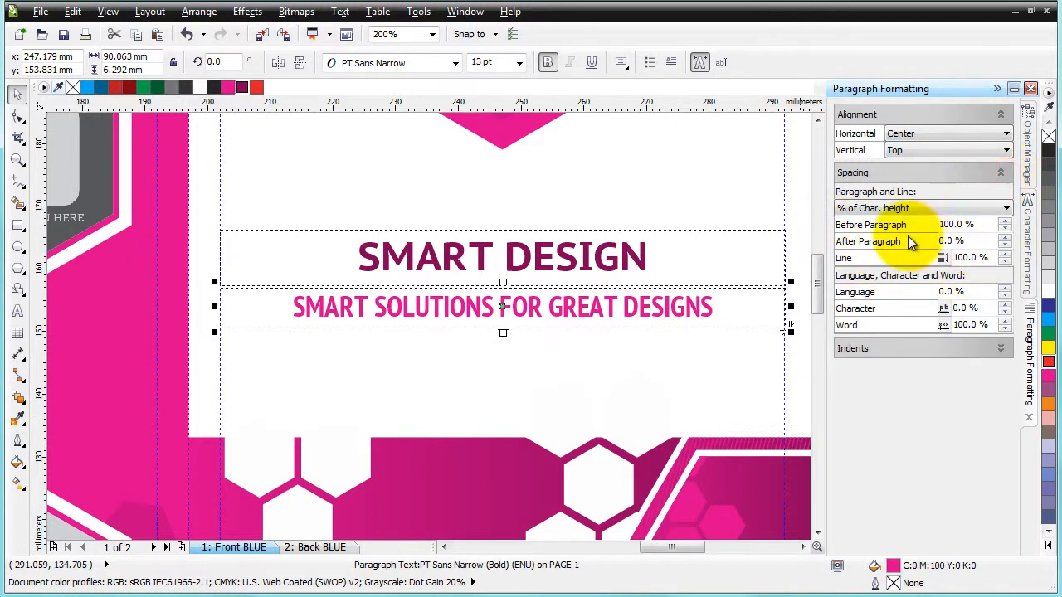
pyautogui.click(1001, 350)
pyautogui.click(681, 173)
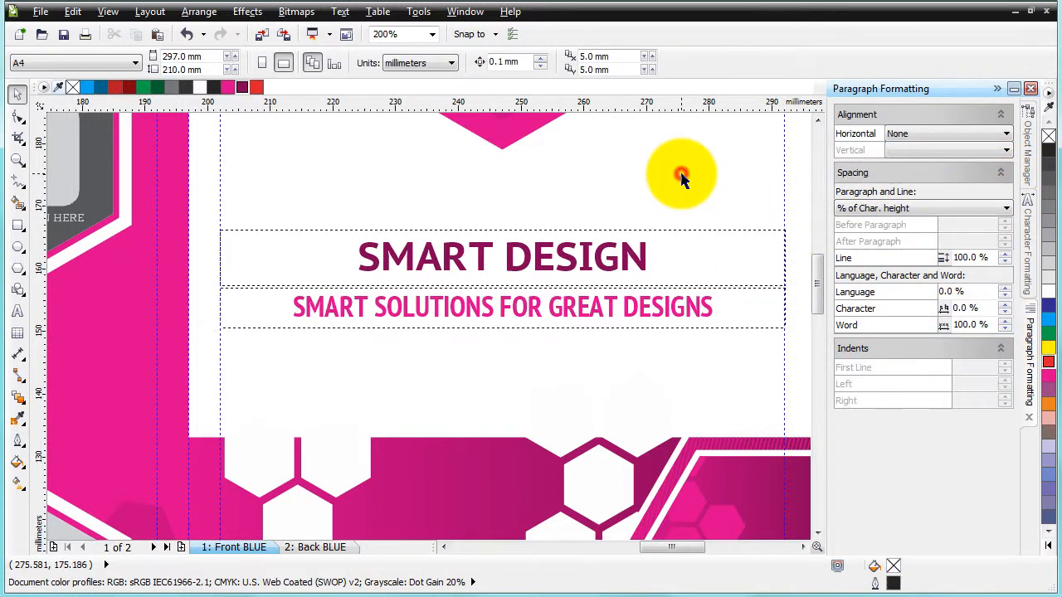
# Shorten the About Us body text frame on the front page to about 51 mm tall
pyautogui.scroll(-1, 621, 285)
pyautogui.click(653, 199)
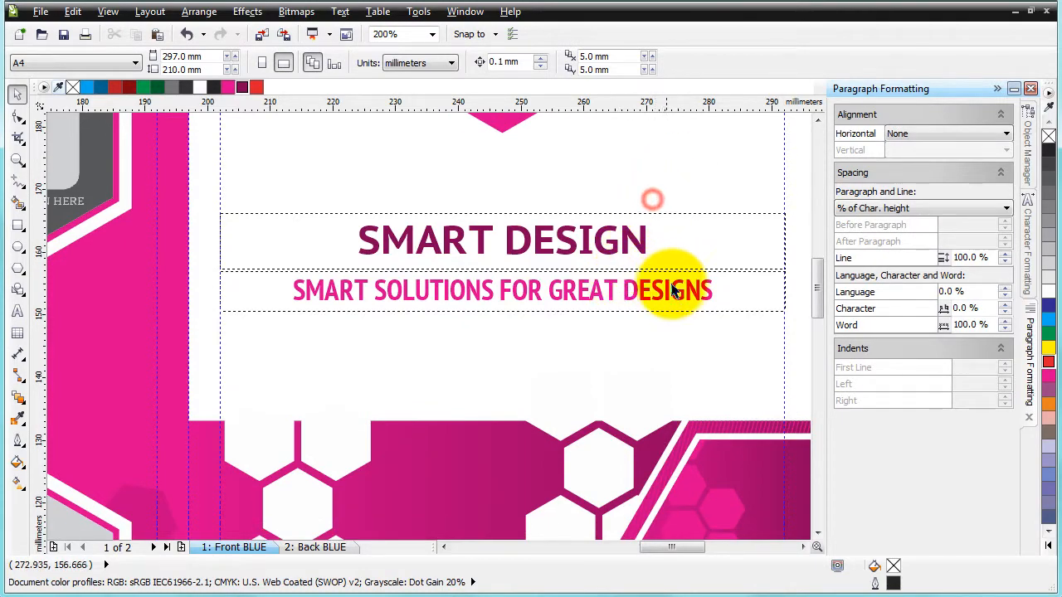
pyautogui.scroll(-2, 676, 285)
pyautogui.scroll(2, 249, 290)
pyautogui.click(210, 251)
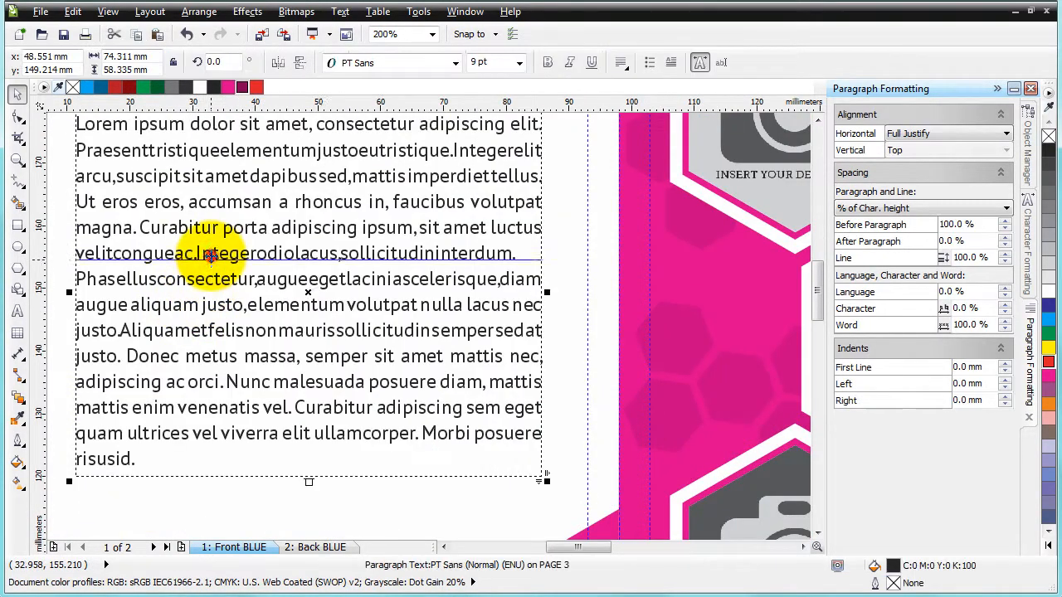
pyautogui.scroll(-1, 320, 293)
pyautogui.doubleClick(283, 249)
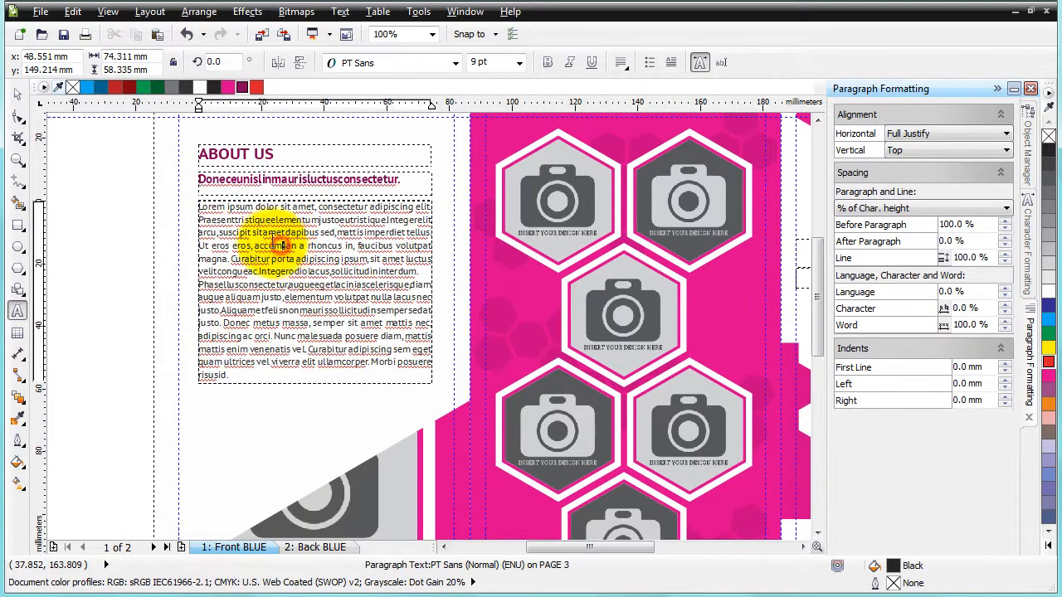
pyautogui.moveTo(198, 203); pyautogui.dragTo(434, 386)
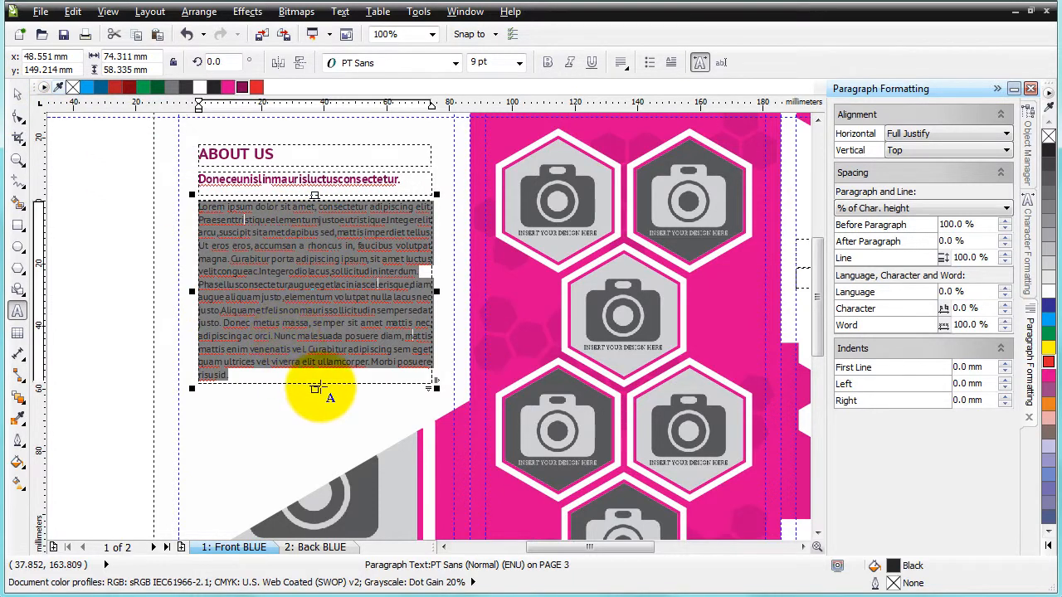
pyautogui.click(315, 336)
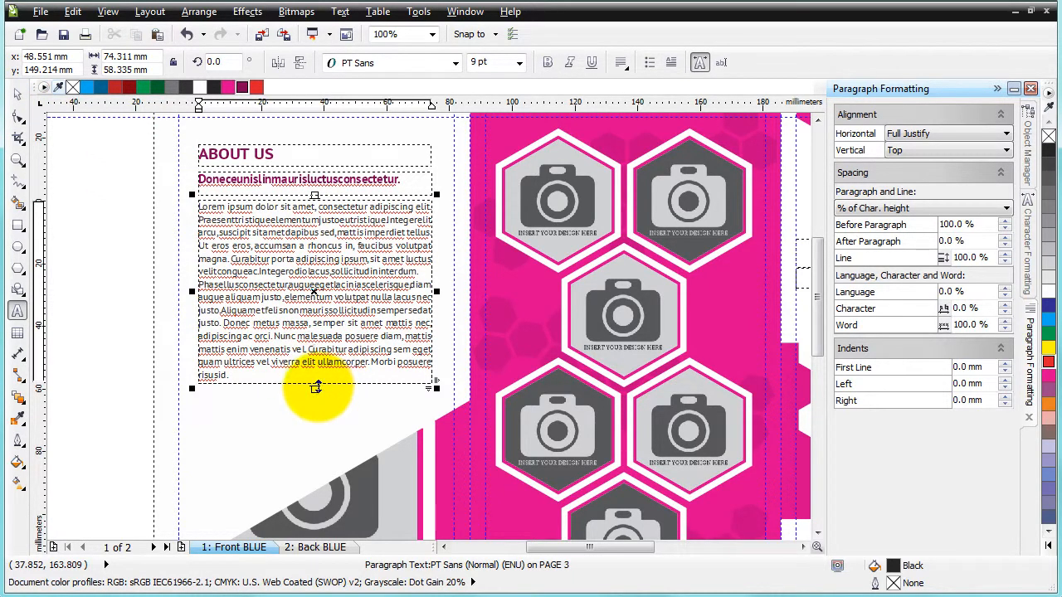
pyautogui.moveTo(316, 387); pyautogui.dragTo(314, 366)
pyautogui.moveTo(313, 366); pyautogui.dragTo(311, 387)
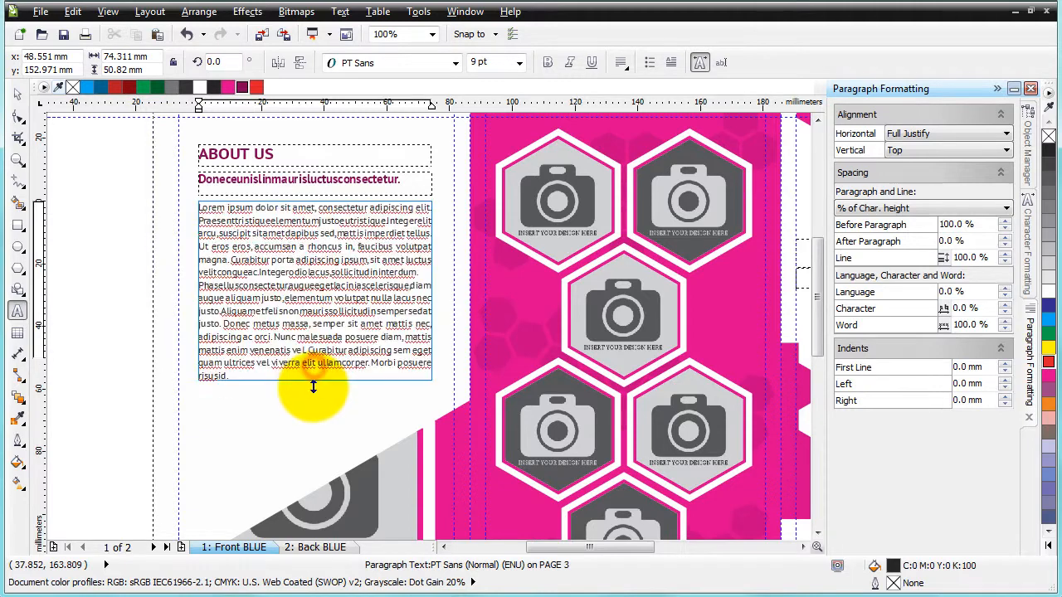
pyautogui.click(20, 98)
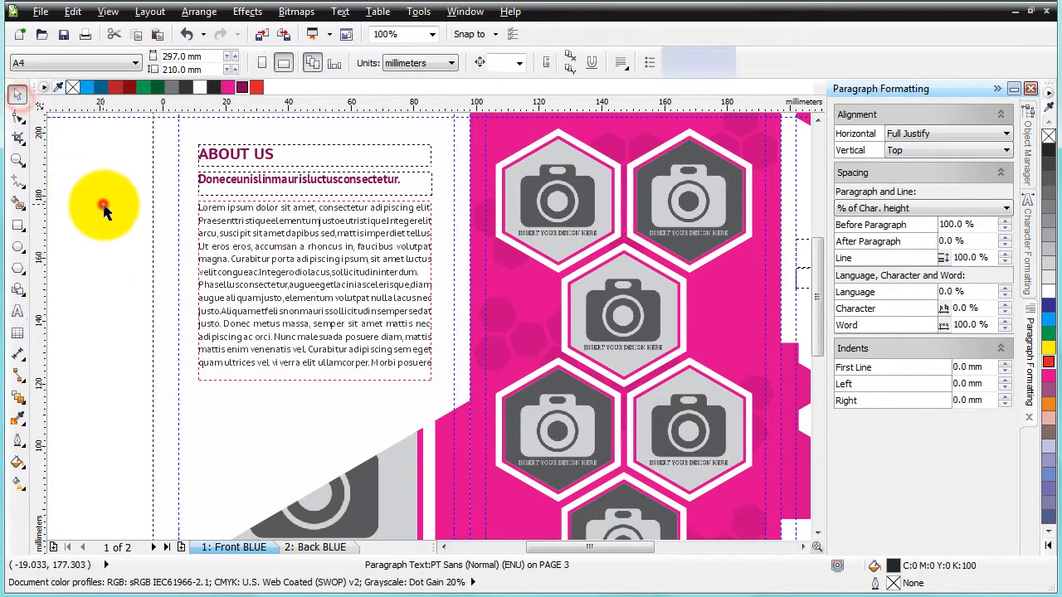
# Open the top-left hexagon image placeholder on the cover panel for PowerClip content editing and select its placeholder image
pyautogui.click(103, 205)
pyautogui.scroll(-4, 114, 324)
pyautogui.scroll(2, 485, 311)
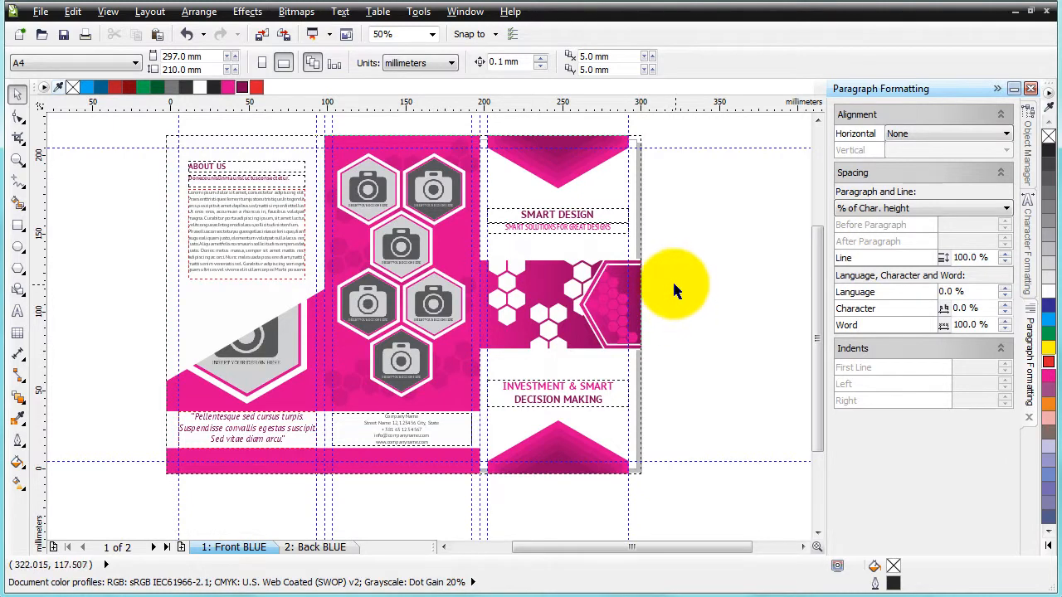
pyautogui.click(244, 342)
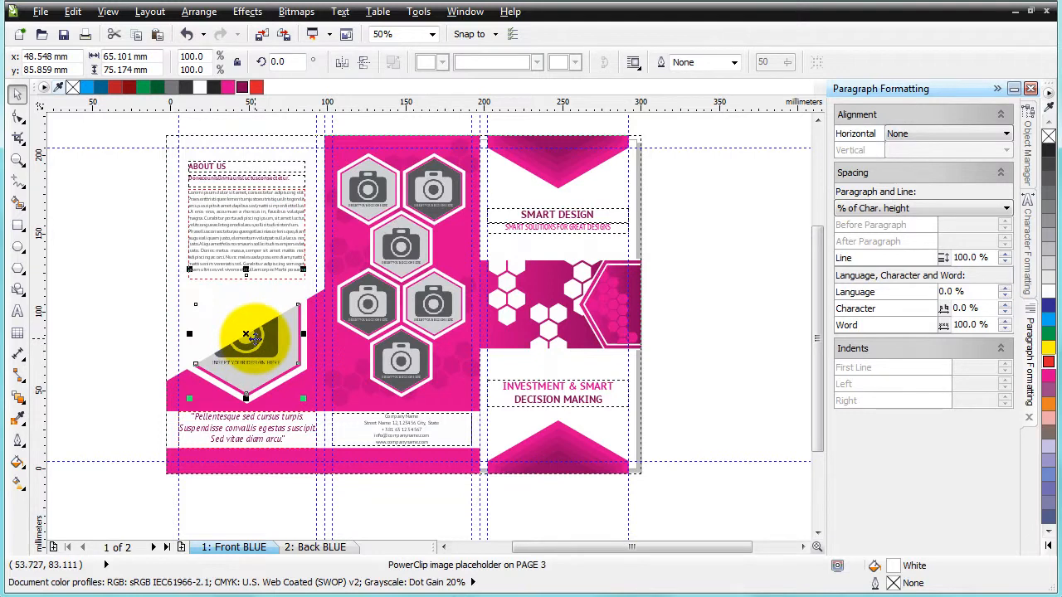
pyautogui.click(1034, 139)
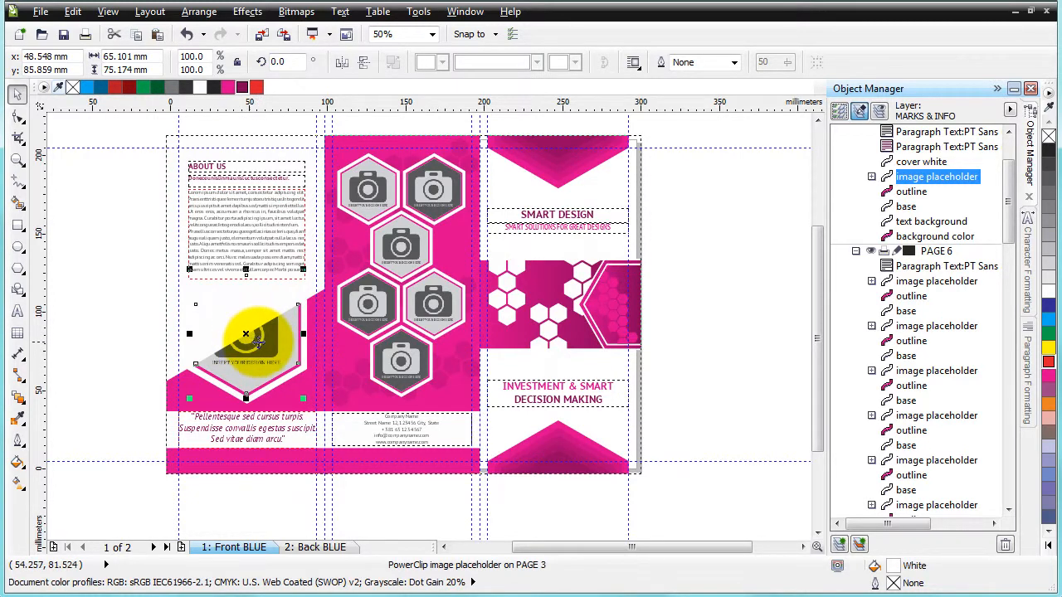
pyautogui.click(368, 190)
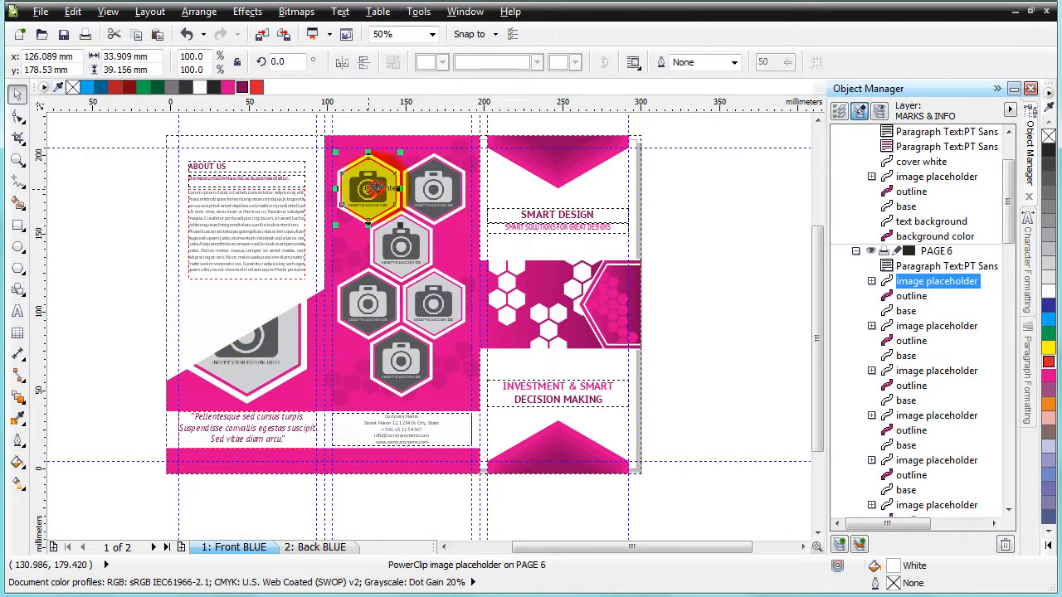
pyautogui.scroll(2, 368, 171)
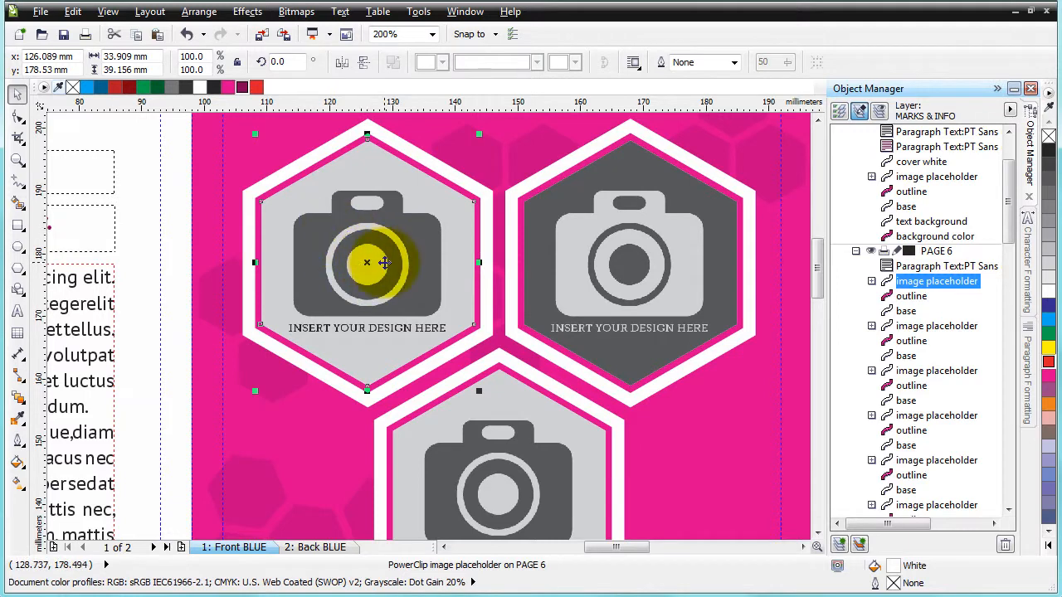
pyautogui.click(247, 11)
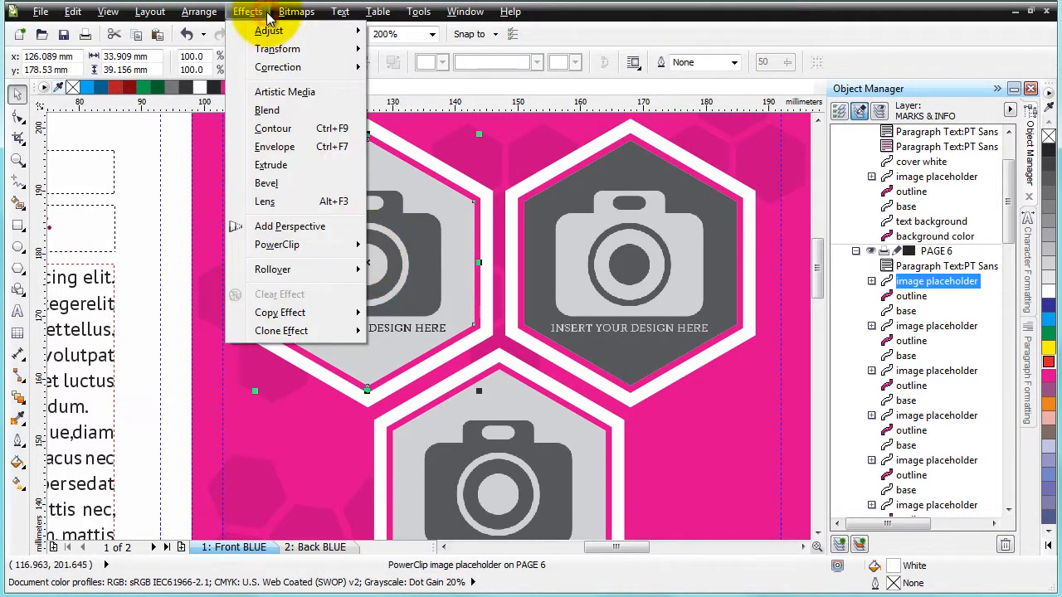
pyautogui.moveTo(307, 246)
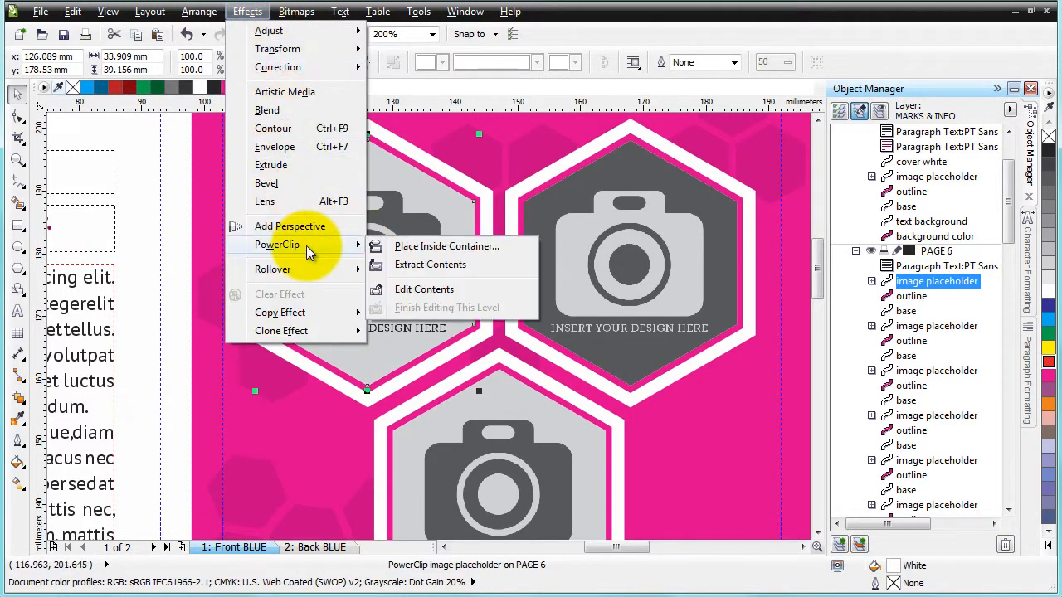
pyautogui.click(452, 290)
pyautogui.click(467, 169)
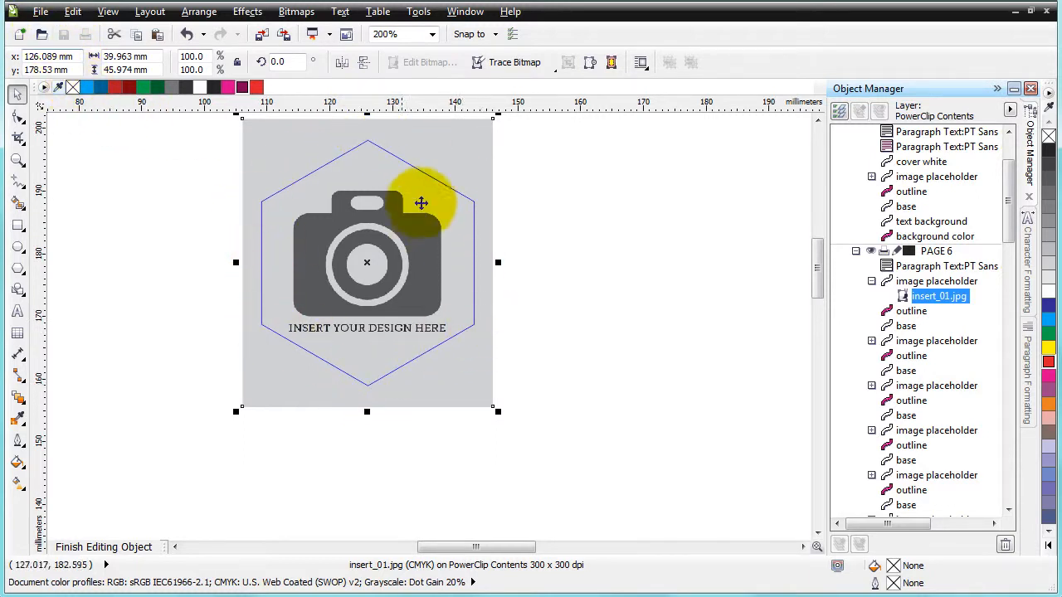
# Import the bmx-madness-model-female-black photo into the PowerClip, shrink it and delete it again
pyautogui.click(40, 12)
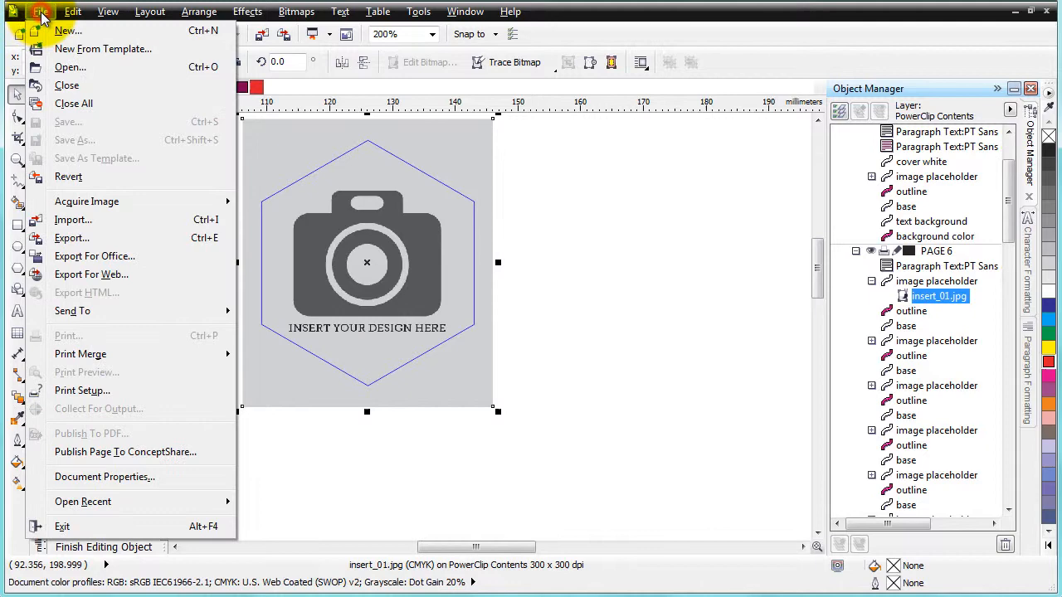
pyautogui.click(73, 221)
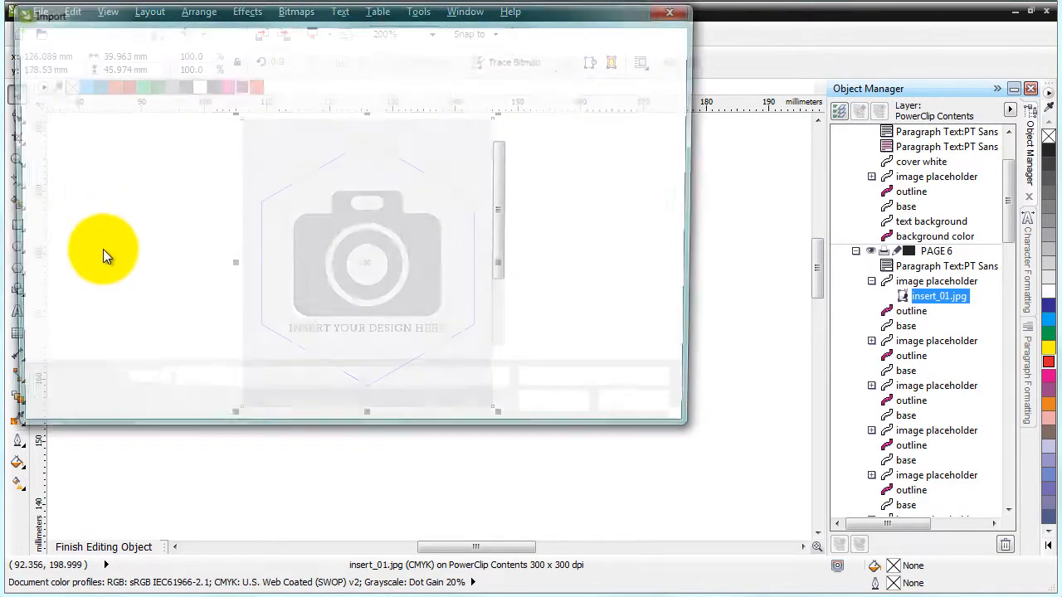
pyautogui.click(320, 137)
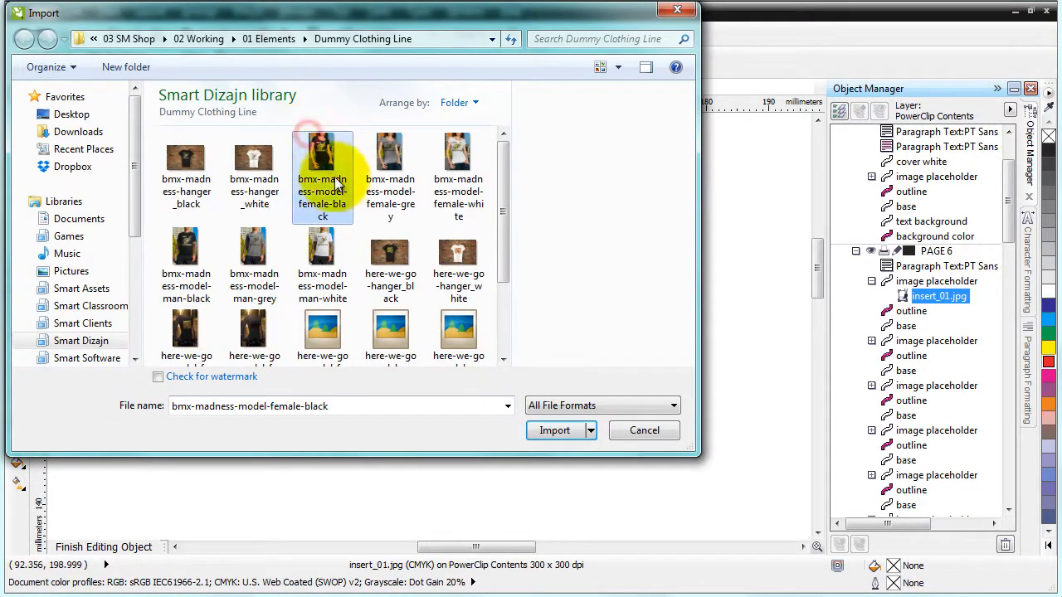
pyautogui.click(567, 431)
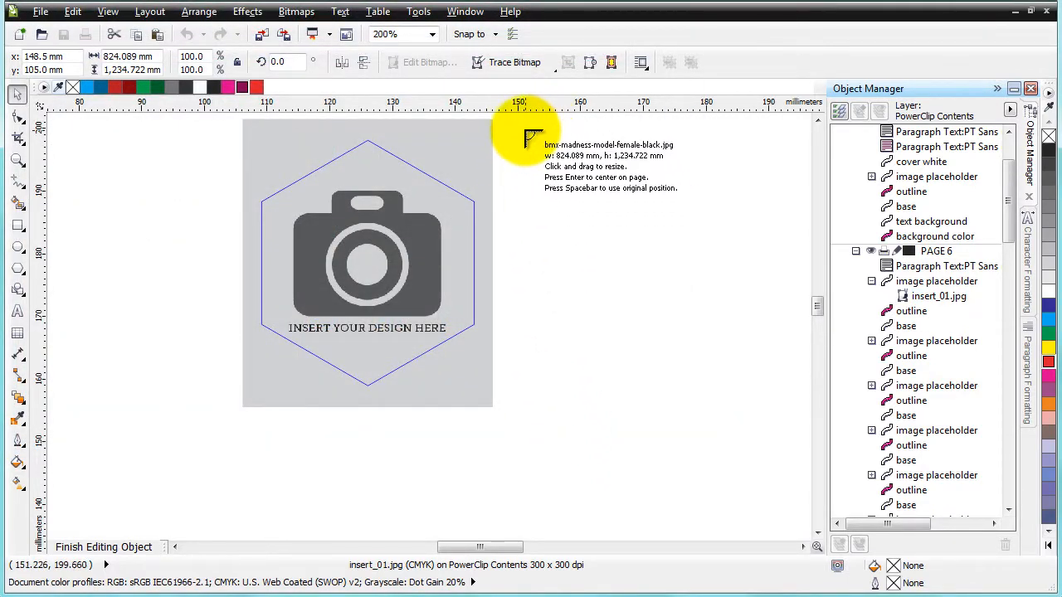
pyautogui.click(515, 123)
pyautogui.scroll(-4, 304, 184)
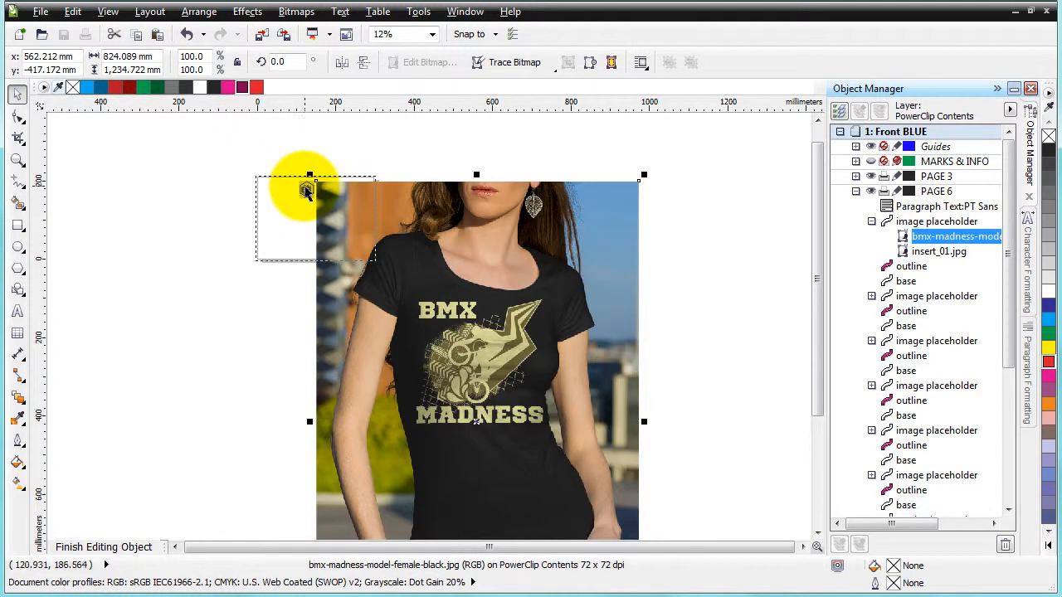
pyautogui.scroll(-1, 404, 199)
pyautogui.moveTo(526, 440); pyautogui.dragTo(384, 227)
pyautogui.scroll(4, 374, 200)
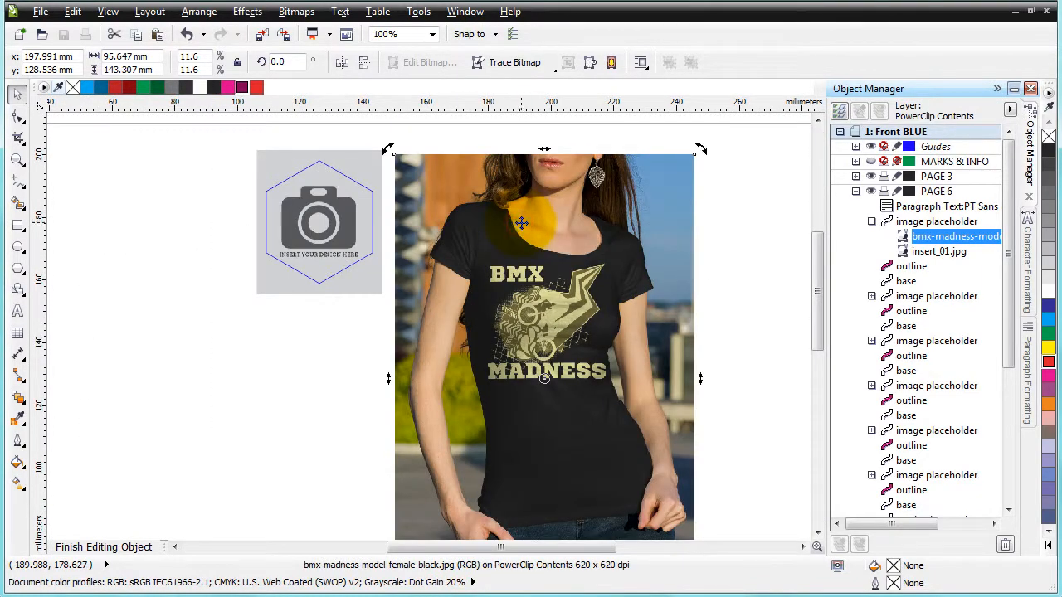
pyautogui.press('Delete')
# Delete the insert_01.jpg placeholder image from inside the hexagon PowerClip
pyautogui.click(356, 161)
pyautogui.press('Delete')
pyautogui.scroll(1, 316, 146)
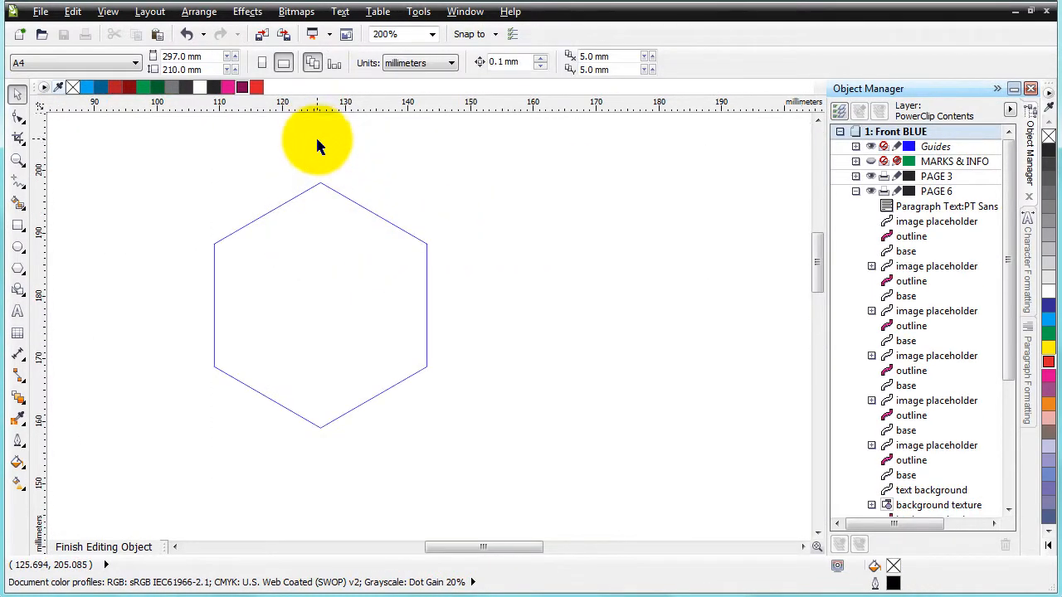
# Import the bmx-madness-model-female-black photo at about 37 × 55 mm and center it over the hexagon outline
pyautogui.click(40, 13)
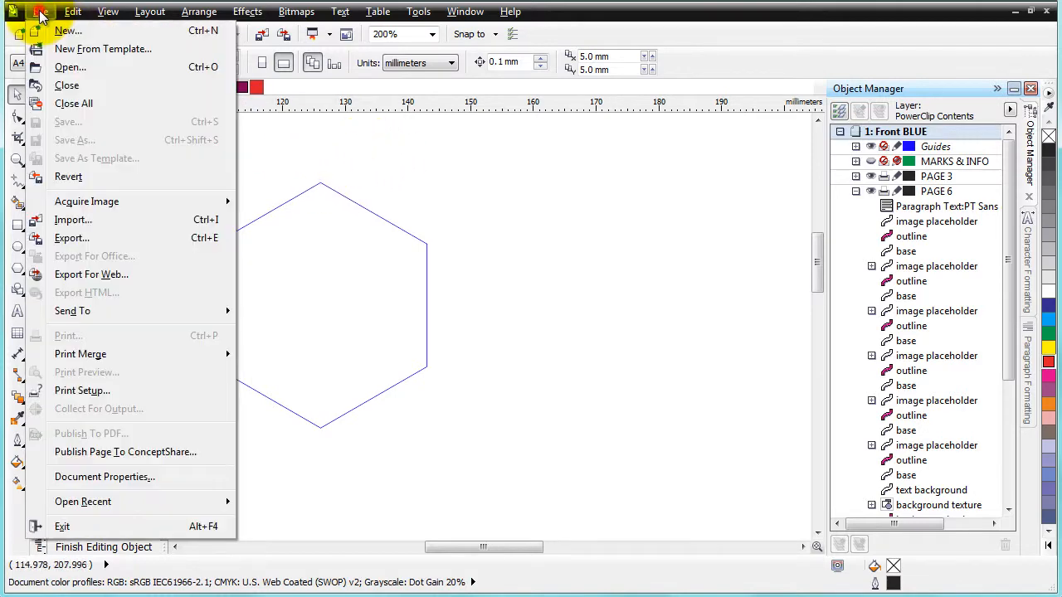
pyautogui.click(72, 225)
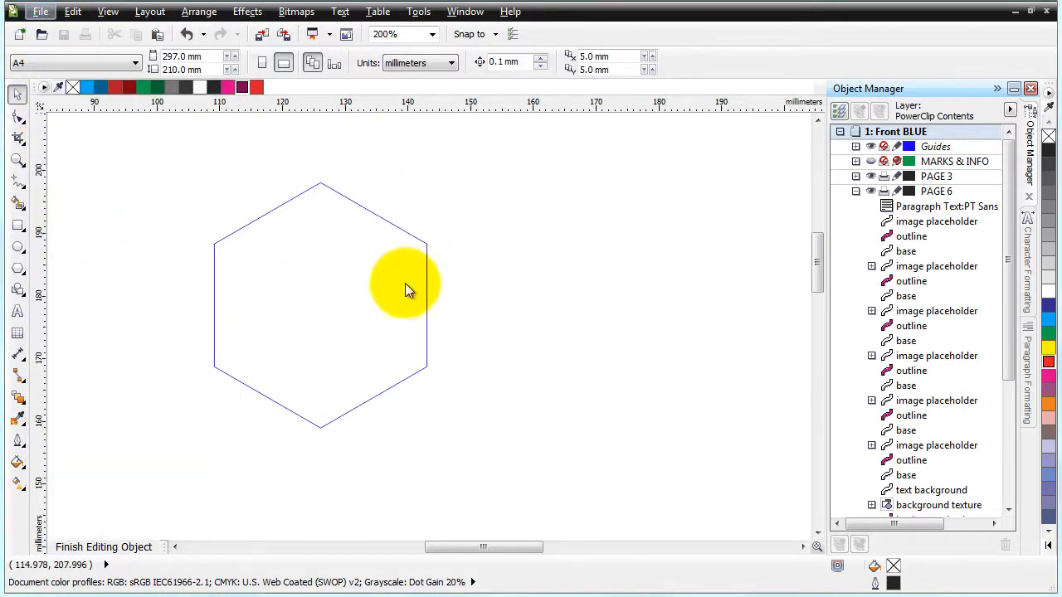
pyautogui.click(322, 141)
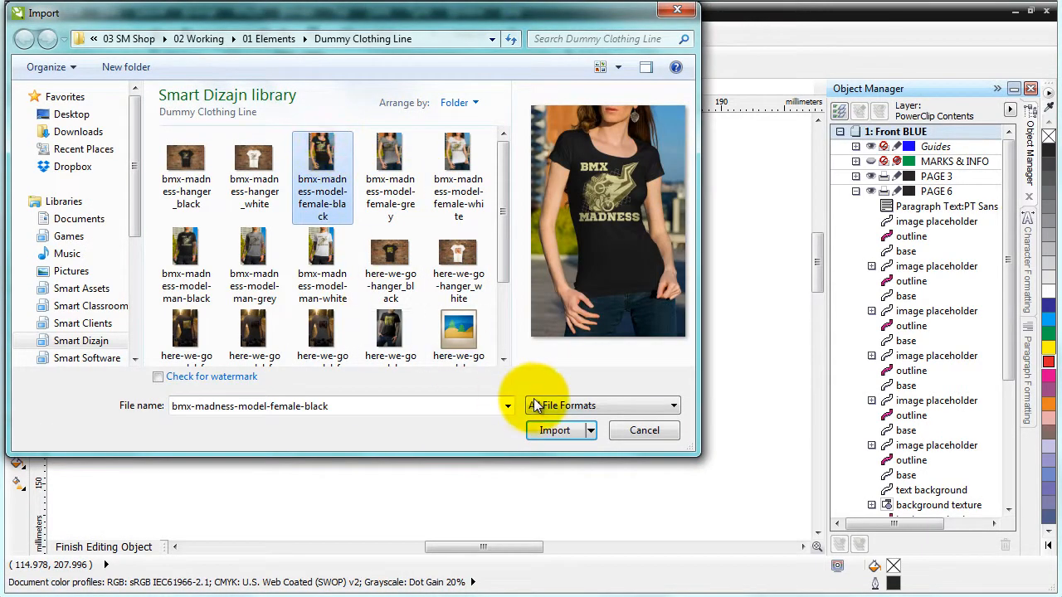
pyautogui.click(548, 431)
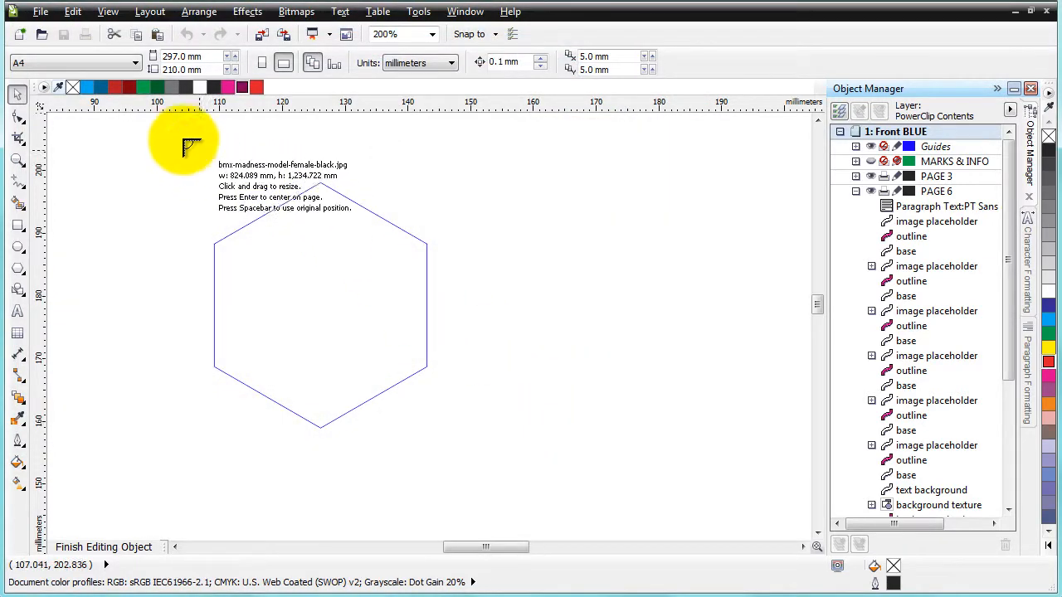
pyautogui.moveTo(184, 139); pyautogui.dragTo(489, 486)
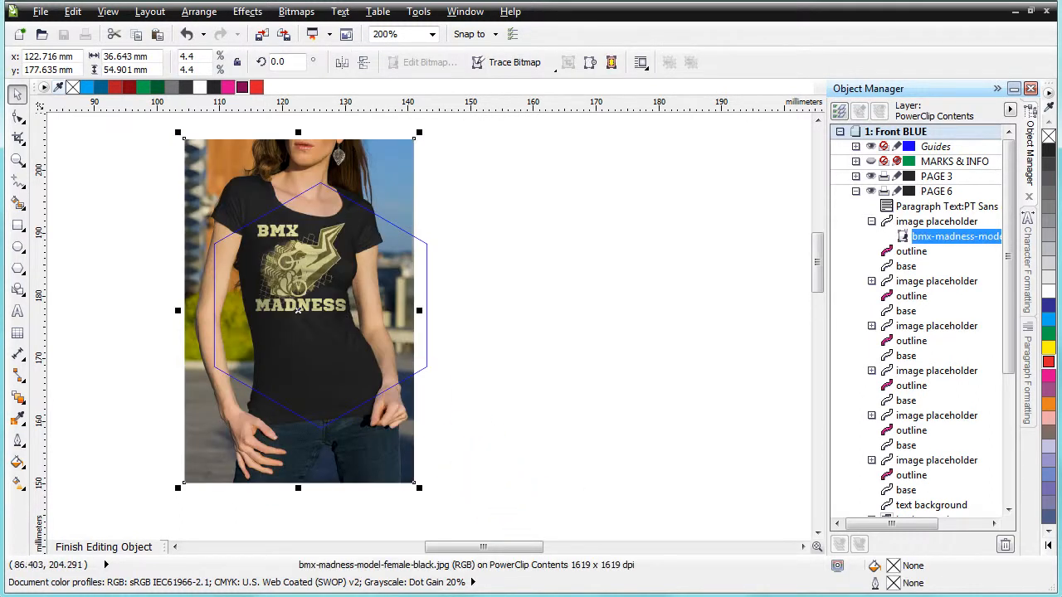
pyautogui.moveTo(298, 168); pyautogui.dragTo(358, 192)
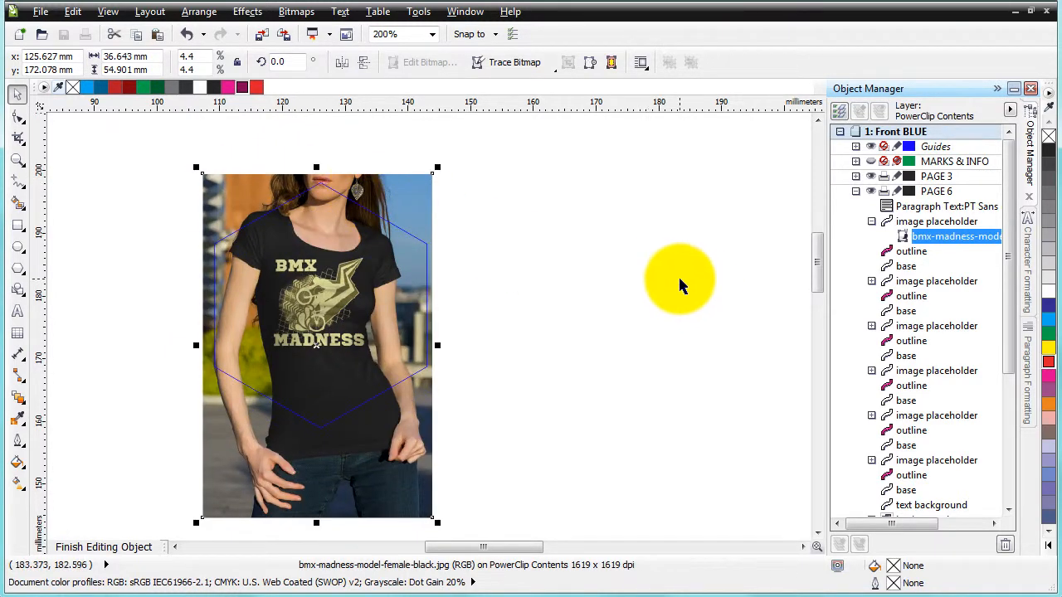
# Finish editing the hexagon's PowerClip contents
pyautogui.click(679, 277)
pyautogui.click(407, 349)
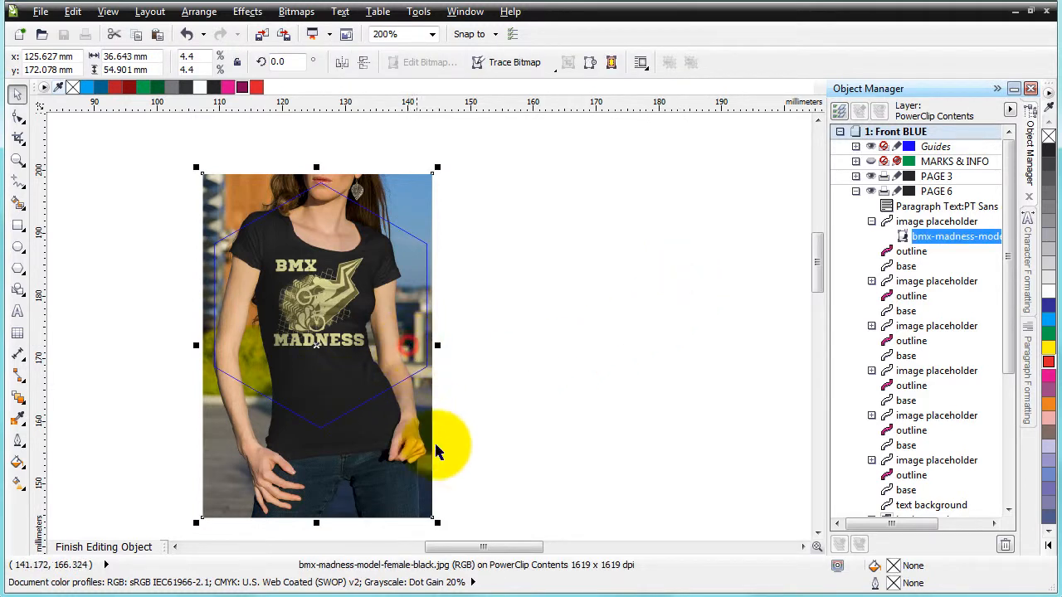
pyautogui.rightClick(358, 322)
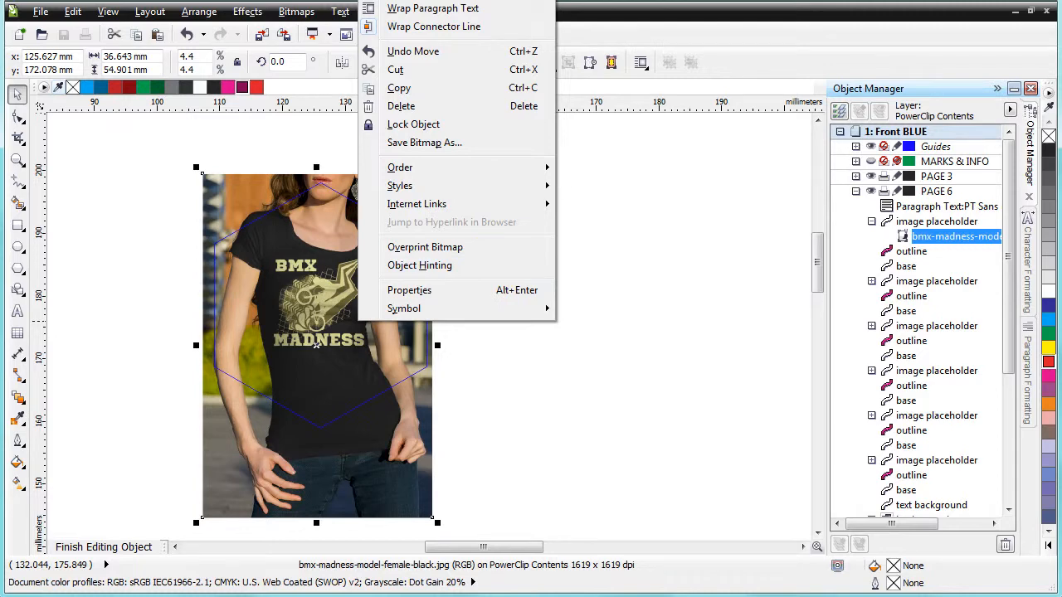
pyautogui.click(448, 0)
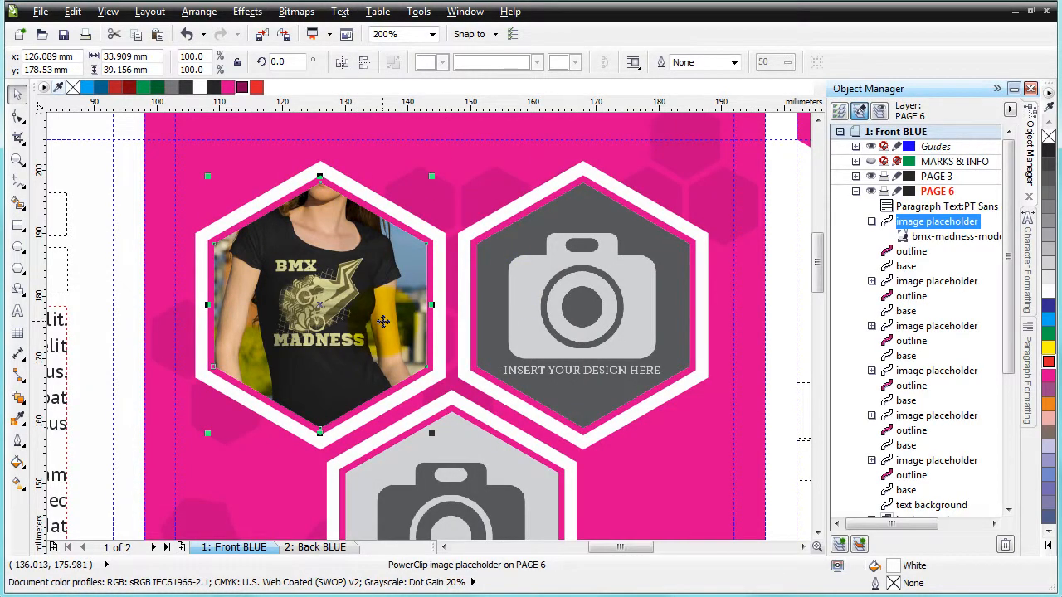
# Review the cover panel's image placeholders and both brochure pages
pyautogui.scroll(-3, 382, 322)
pyautogui.click(394, 204)
pyautogui.scroll(-2, 393, 204)
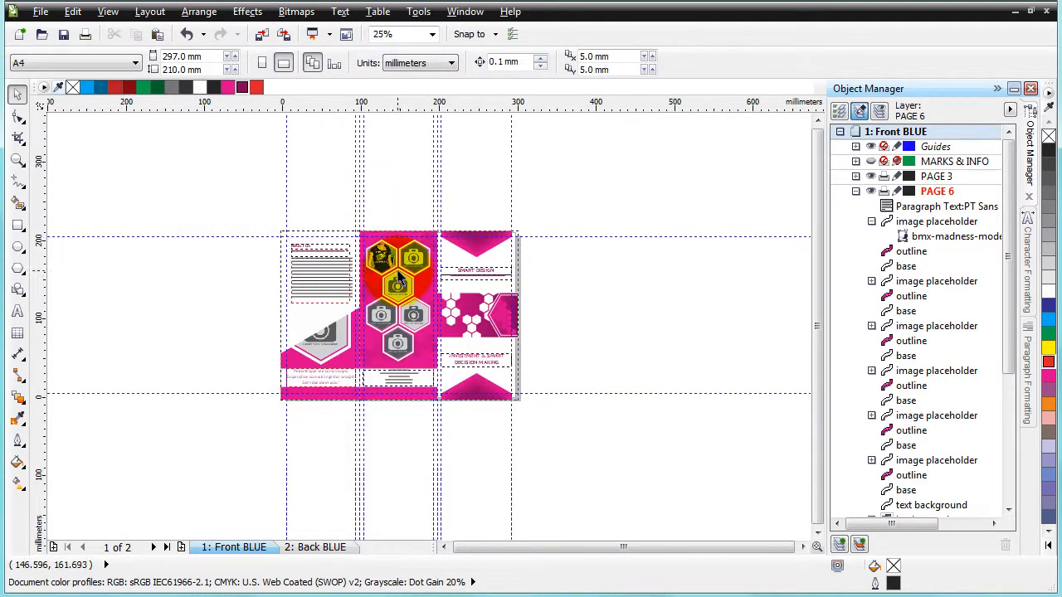
pyautogui.scroll(3, 398, 280)
pyautogui.click(496, 207)
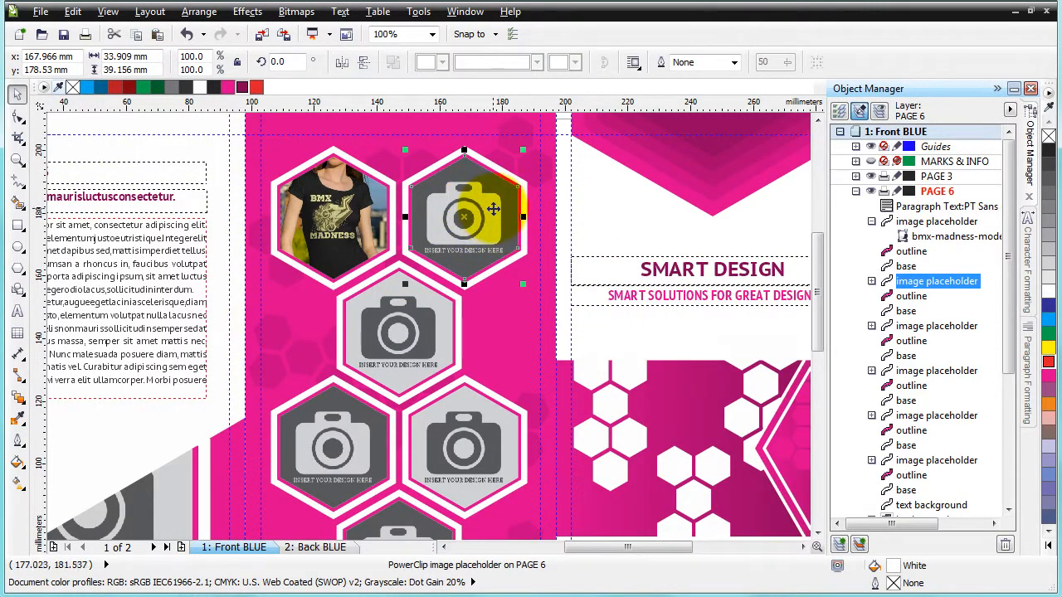
pyautogui.scroll(-2, 493, 210)
pyautogui.click(712, 222)
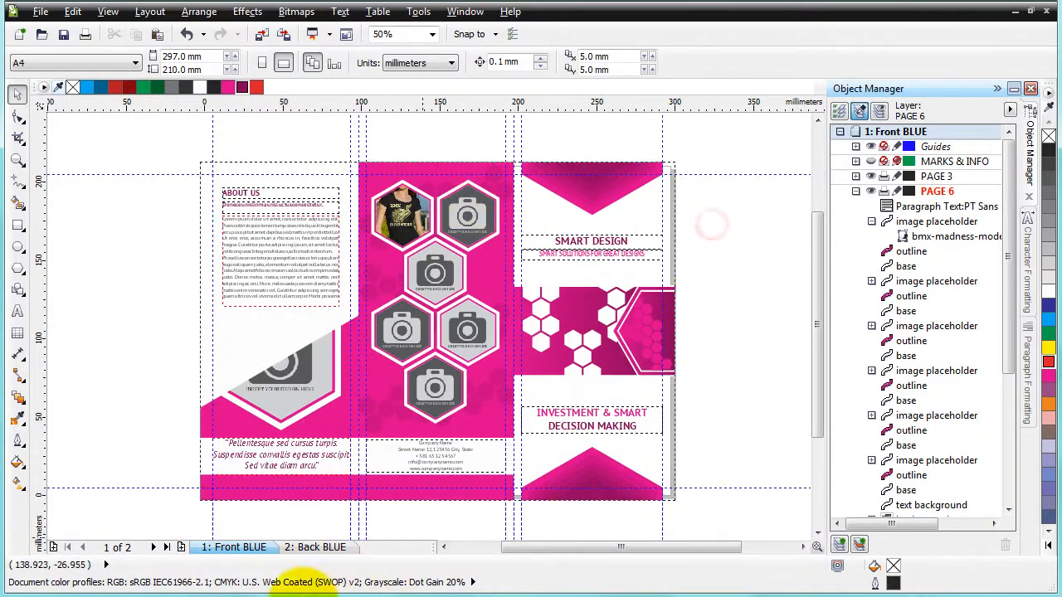
pyautogui.click(338, 547)
pyautogui.click(214, 547)
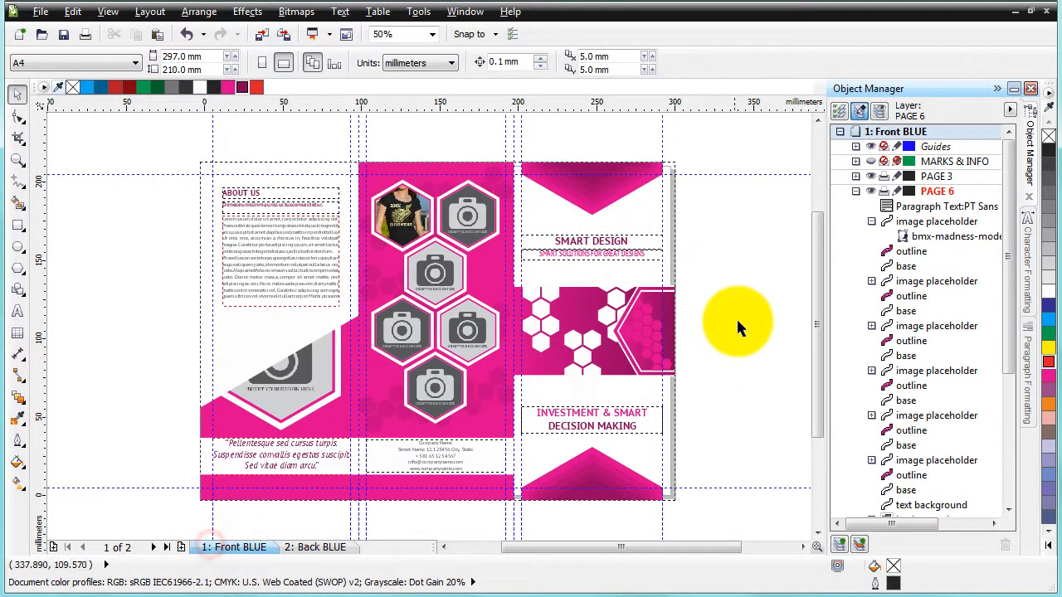
pyautogui.click(738, 324)
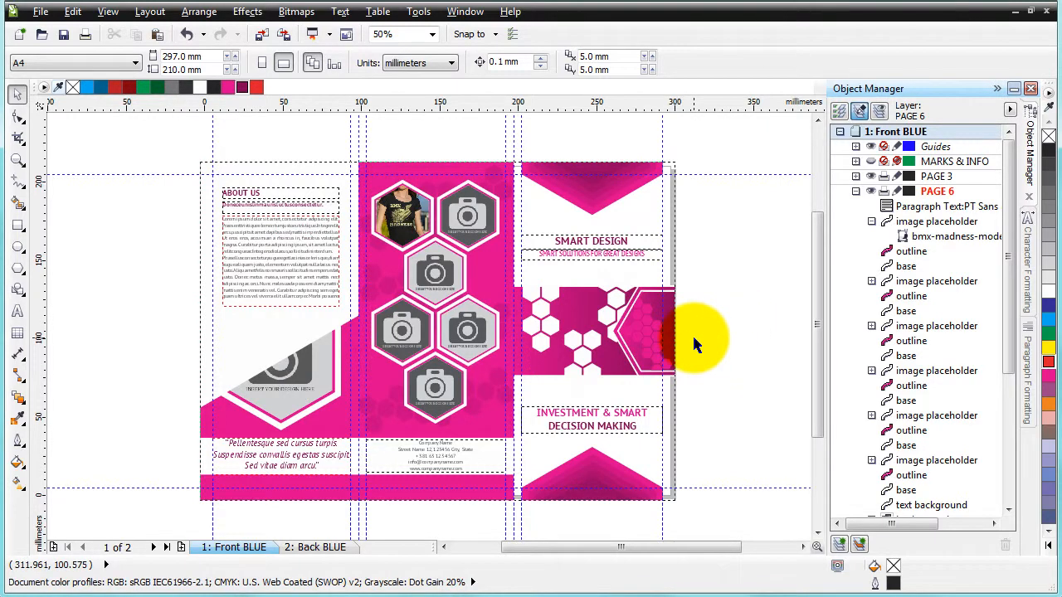
pyautogui.scroll(2, 453, 257)
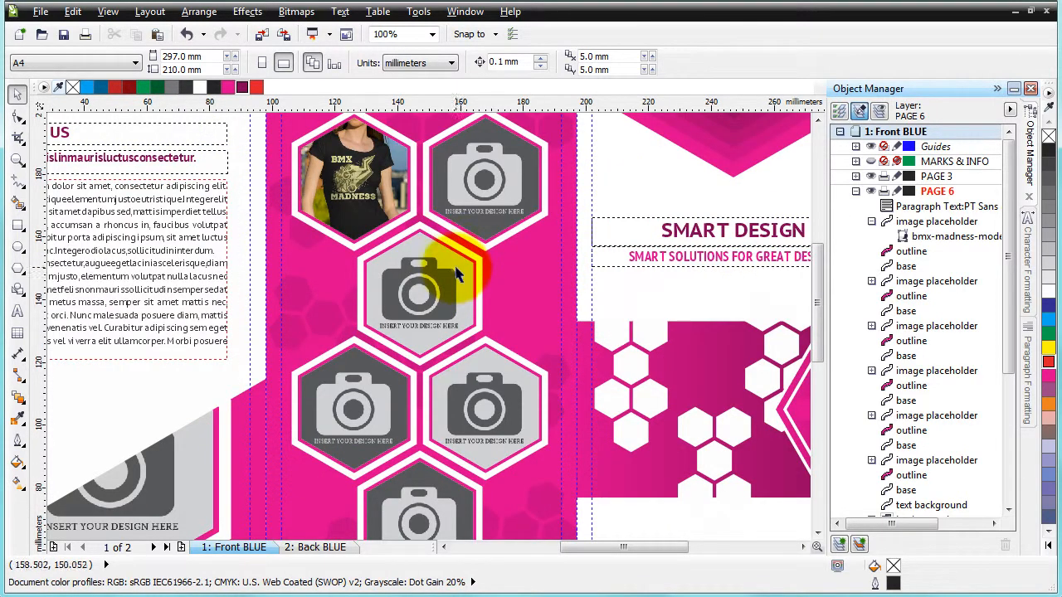
pyautogui.scroll(-2, 457, 266)
# Save the document as a copy named trifold_blue_edi in CDR format
pyautogui.click(39, 11)
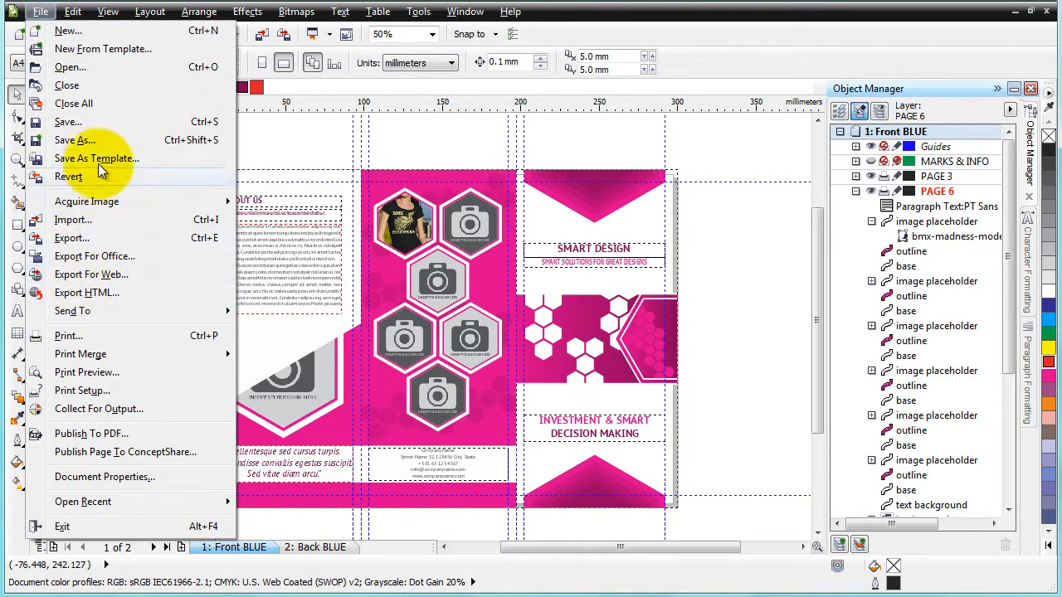
pyautogui.click(99, 140)
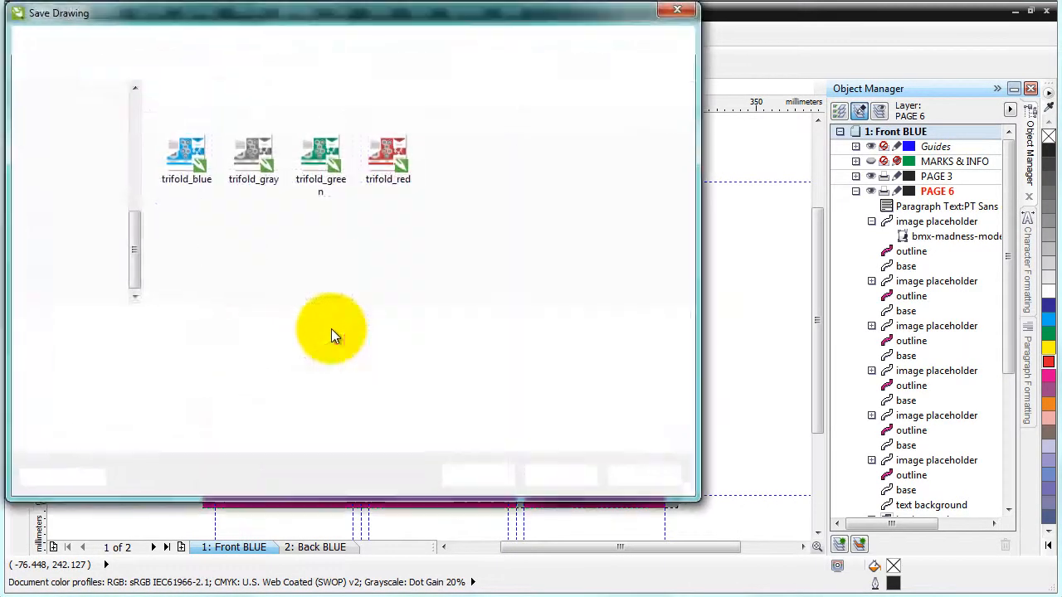
pyautogui.click(236, 320)
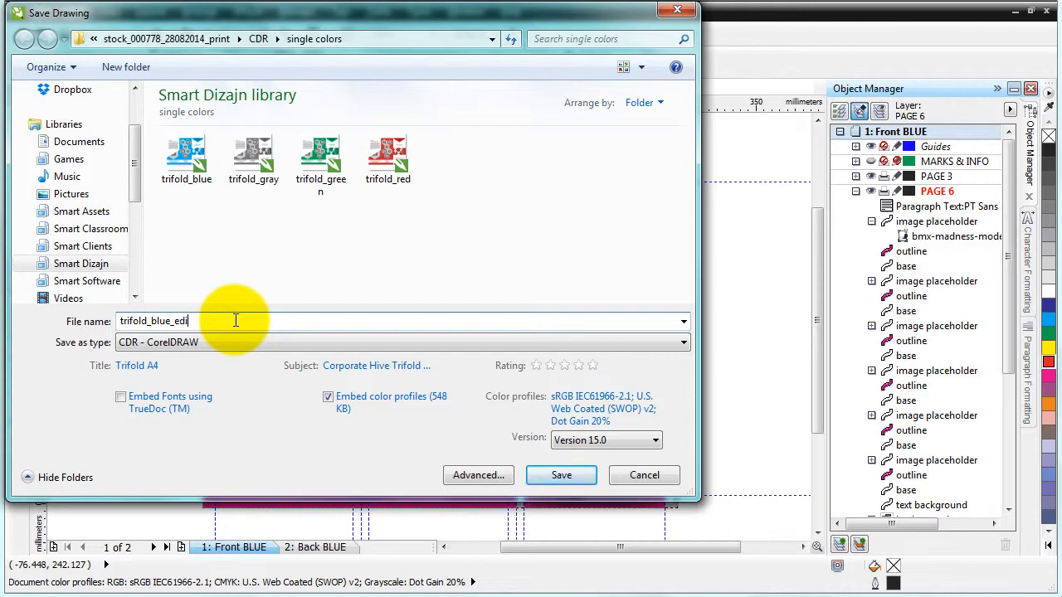
pyautogui.press('Return')
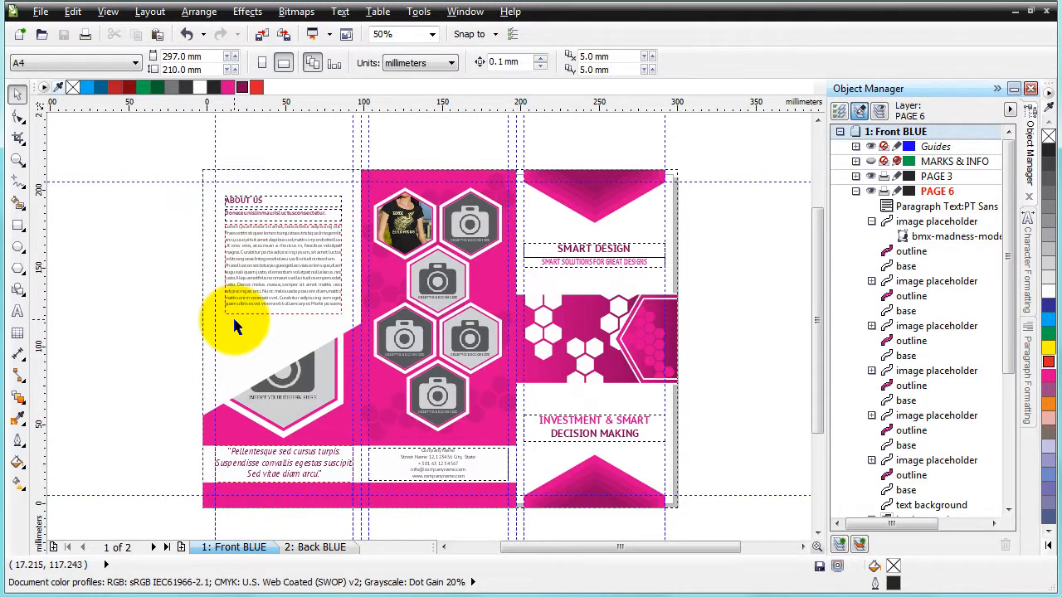
pyautogui.click(485, 221)
pyautogui.click(402, 211)
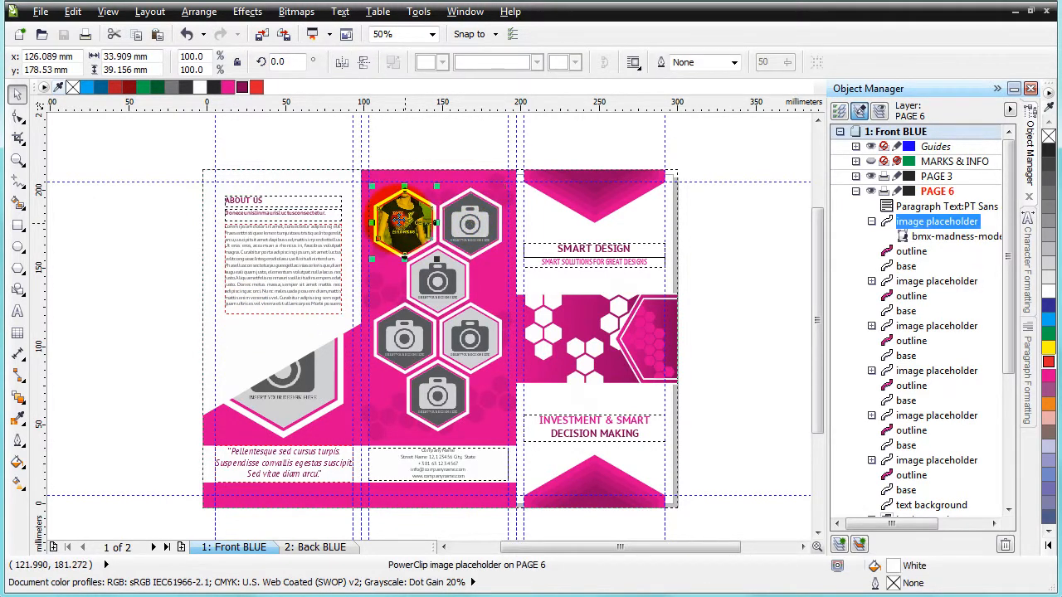
pyautogui.click(399, 160)
pyautogui.click(409, 204)
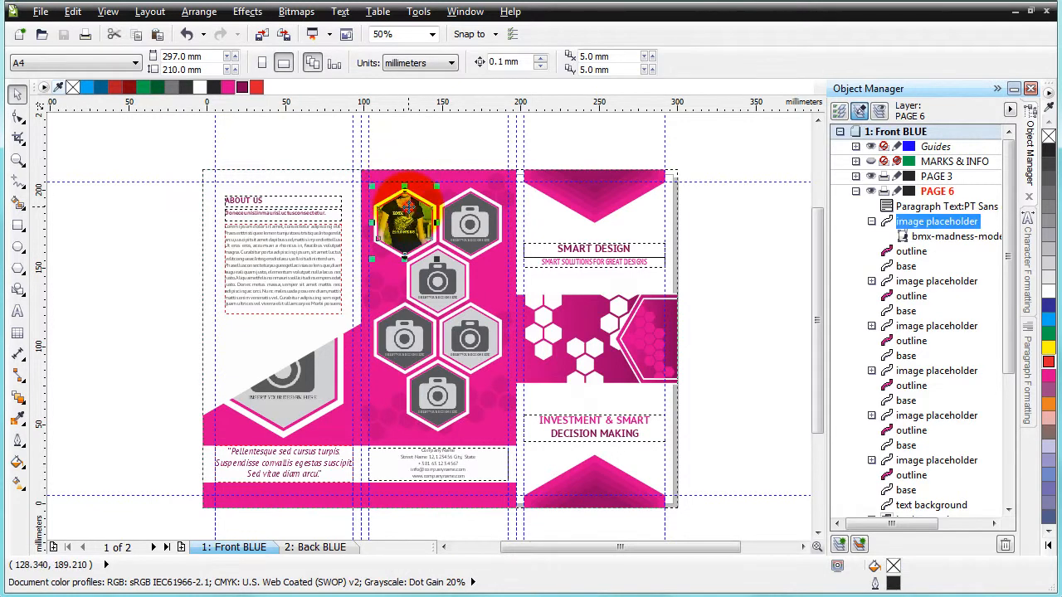
pyautogui.click(417, 141)
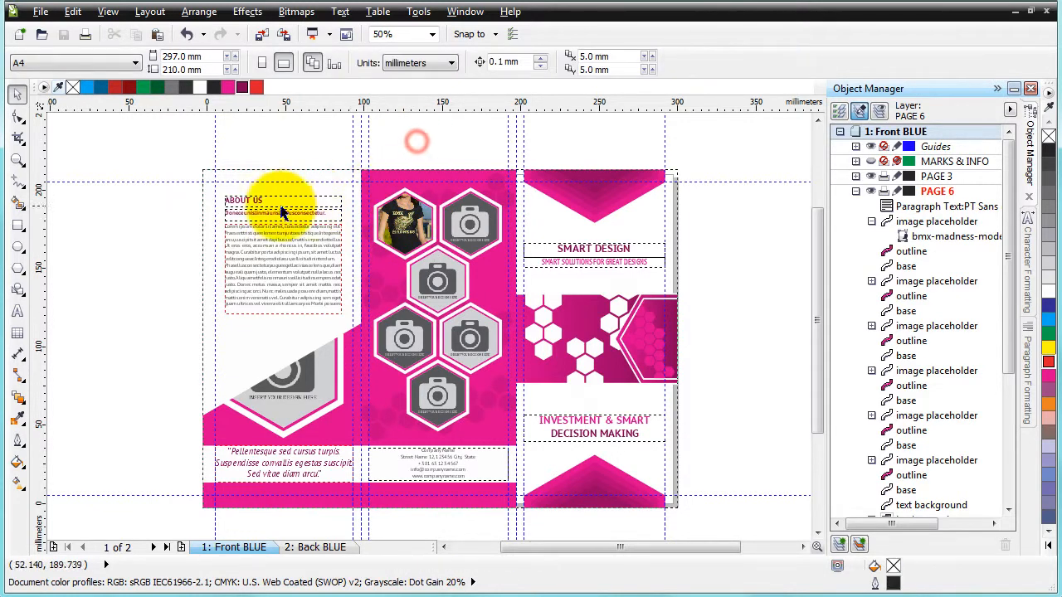
# Select all paragraph text frames on the front page and convert them to curves
pyautogui.click(282, 205)
pyautogui.keyDown('shift'); pyautogui.click(264, 214); pyautogui.keyUp('shift')
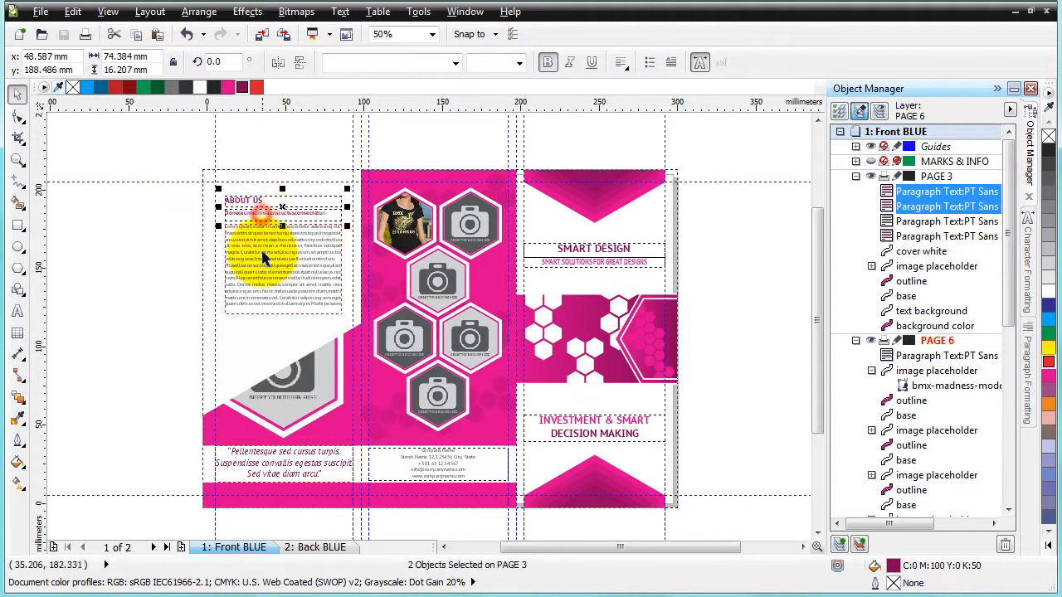
pyautogui.keyDown('shift'); pyautogui.click(264, 258); pyautogui.keyUp('shift')
pyautogui.keyDown('shift'); pyautogui.click(589, 263); pyautogui.keyUp('shift')
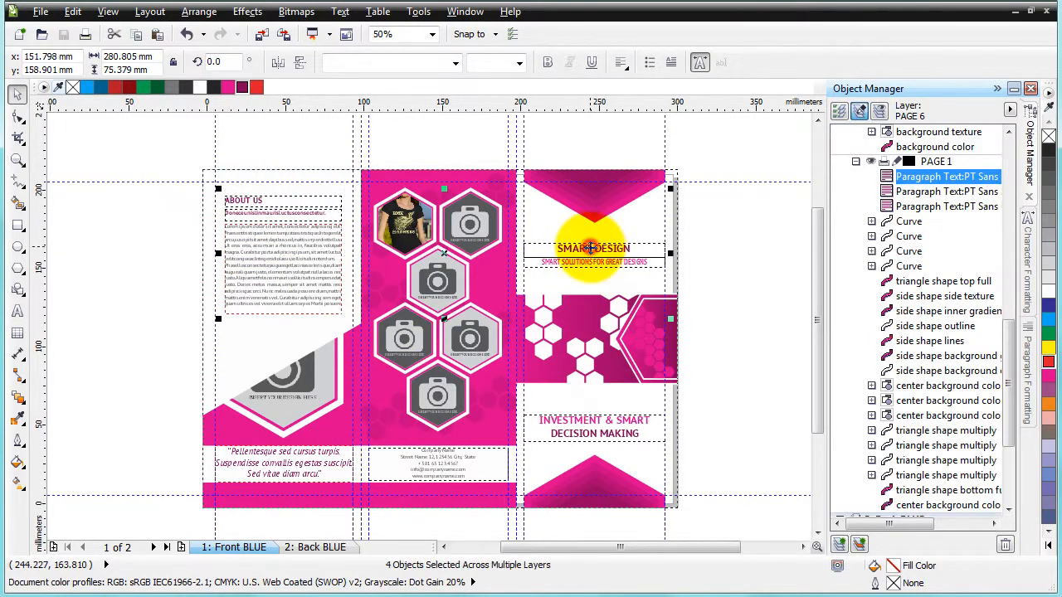
pyautogui.keyDown('shift'); pyautogui.click(583, 423); pyautogui.keyUp('shift')
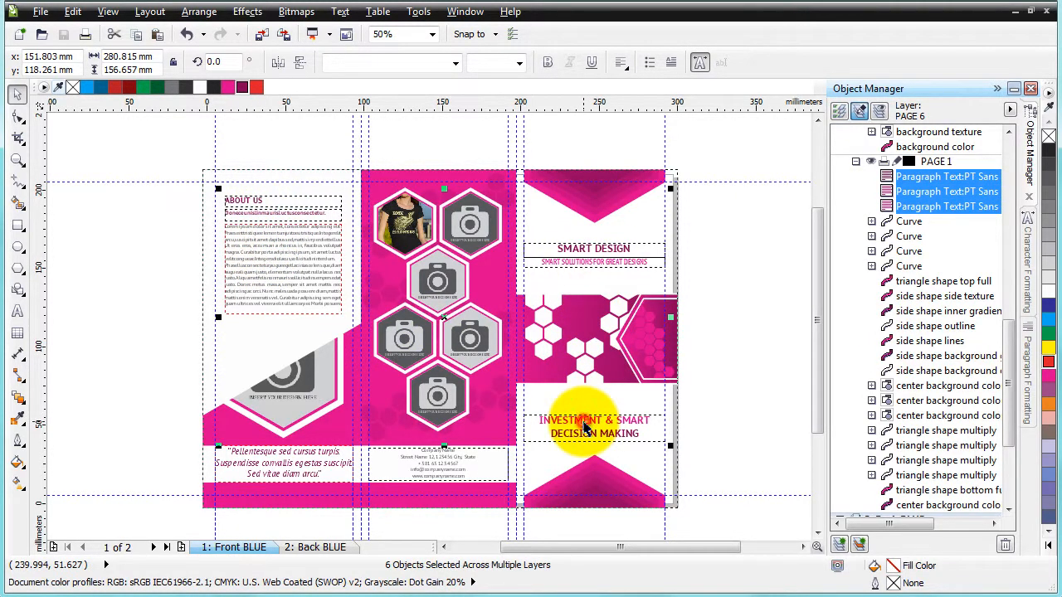
pyautogui.keyDown('shift'); pyautogui.click(417, 465); pyautogui.keyUp('shift')
pyautogui.keyDown('shift'); pyautogui.click(249, 462); pyautogui.keyUp('shift')
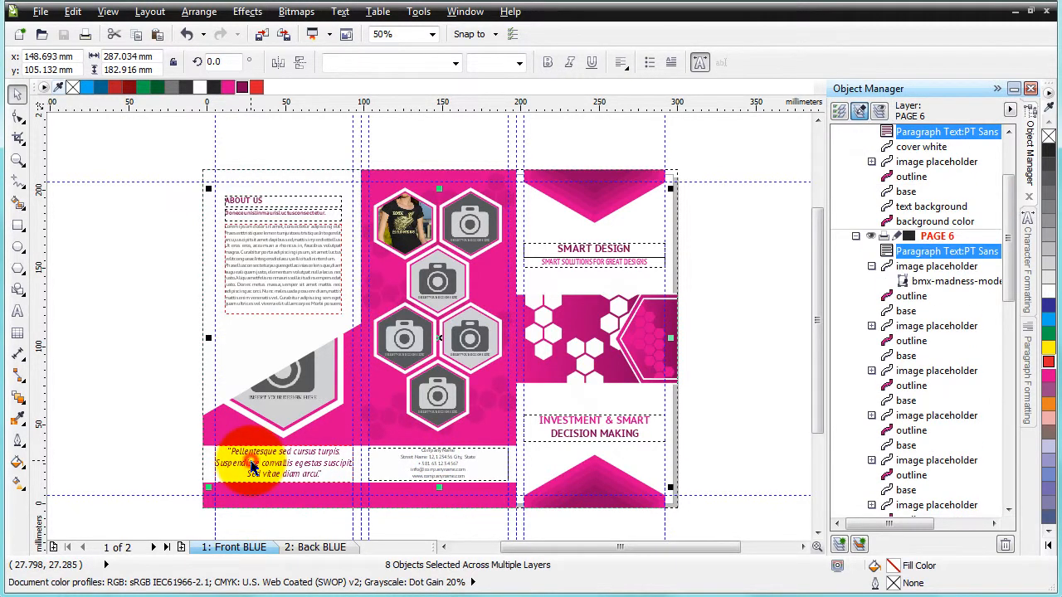
pyautogui.rightClick(306, 224)
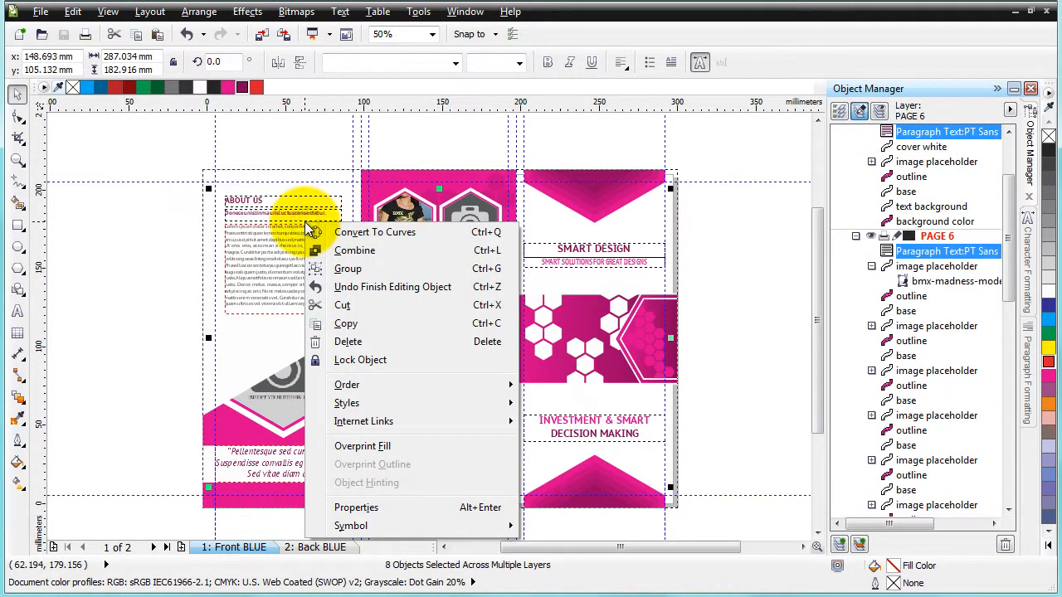
pyautogui.click(389, 234)
pyautogui.click(325, 146)
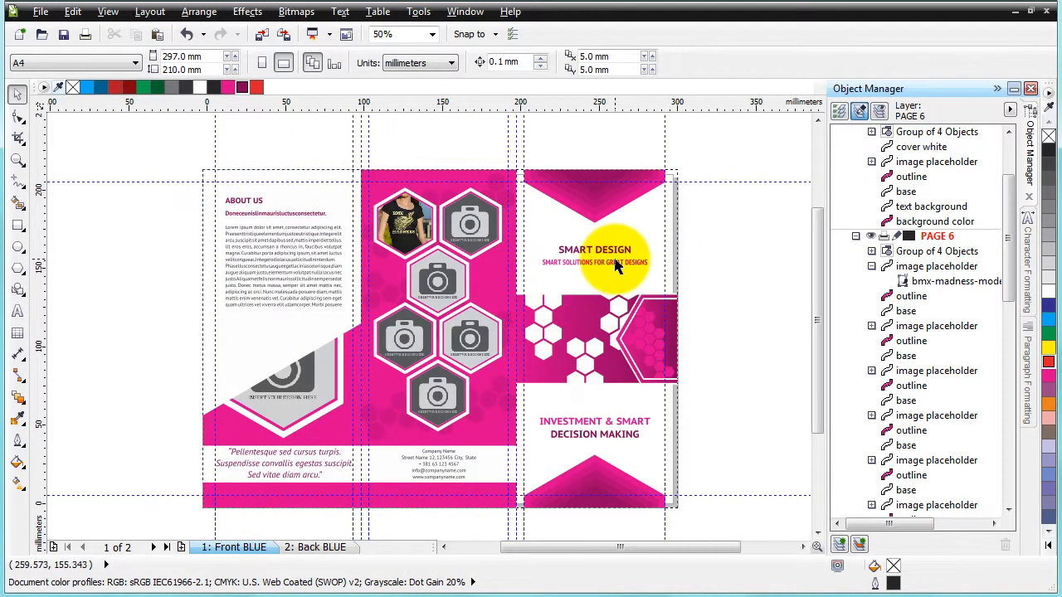
# Check the back page, then return to the front page
pyautogui.click(311, 548)
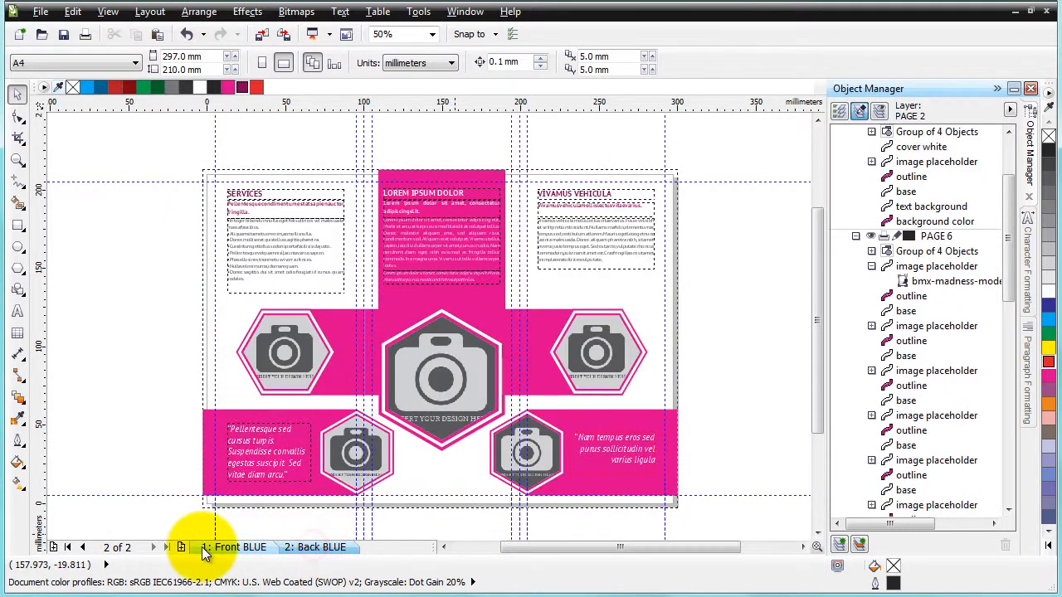
pyautogui.click(207, 549)
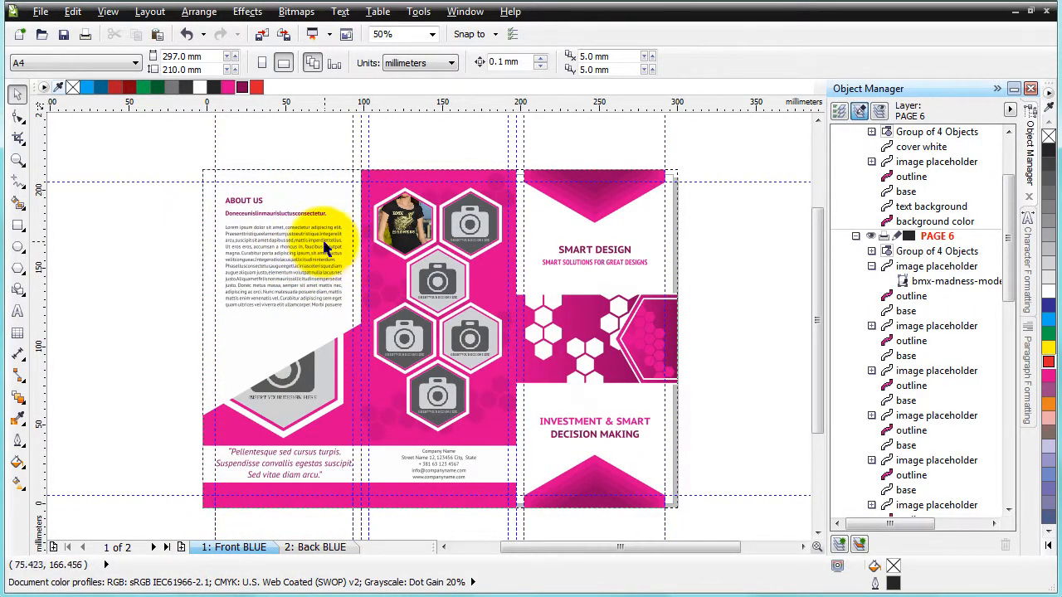
# Save the document as a copy named trifold_blue_print in CDR format
pyautogui.click(44, 10)
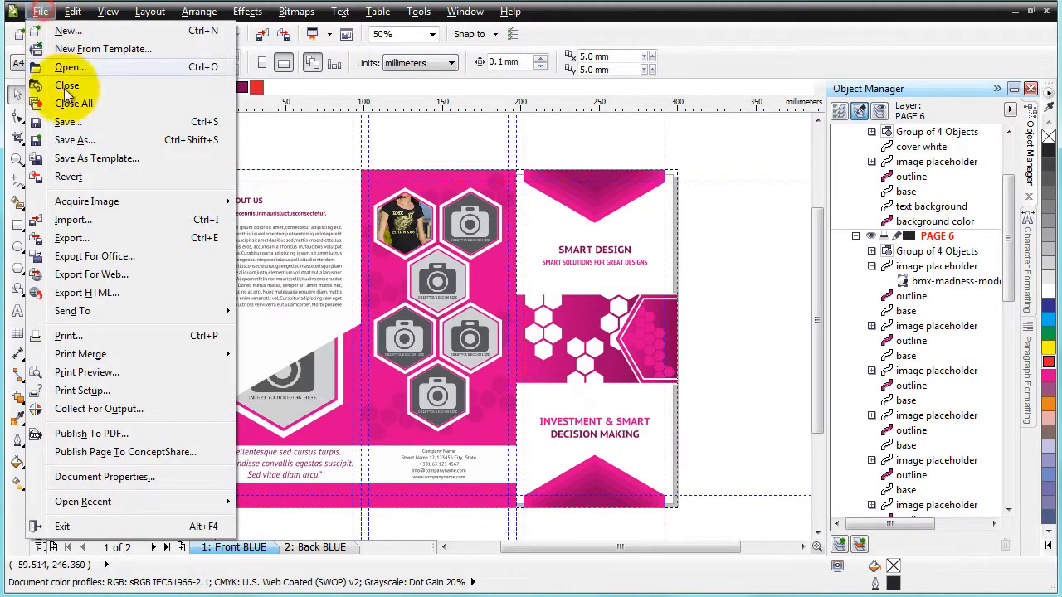
pyautogui.click(72, 143)
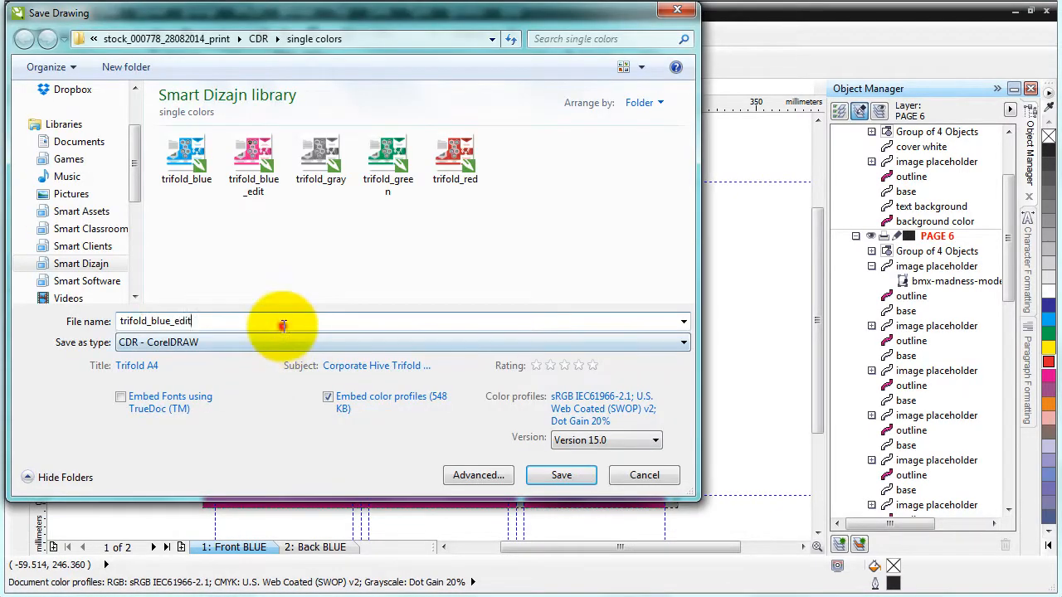
pyautogui.press('BackSpace')
pyautogui.press('BackSpace')
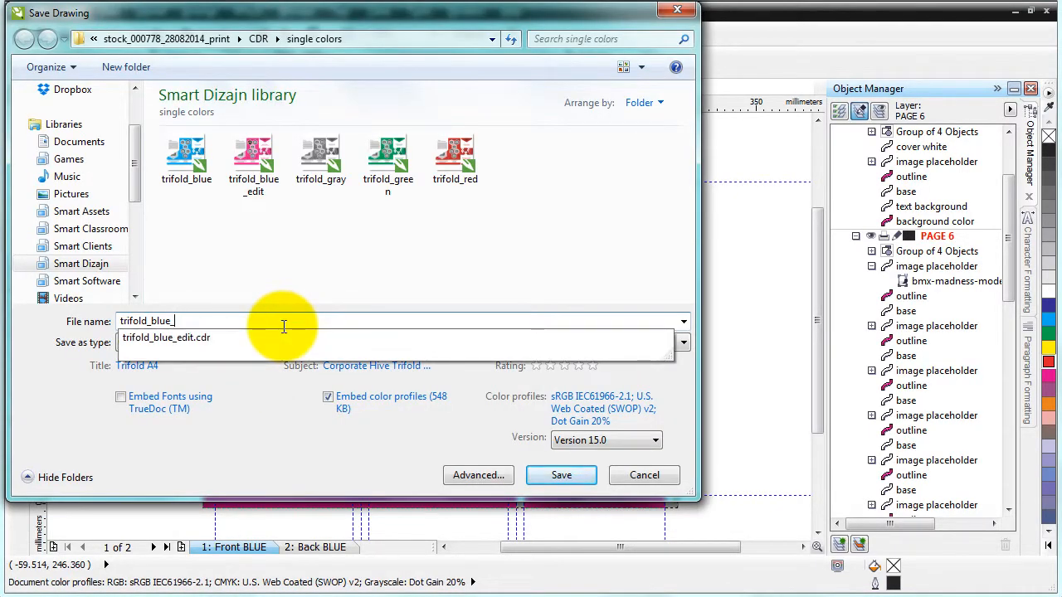
pyautogui.write('print')
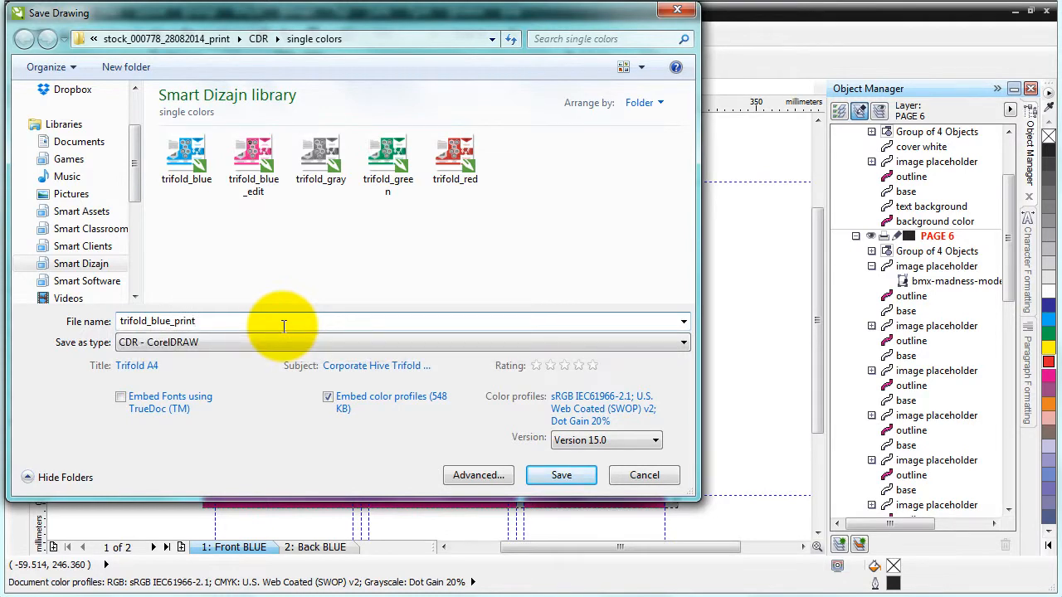
pyautogui.press('Return')
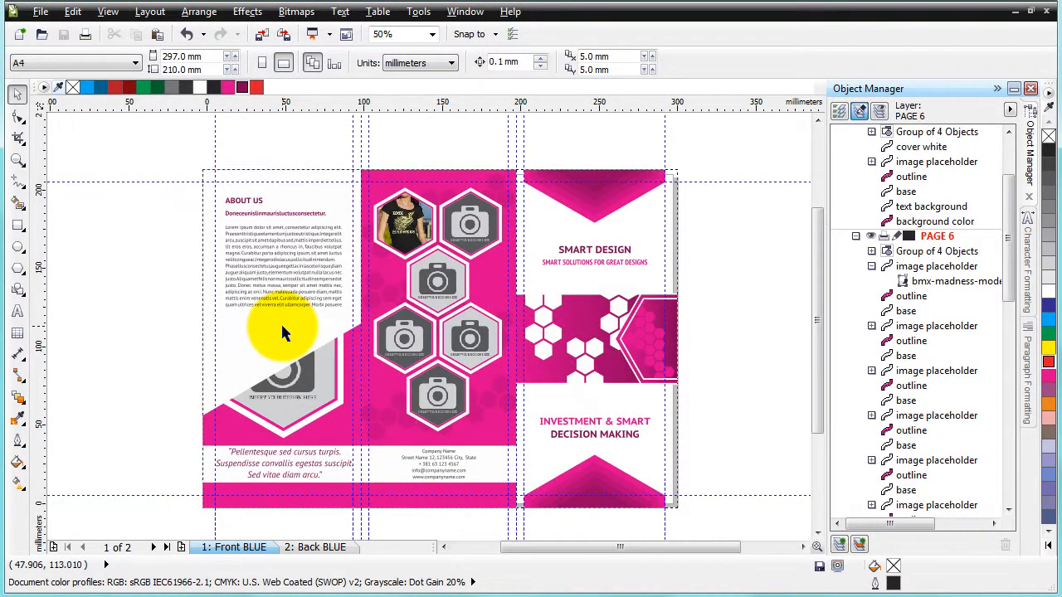
pyautogui.click(41, 11)
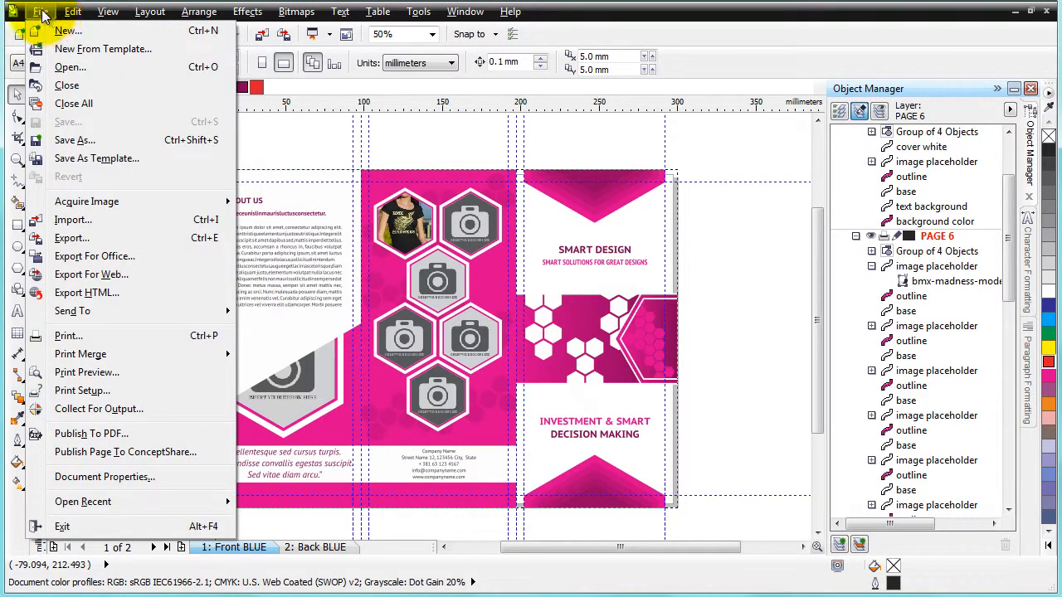
pyautogui.click(104, 142)
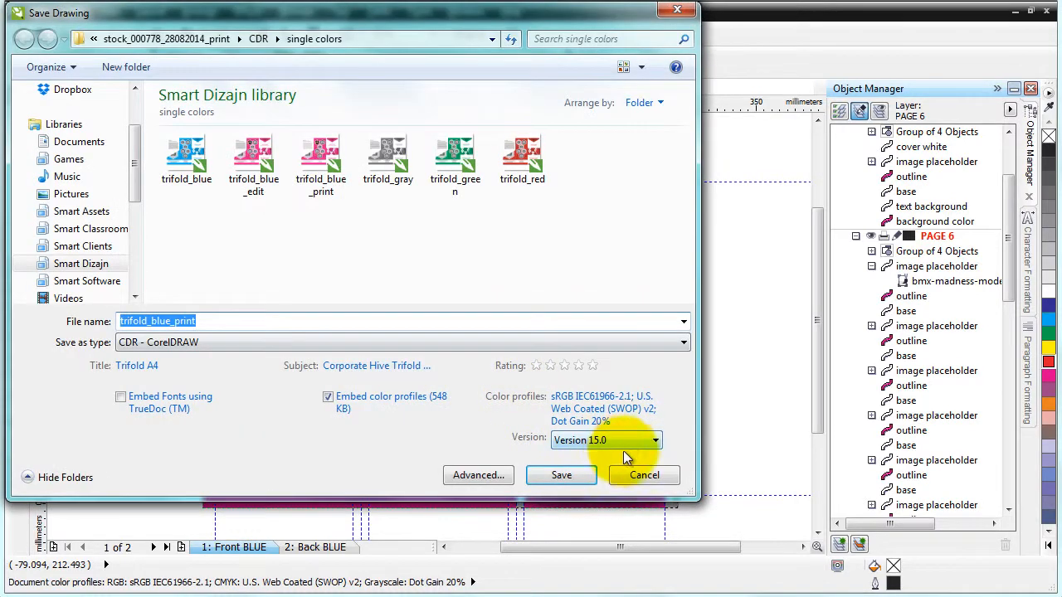
pyautogui.click(628, 444)
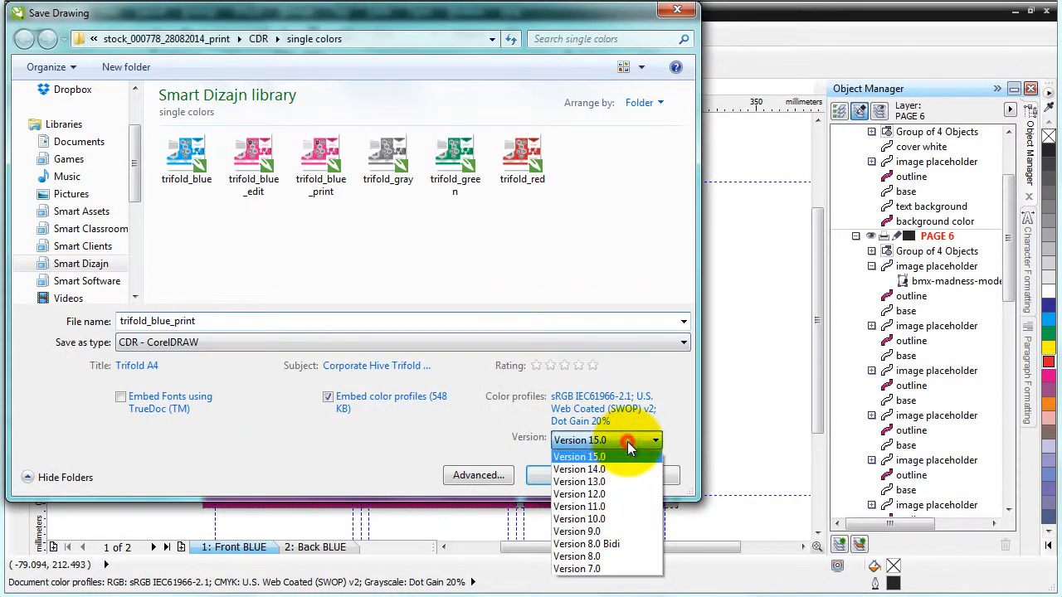
pyautogui.click(688, 390)
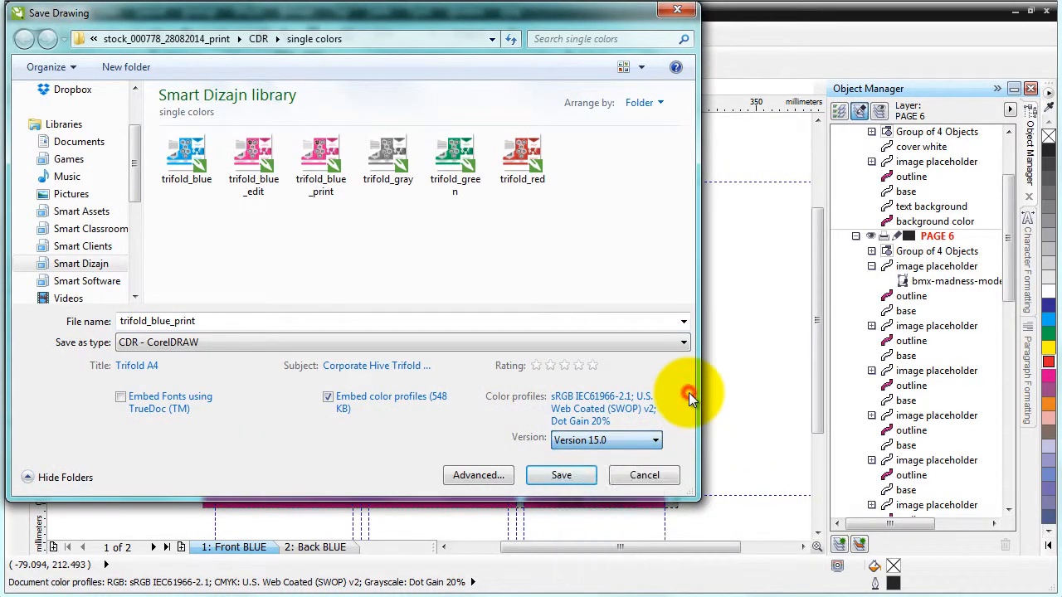
pyautogui.click(639, 476)
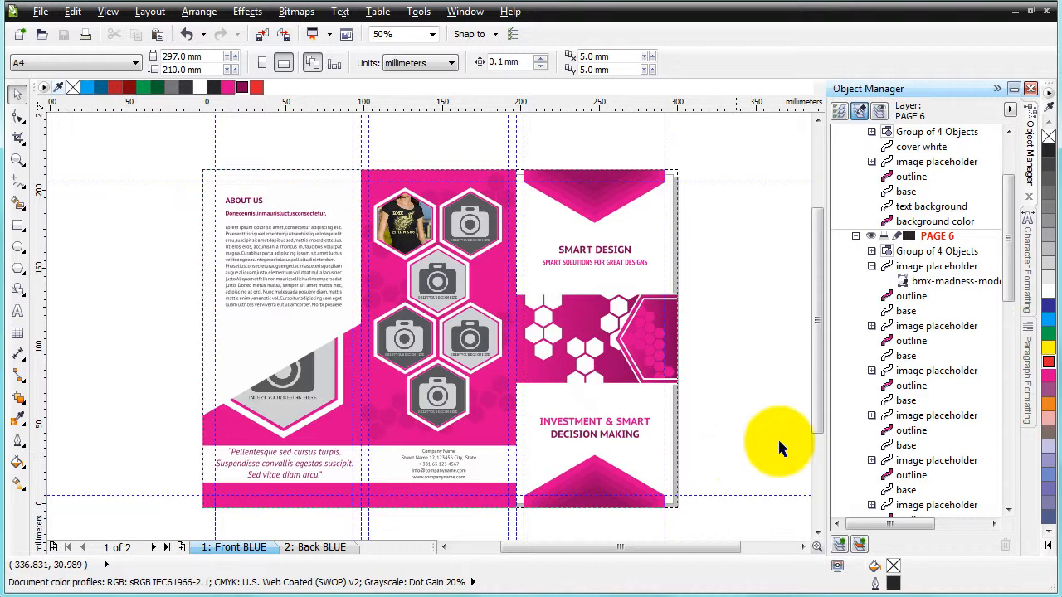
pyautogui.click(789, 341)
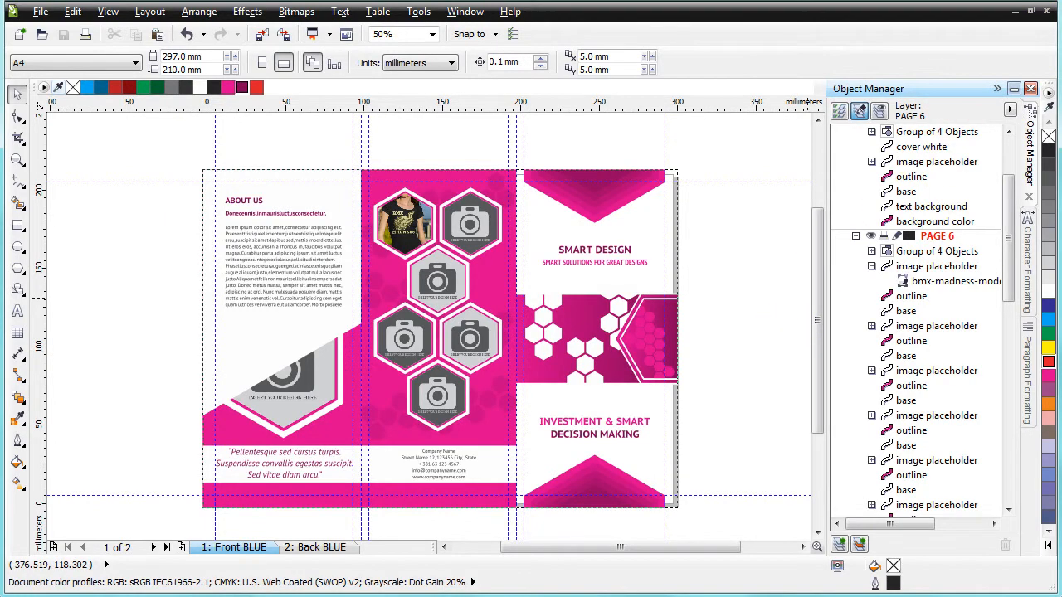